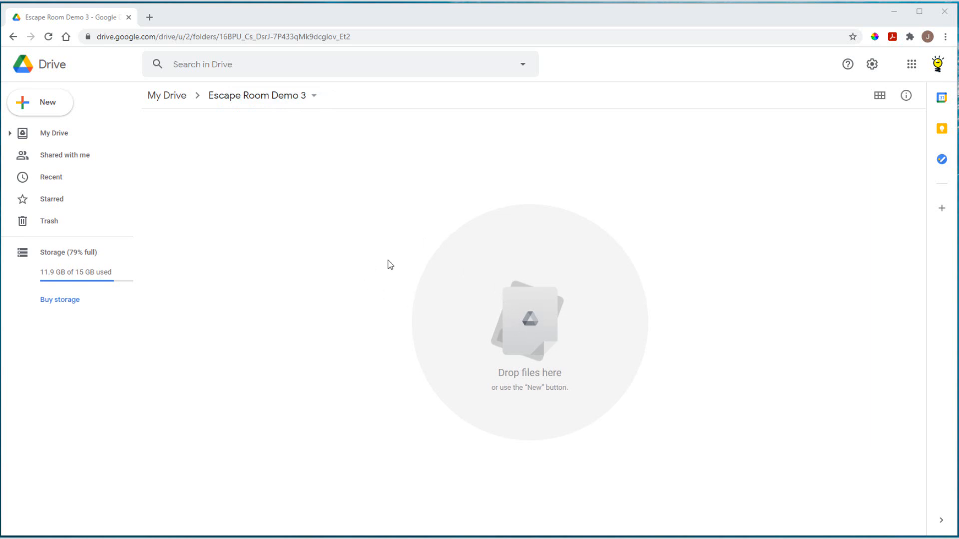
Step: Create a new blank Google Slides presentation in the Escape Room Demo 3 folder
left_click(57, 111)
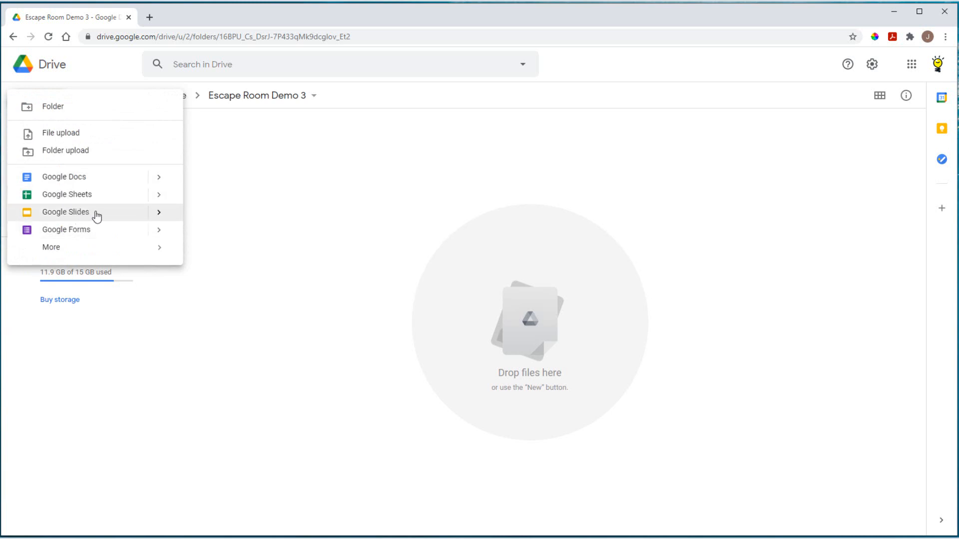
left_click(159, 215)
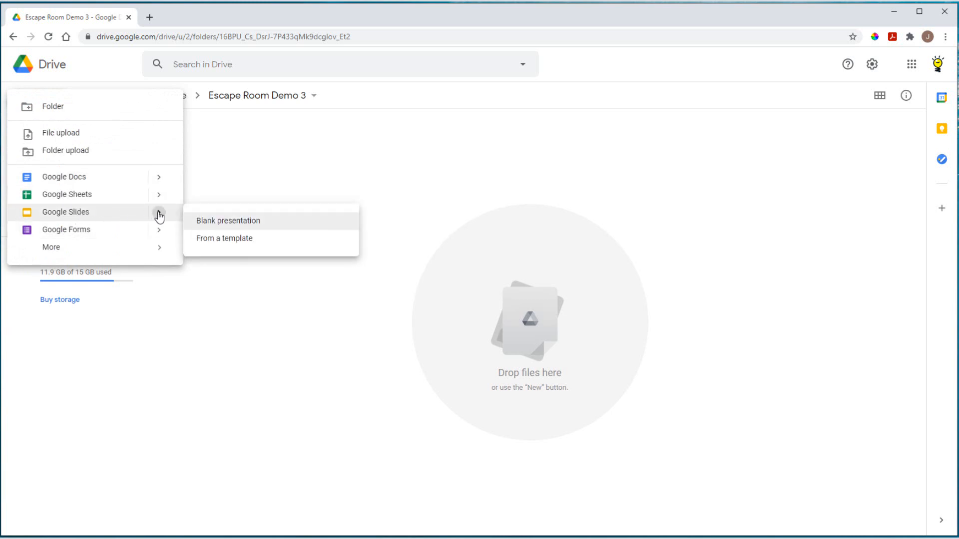
left_click(221, 222)
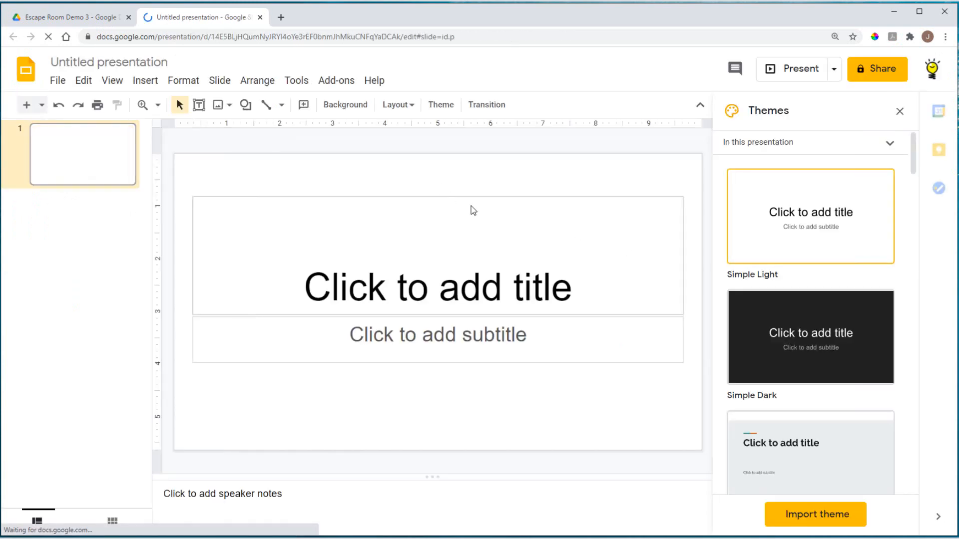
Step: Delete the title and subtitle placeholders and close the Themes panel
left_click(465, 197)
key("Delete")
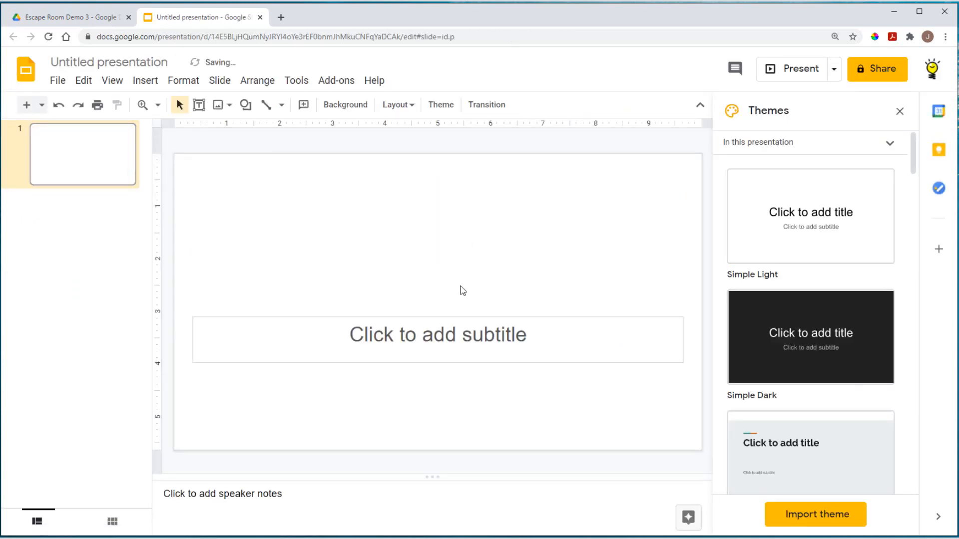
left_click(454, 319)
key("Delete")
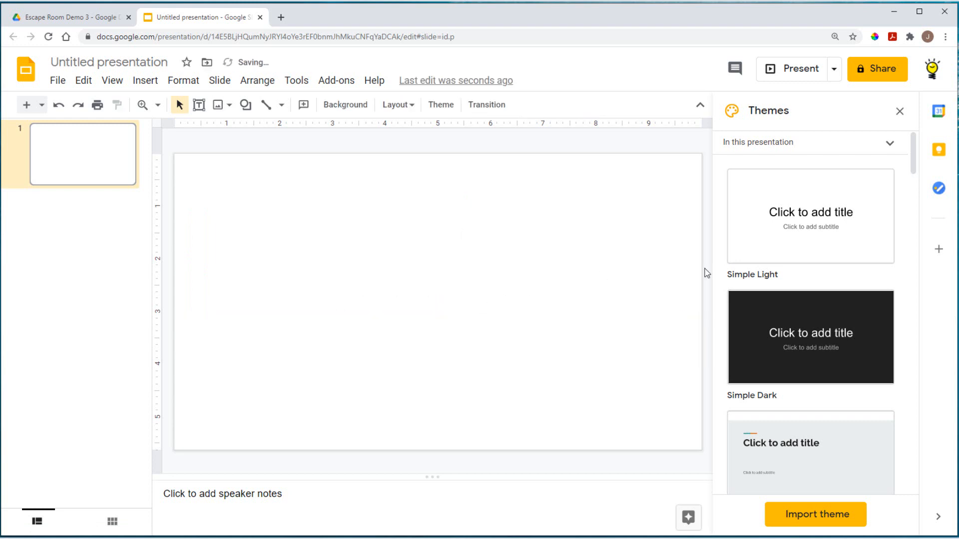
left_click(898, 115)
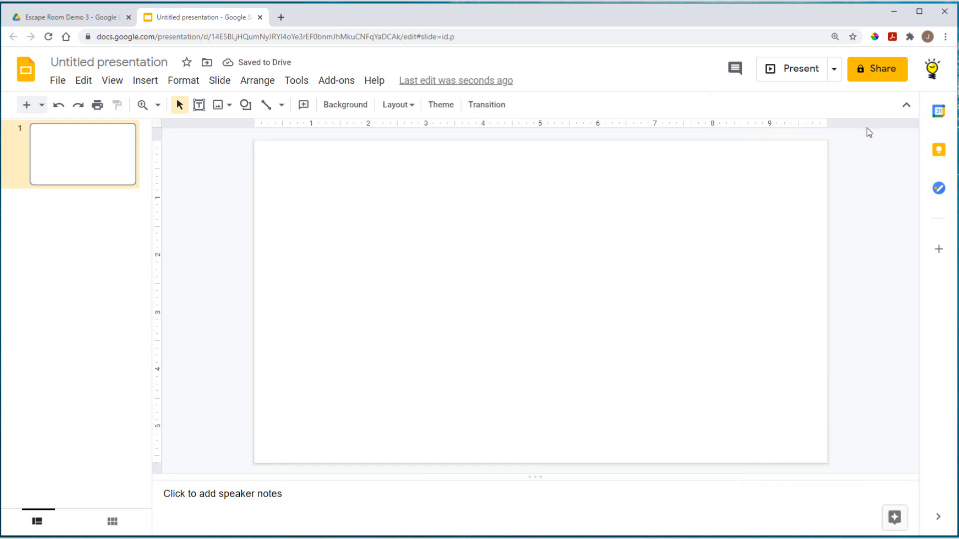
Step: Upload library-cropped.png from the EscapeRoomDemo folder onto the slide
left_click(146, 81)
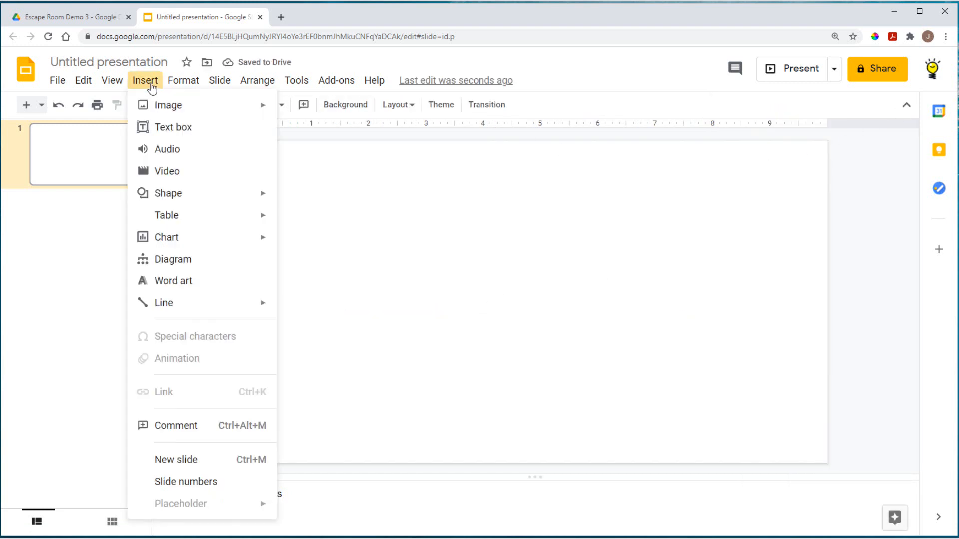
mouse_move(266, 109)
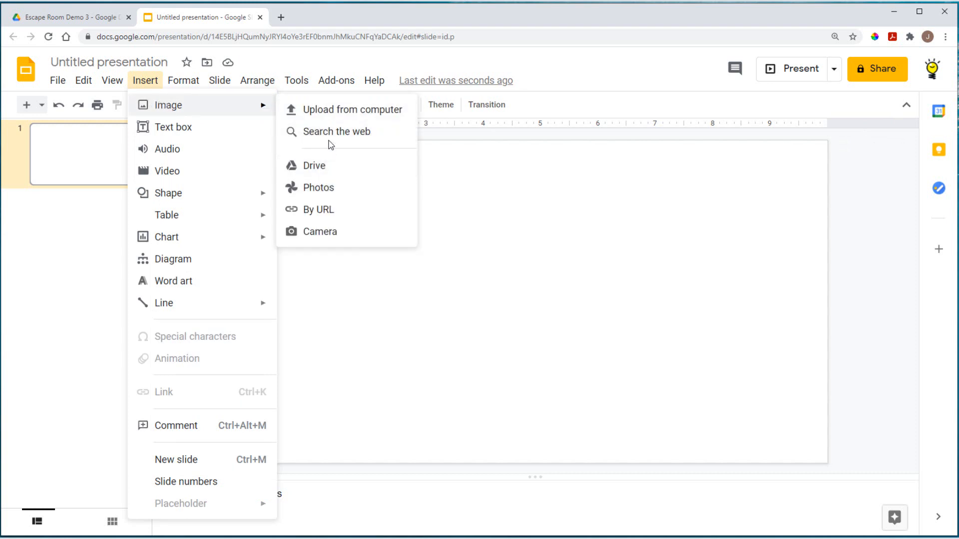
left_click(333, 110)
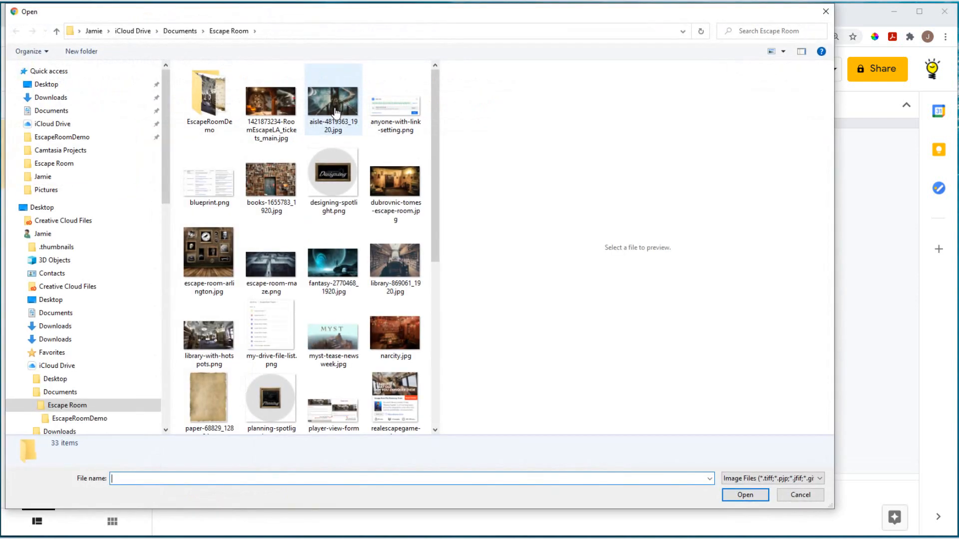
scroll(64, 162, "down", 6)
left_click(73, 174)
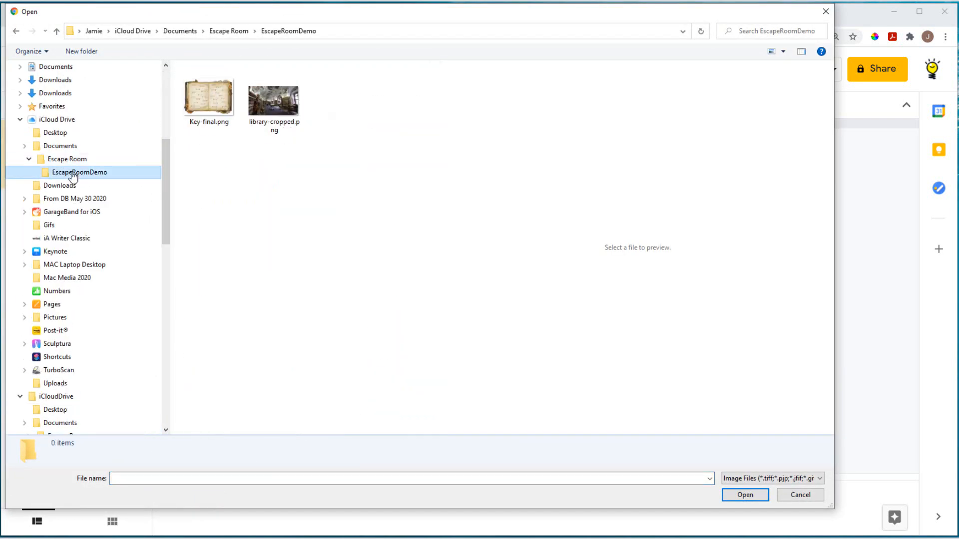
left_click(277, 102)
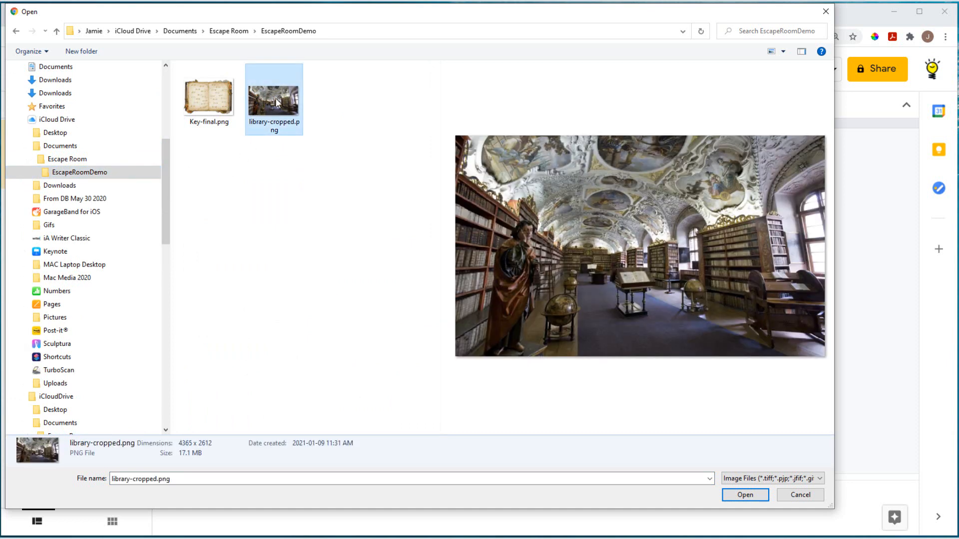
left_click(745, 495)
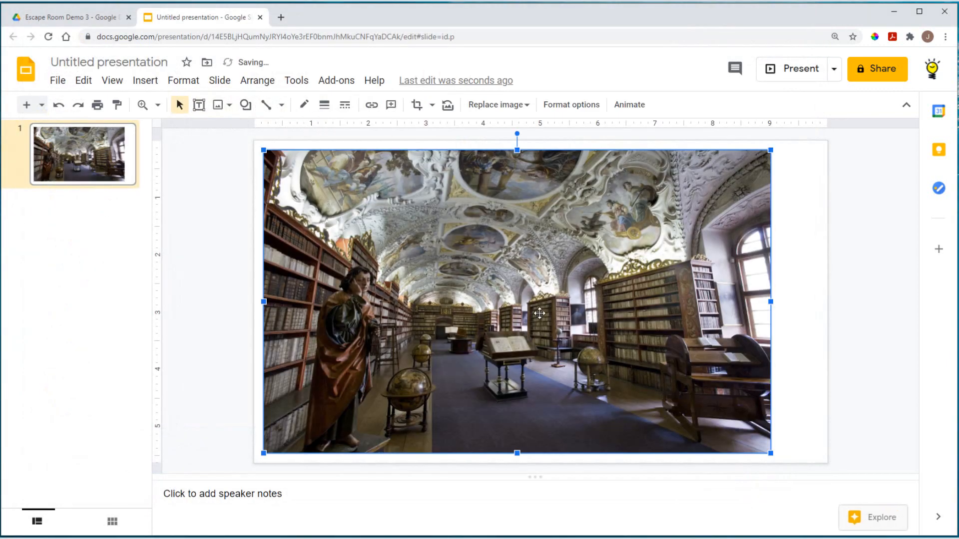
Step: Align the library photo to the slide's top-left corner and stretch it to fill the slide
left_click_drag(539, 313, 530, 304)
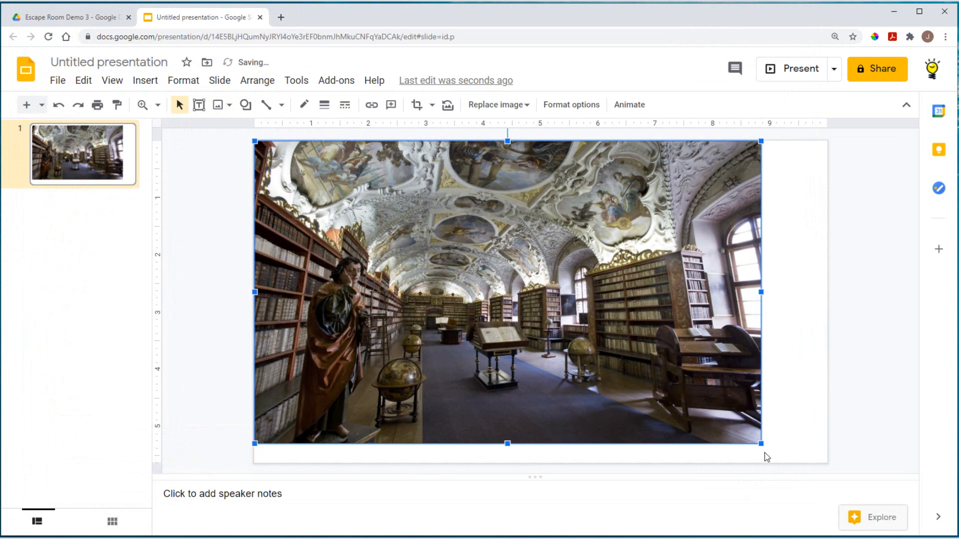
left_click_drag(761, 443, 825, 473)
left_click_drag(759, 443, 833, 480)
left_click_drag(761, 443, 825, 474)
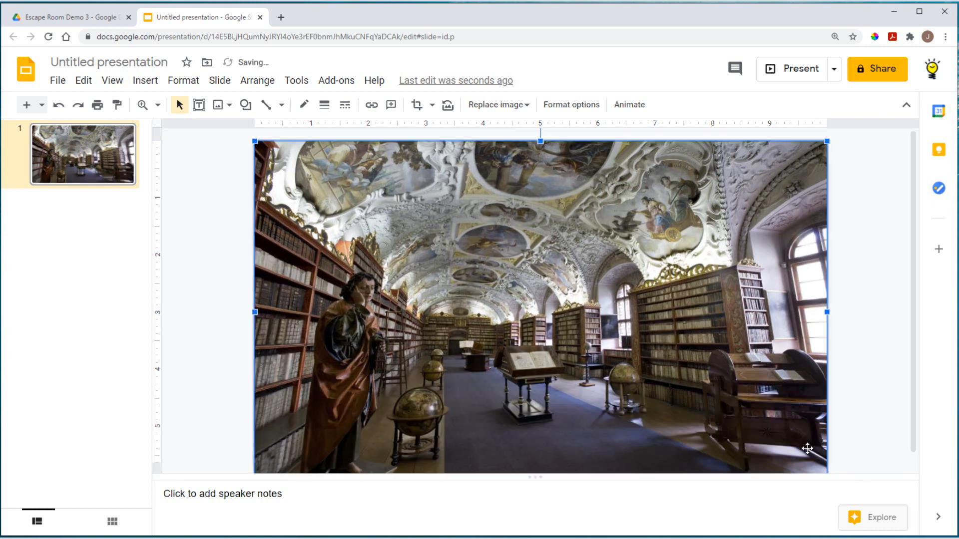
scroll(874, 418, "down", 1)
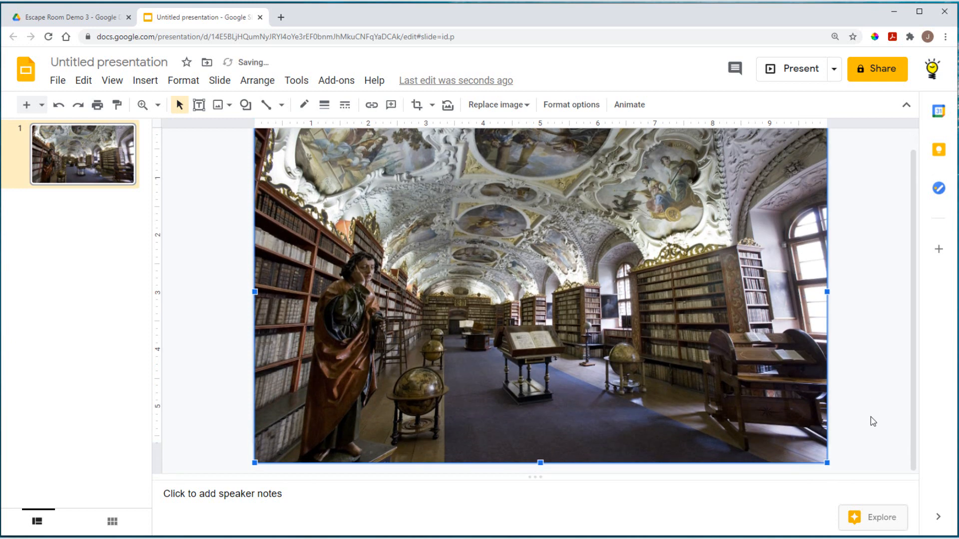
left_click(873, 422)
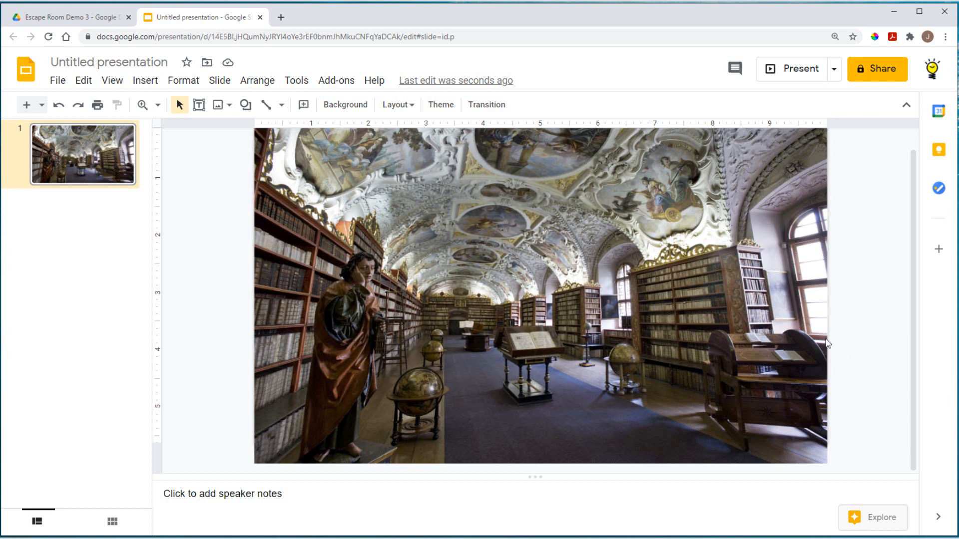
Step: Retitle the Untitled presentation as 'Library'
left_click(151, 62)
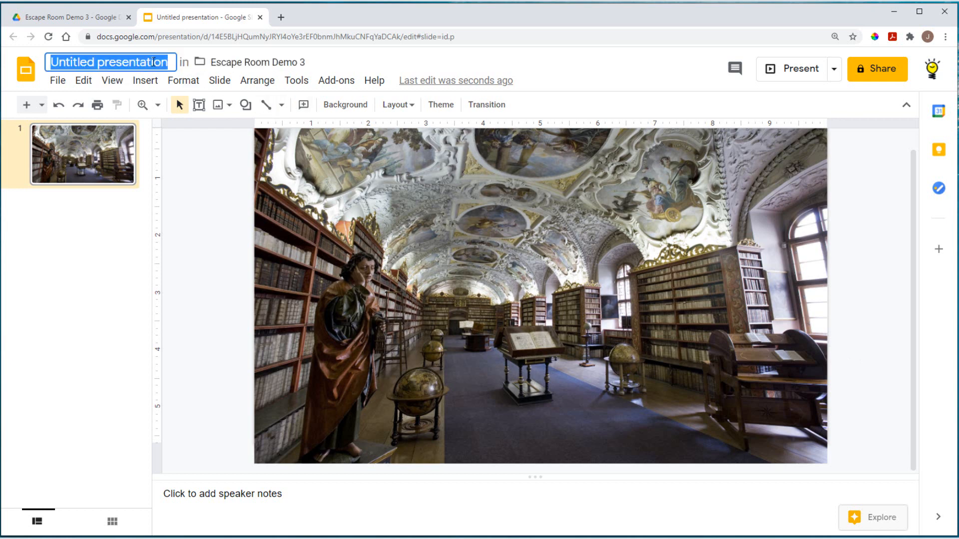
type("Lib")
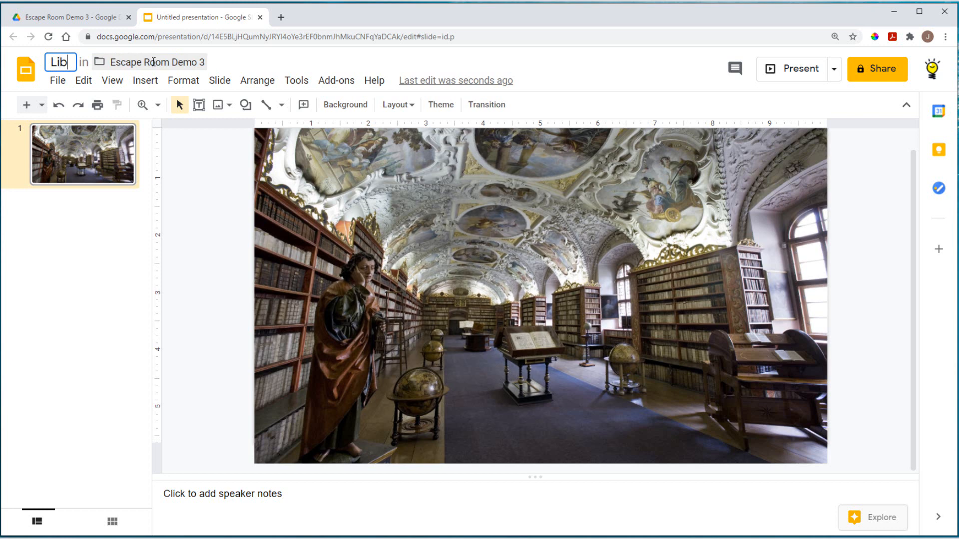
type("rary")
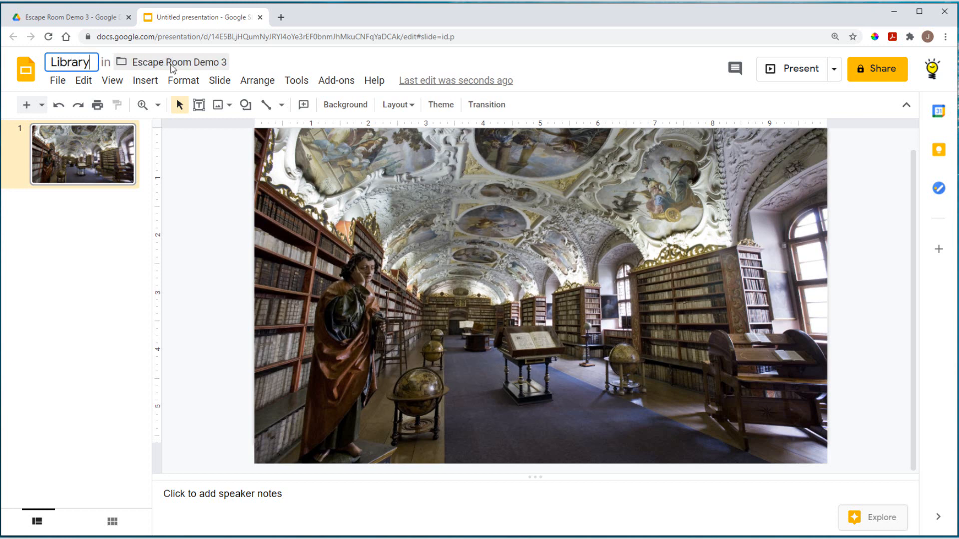
left_click(206, 196)
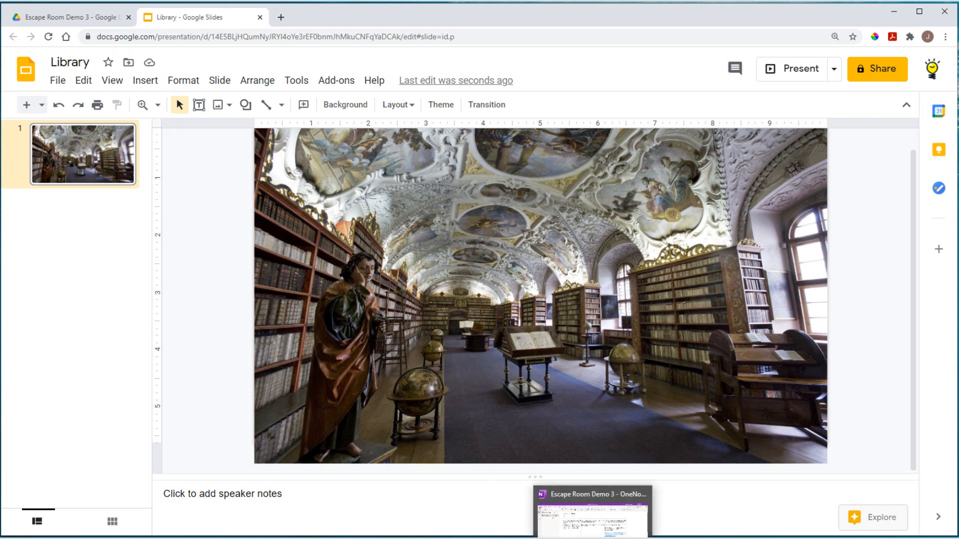
left_click(579, 538)
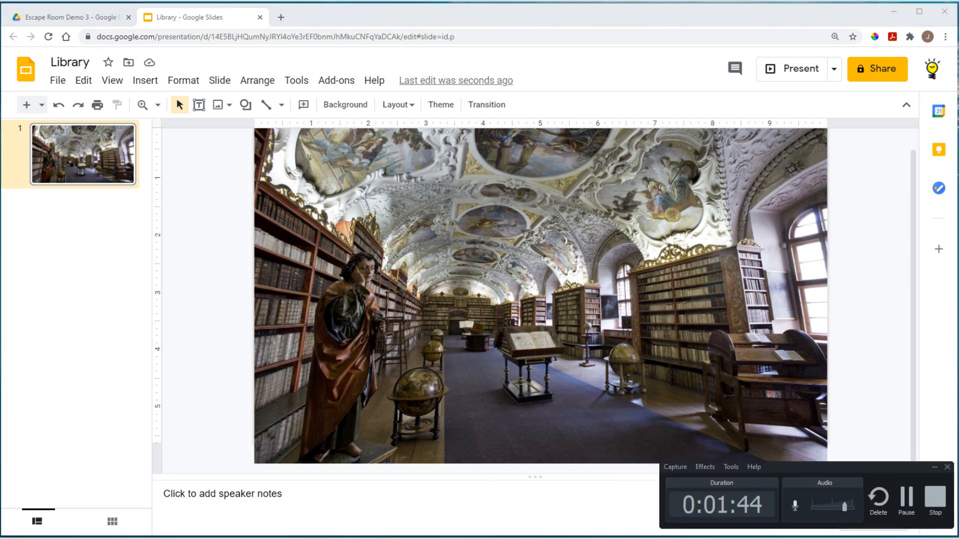
left_click(906, 500)
left_click(646, 507)
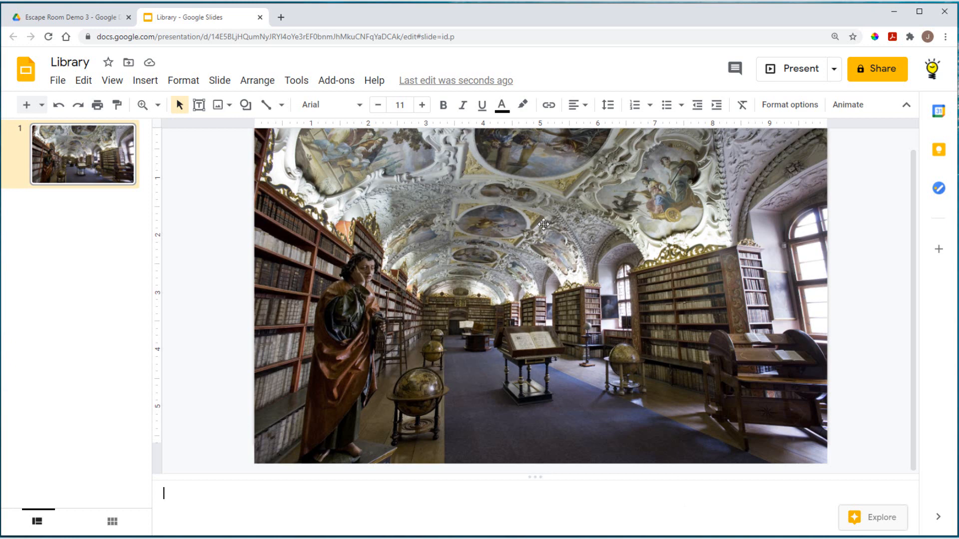
Step: Draw a rectangle hotspot over the central lectern
left_click(145, 80)
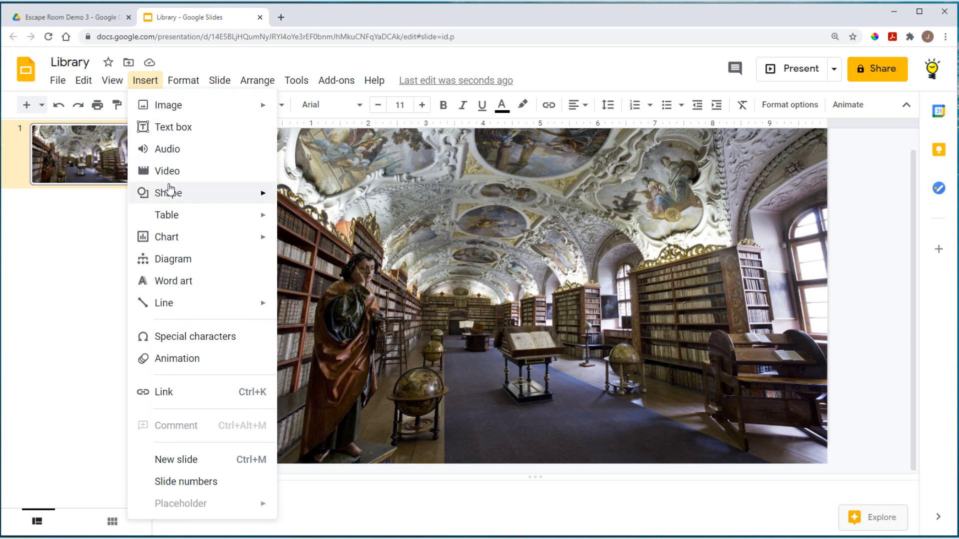
mouse_move(185, 194)
mouse_move(310, 196)
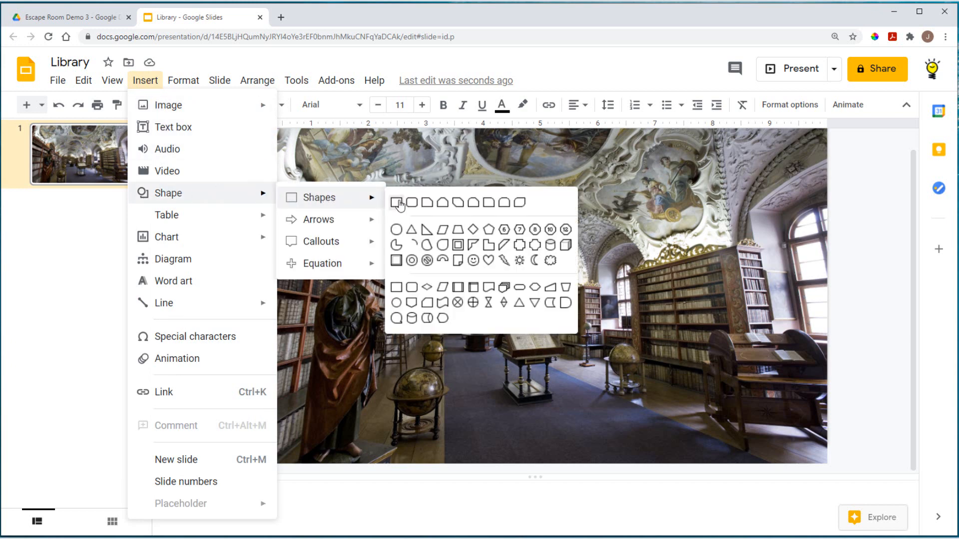
left_click(397, 203)
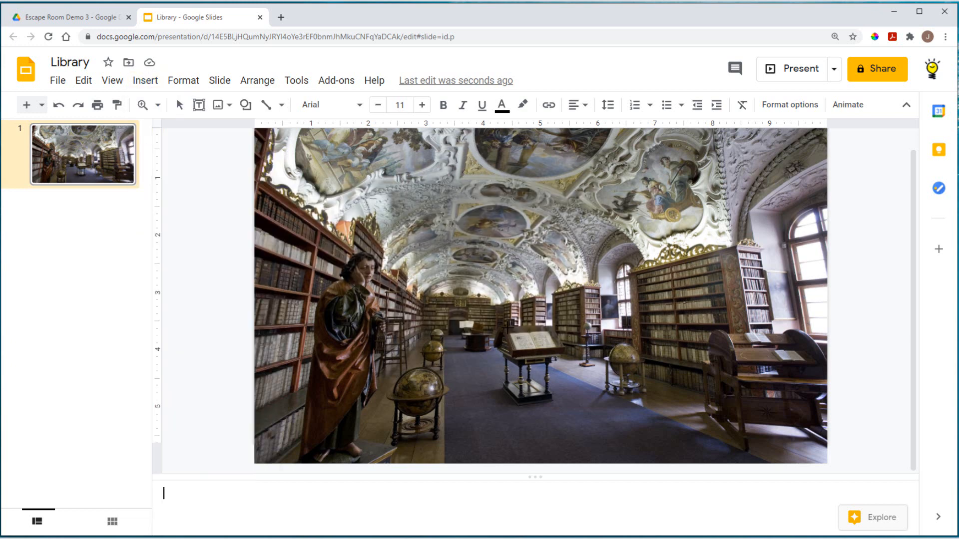
left_click_drag(508, 327, 563, 355)
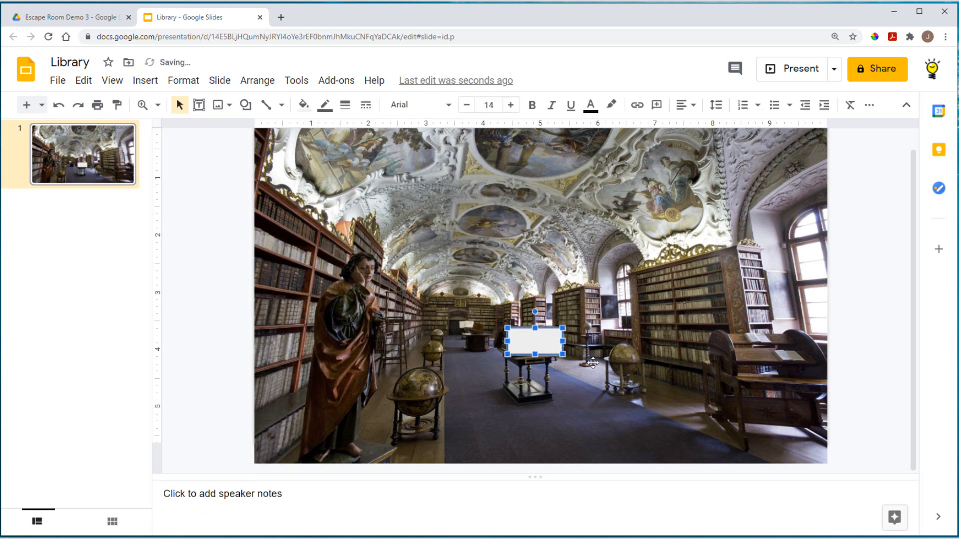
left_click(572, 398)
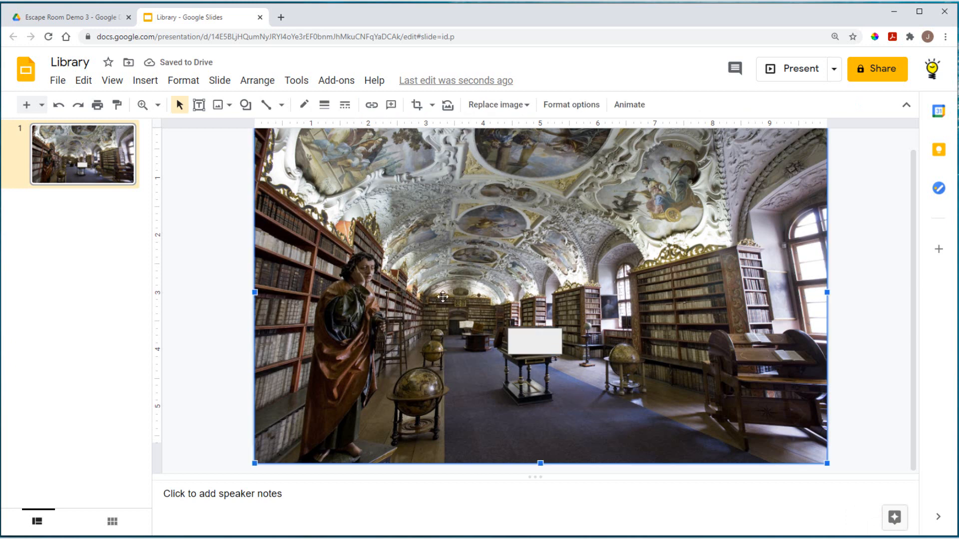
Step: Draw an oval hotspot on the painted ceiling and make it taller
left_click(144, 82)
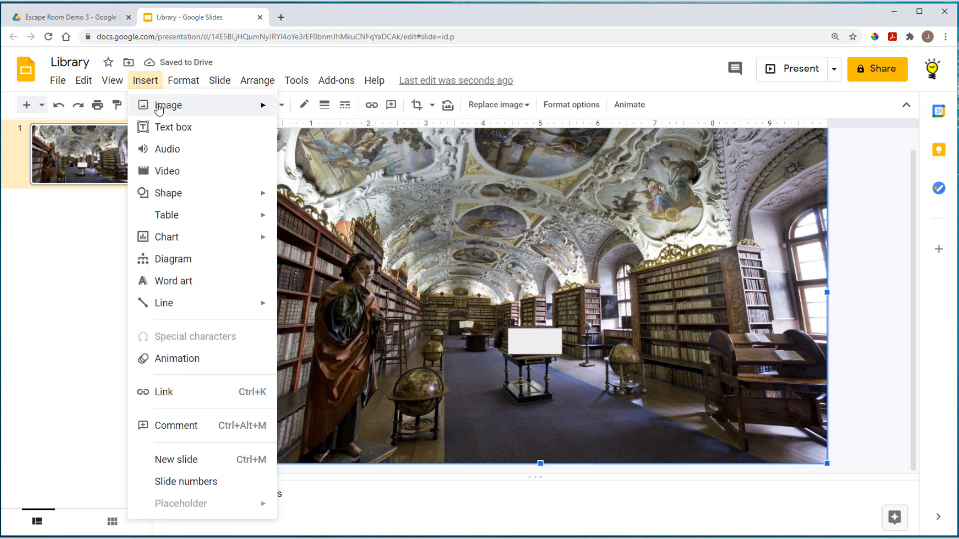
mouse_move(184, 193)
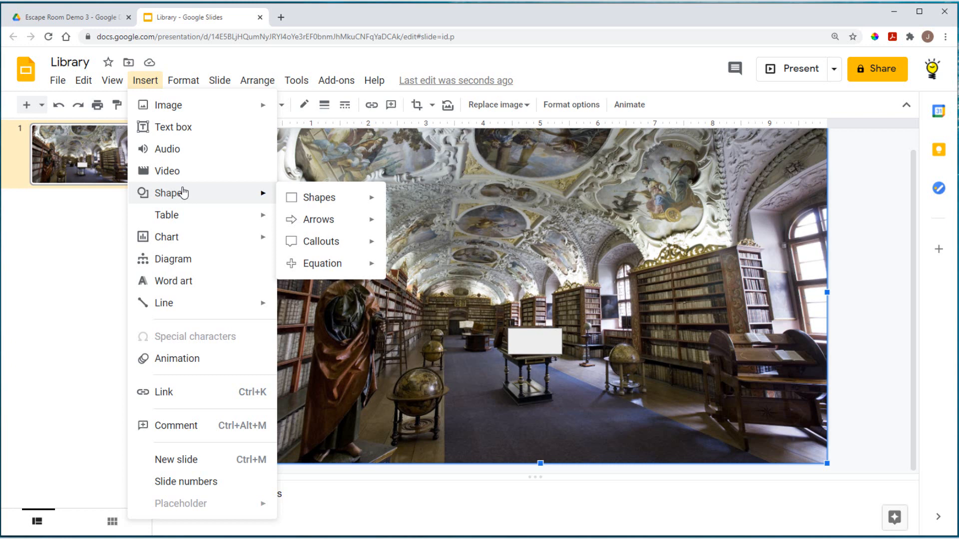
mouse_move(317, 196)
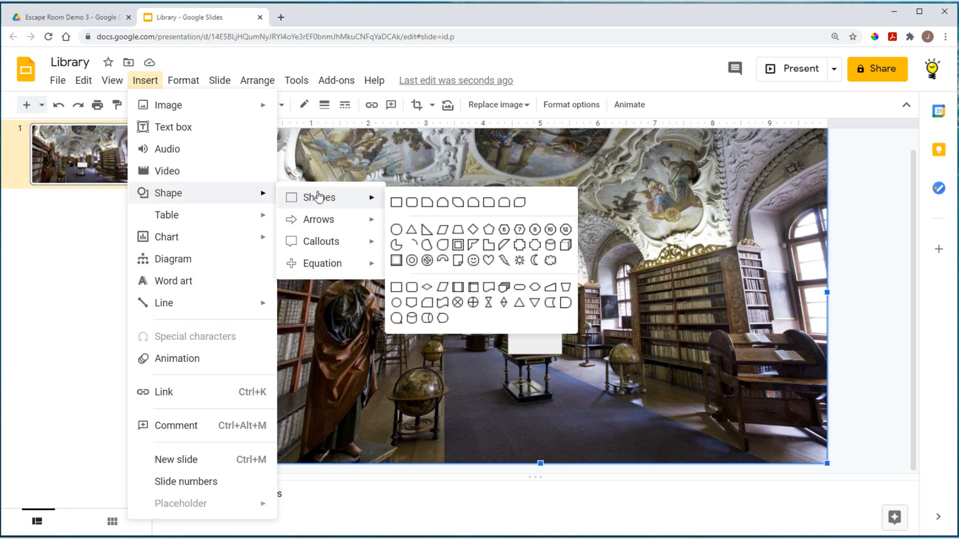
left_click(396, 229)
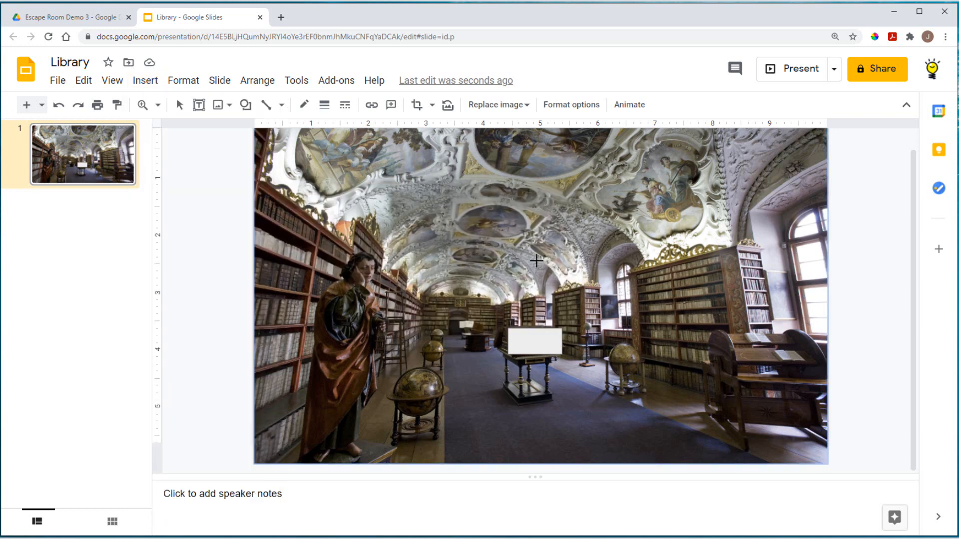
left_click_drag(458, 215, 527, 240)
left_click_drag(493, 212, 494, 201)
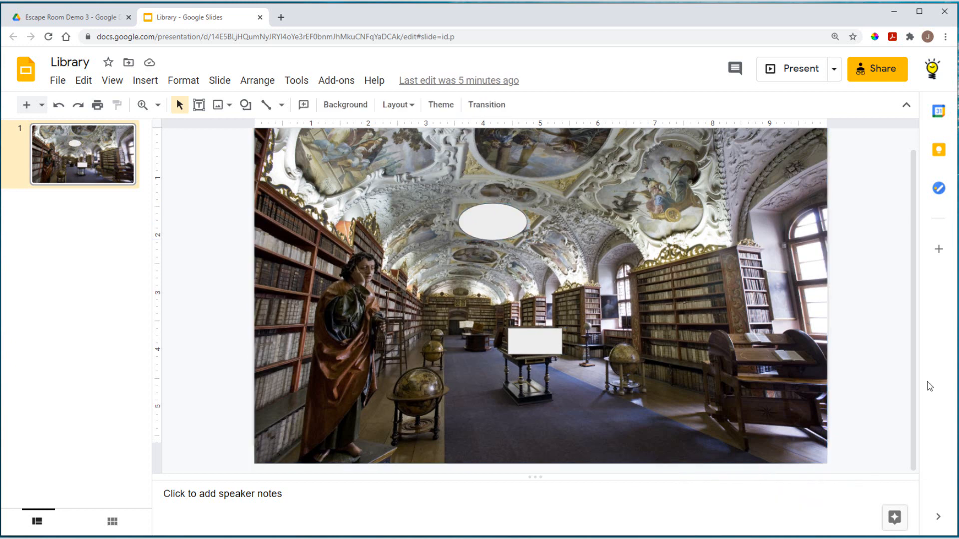
Step: Copy the presentation's view link from the Share dialog, then start a new browser tab
left_click(885, 76)
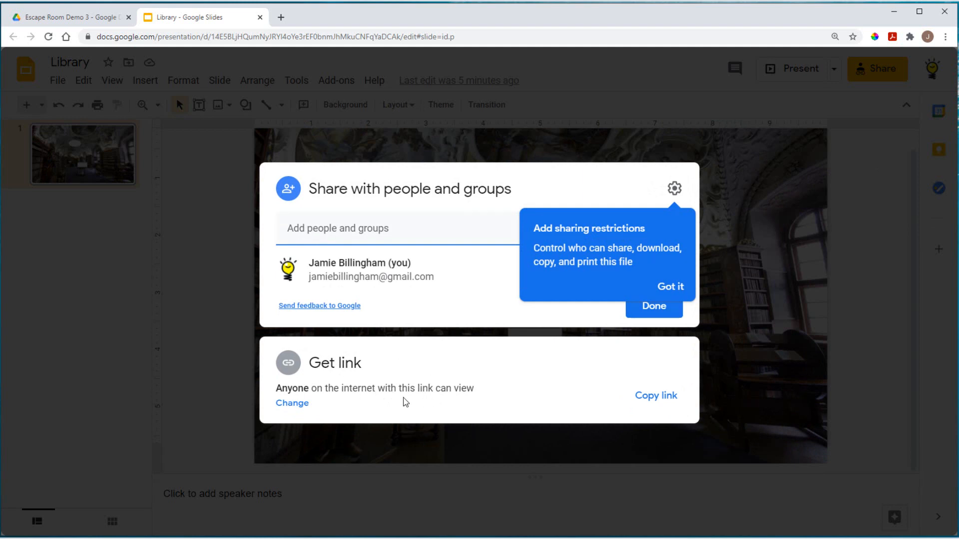
left_click(659, 397)
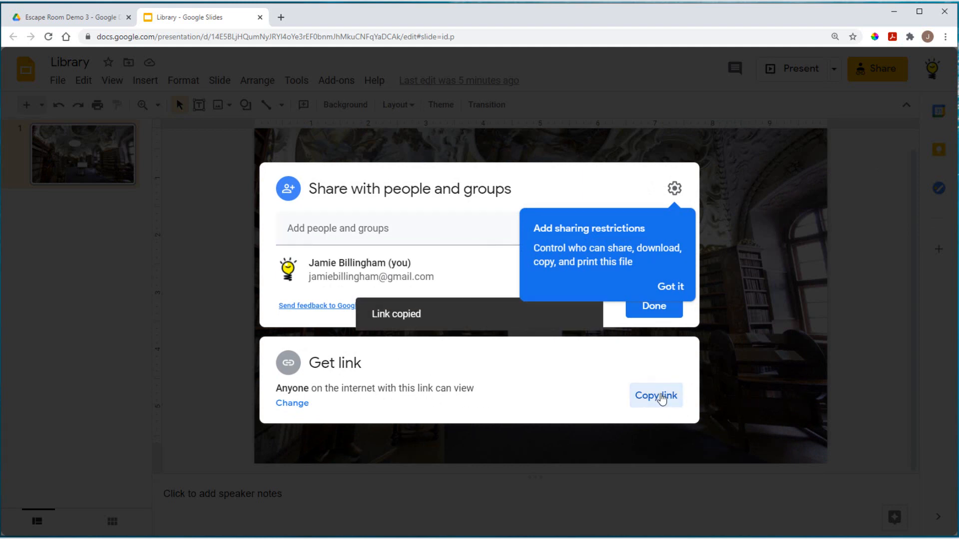
left_click(281, 17)
left_click(285, 37)
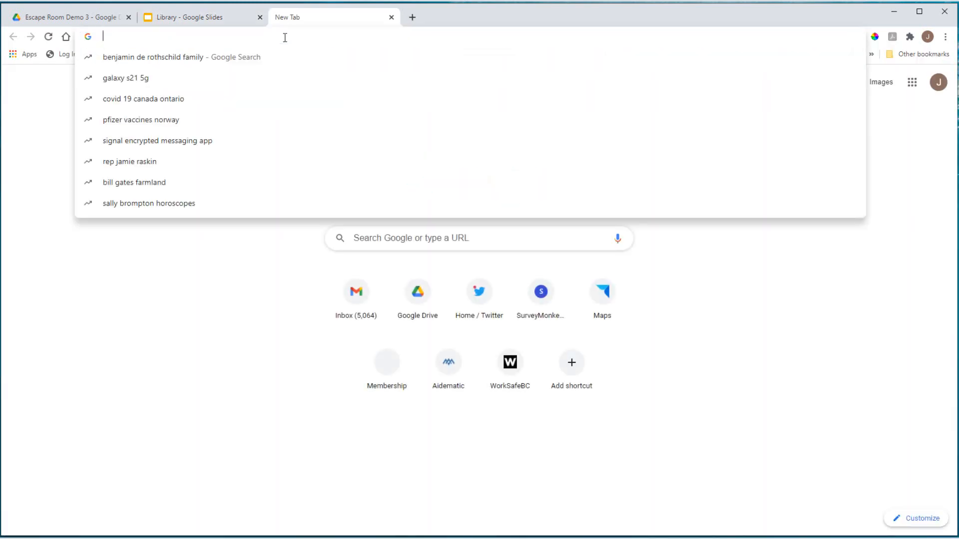
Step: Paste the link, replace its edit?usp=sharing ending with preview, and copy the new URL
right_click(285, 37)
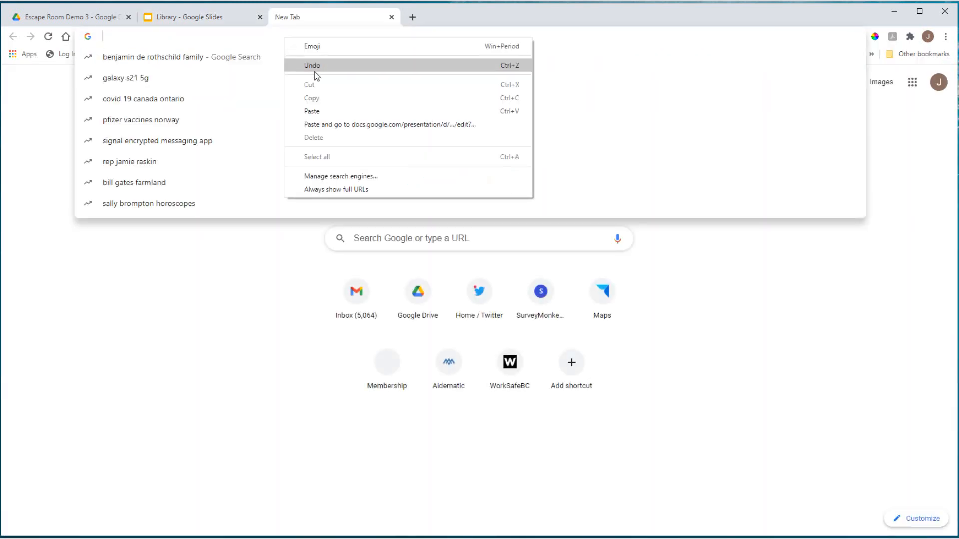
left_click(313, 111)
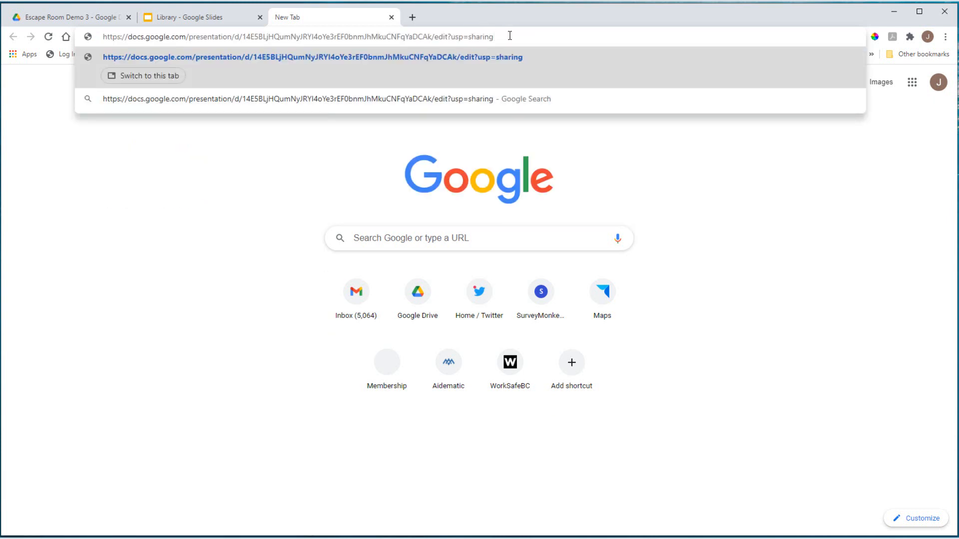
left_click_drag(507, 37, 442, 36)
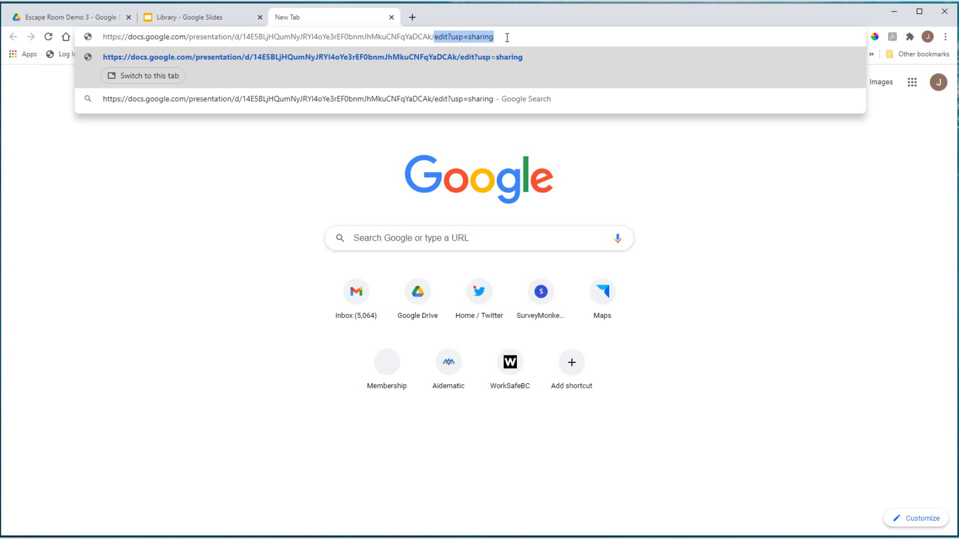
type("preview")
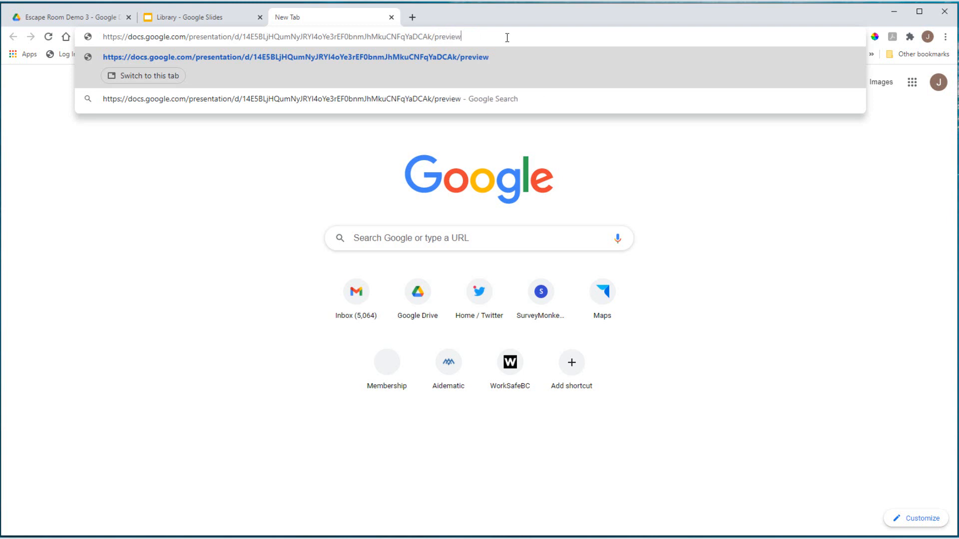
left_click_drag(464, 37, 93, 36)
right_click(161, 41)
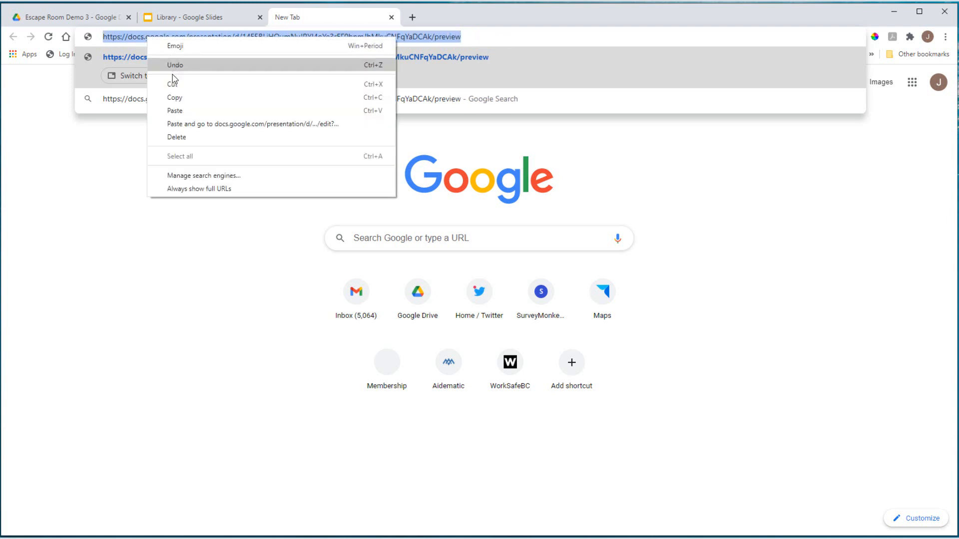
left_click(175, 98)
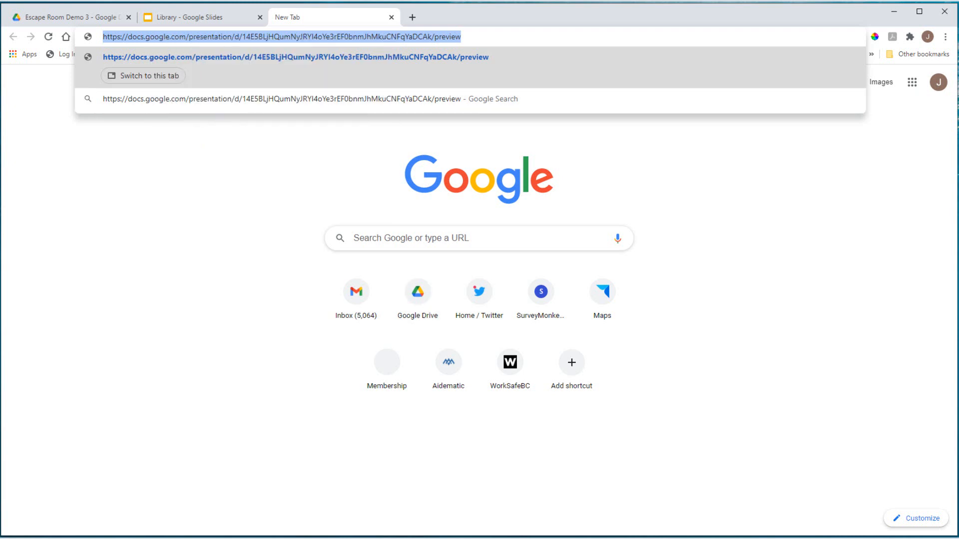
key("alt+Tab")
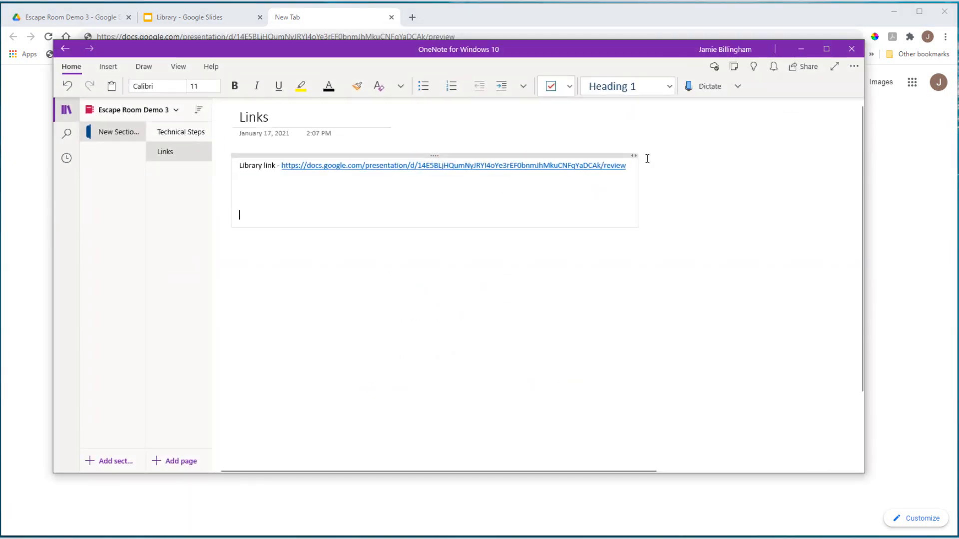
Step: Overwrite the Library link in OneNote with the preview URL, then close the blank Chrome tab
left_click_drag(630, 165, 286, 168)
right_click(287, 168)
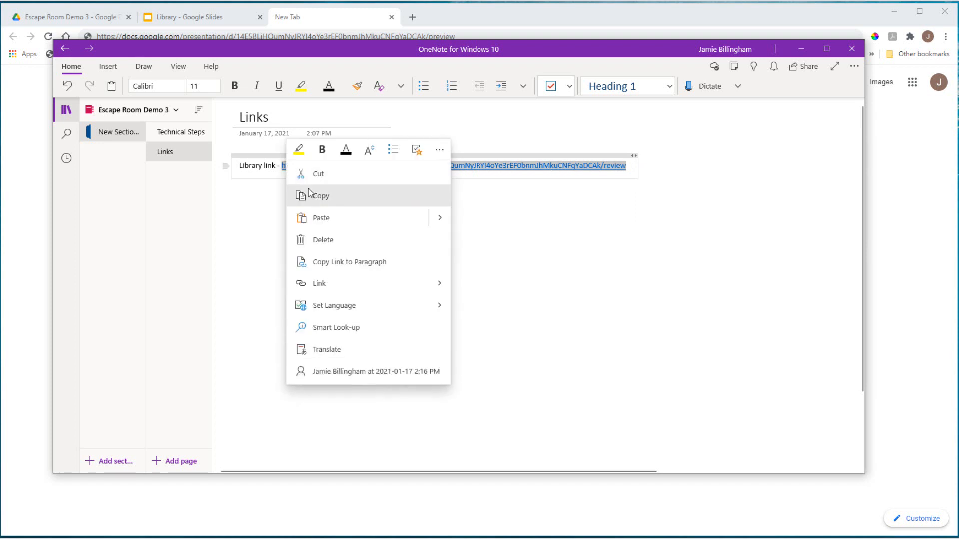
left_click(324, 223)
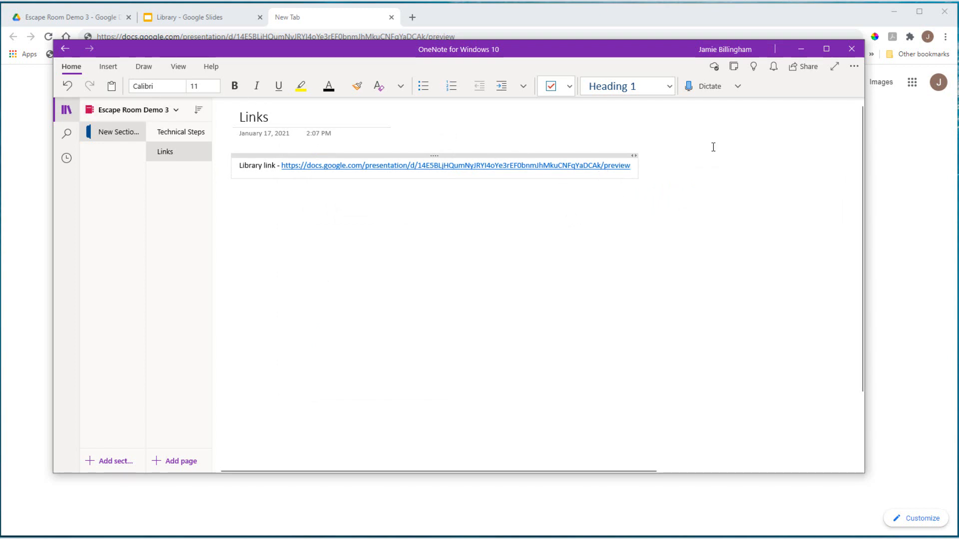
left_click(801, 52)
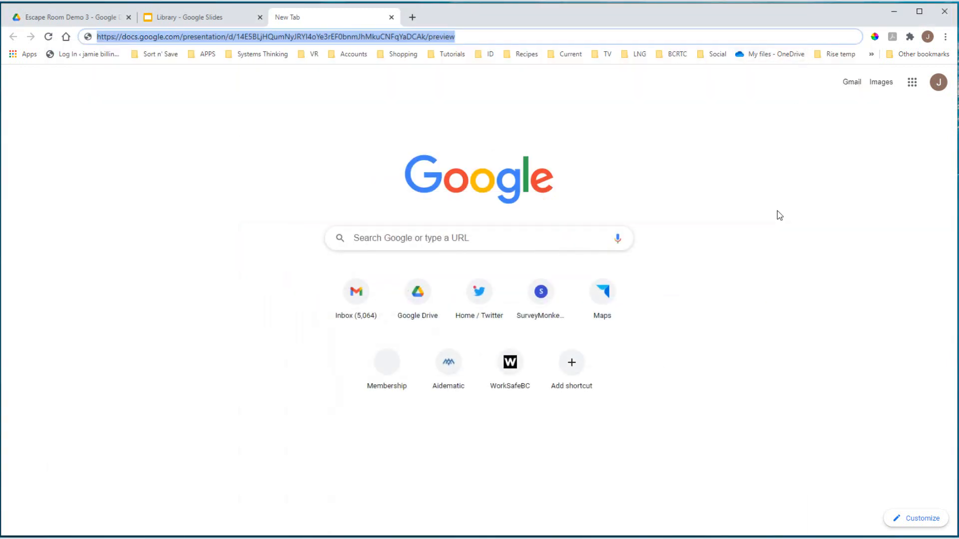
left_click(391, 18)
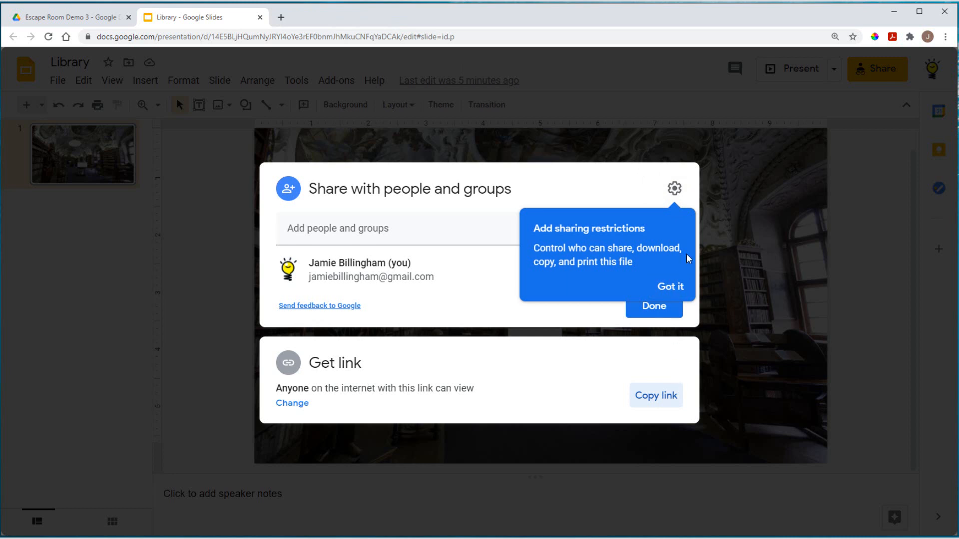
Step: Close the Share dialog and show OneNote's Technical Steps page
left_click(853, 219)
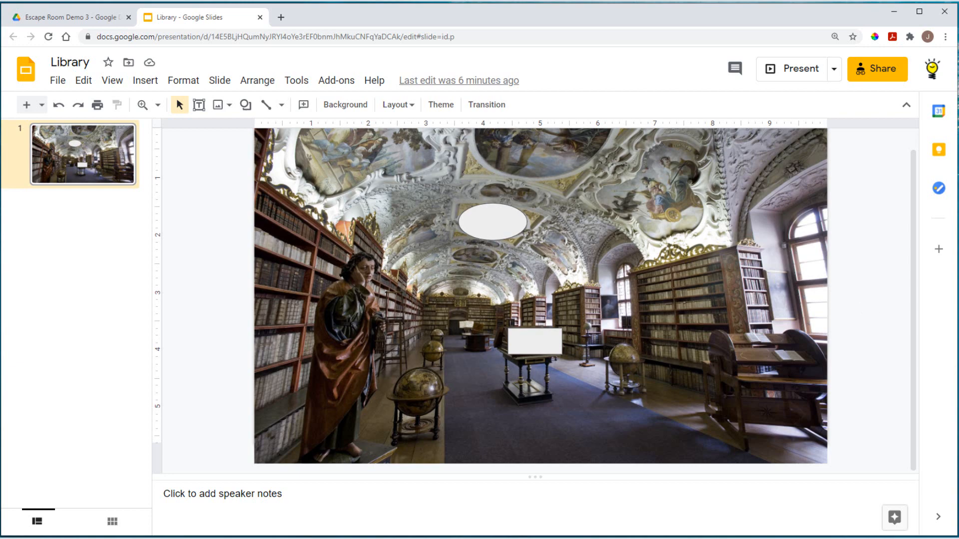
key("alt+Tab")
left_click(178, 131)
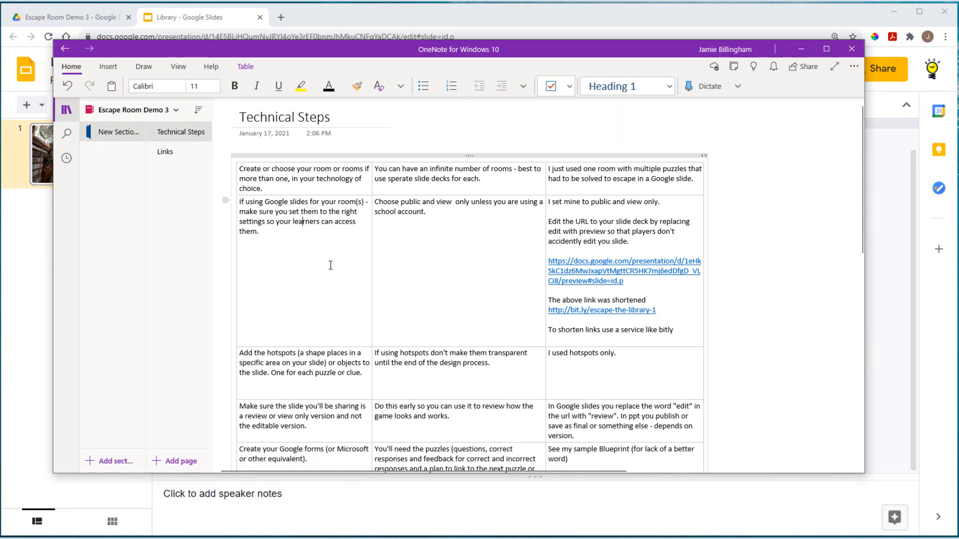
Step: Scroll through the Technical Steps table, then minimize OneNote
scroll(324, 270, "down", 3)
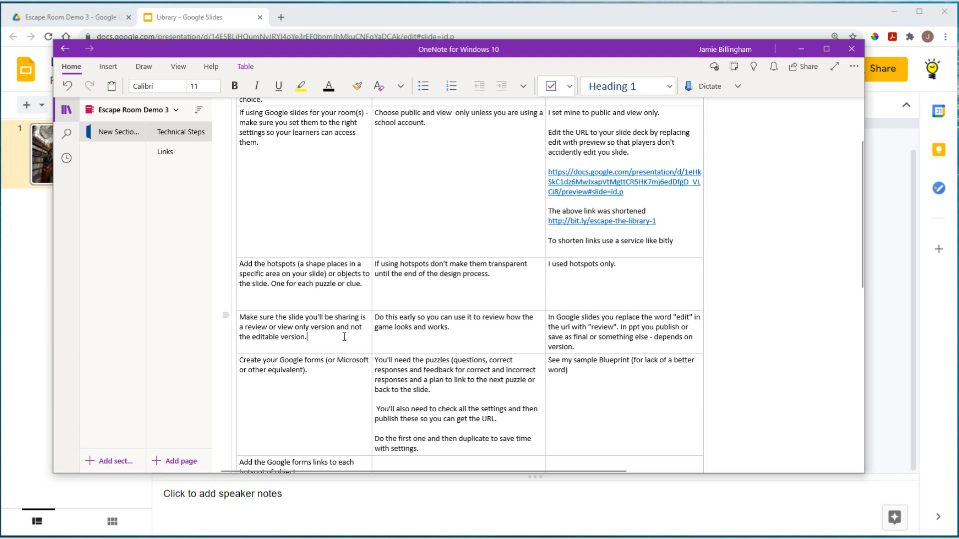
scroll(344, 337, "down", 3)
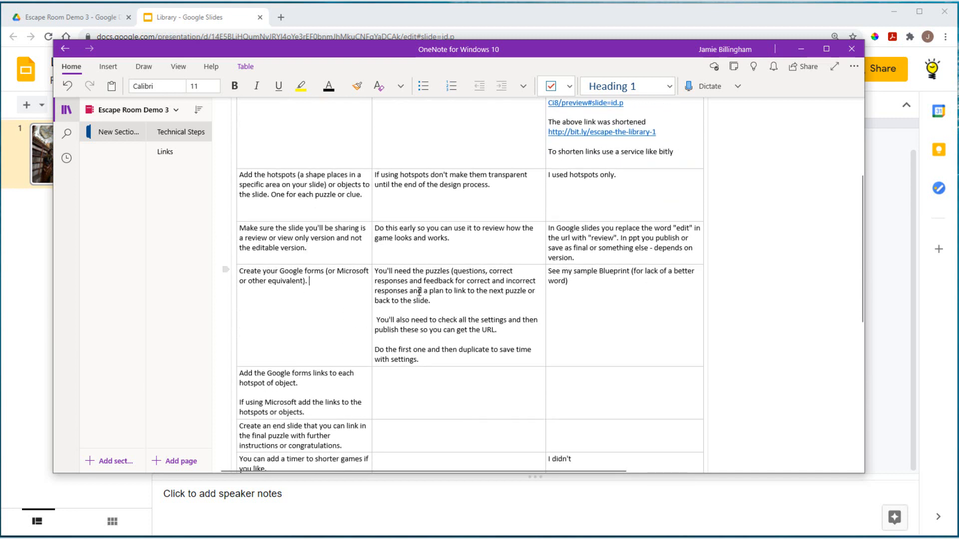
left_click(800, 48)
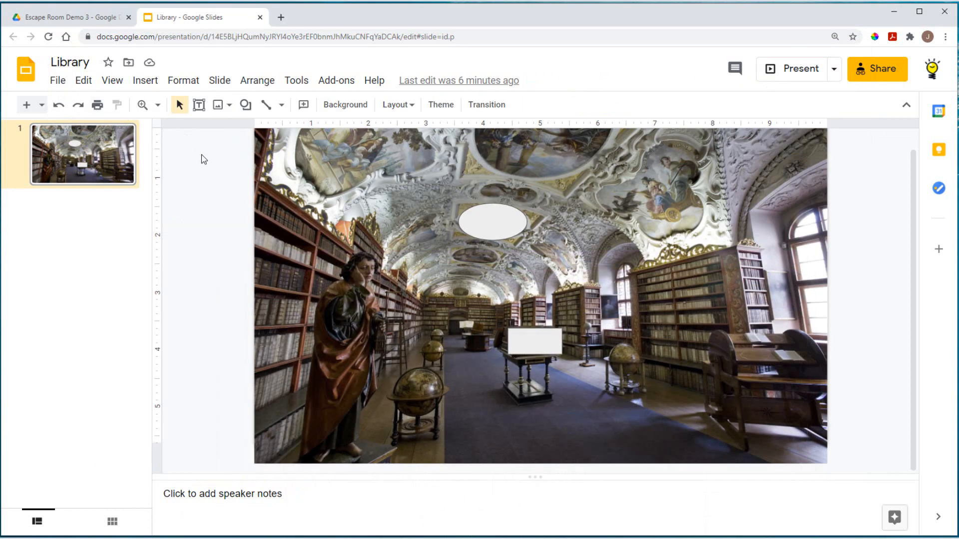
Step: Create a blank Google Form from the Escape Room Demo 3 Drive folder
left_click(91, 19)
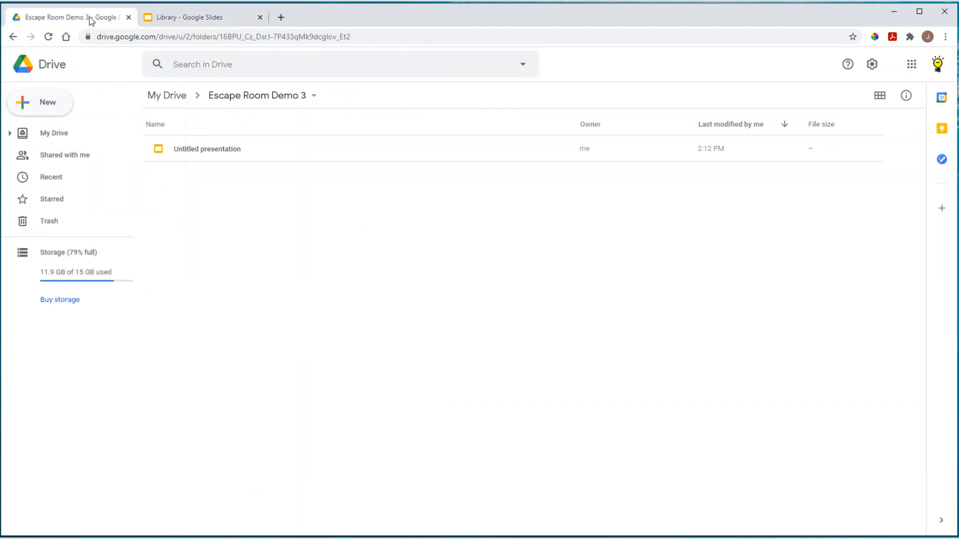
left_click(44, 107)
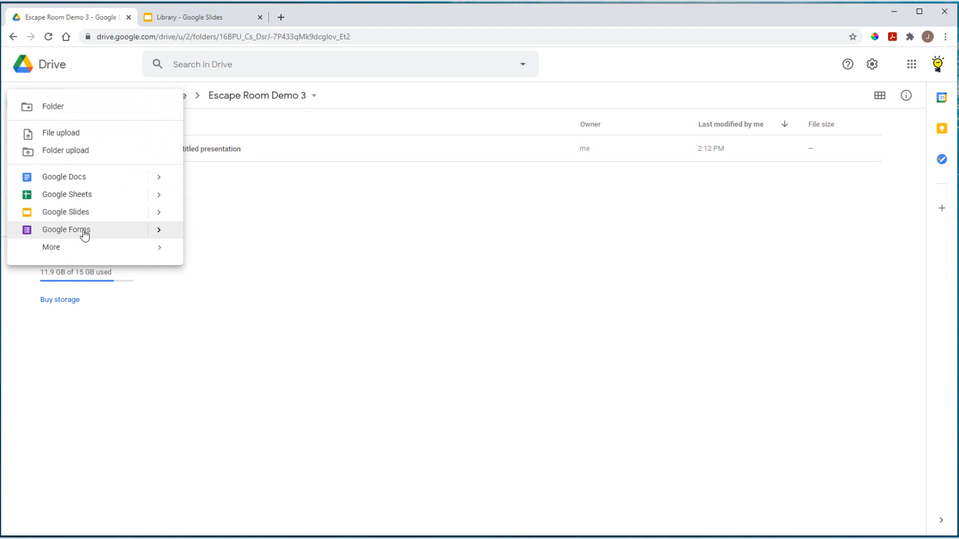
mouse_move(158, 235)
left_click(212, 240)
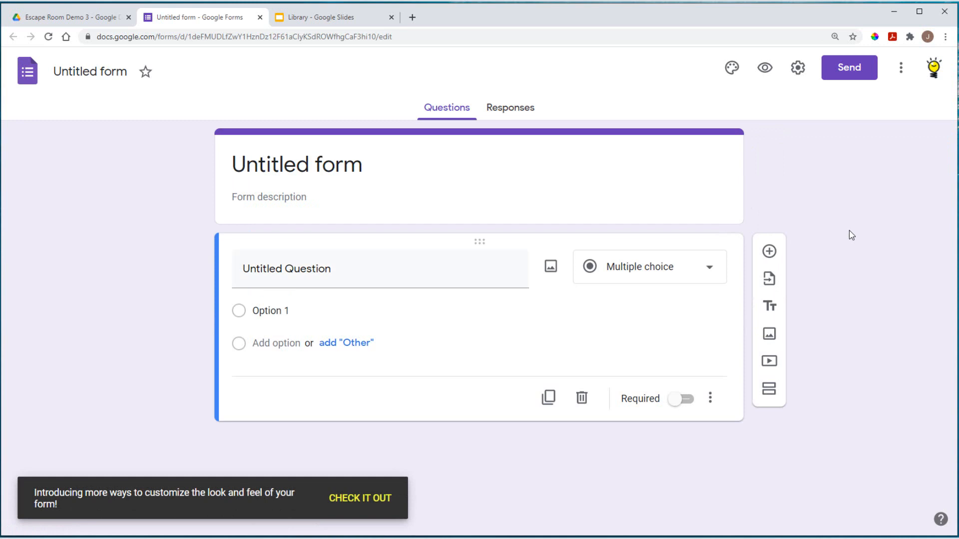
Step: Give the form the illustrated bookshelf header image from the theme gallery
left_click(732, 70)
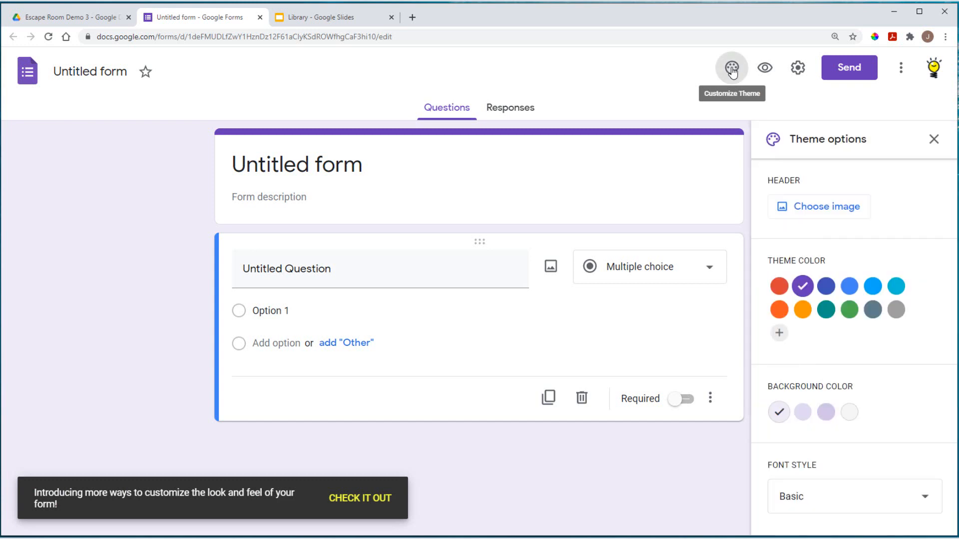
left_click(830, 288)
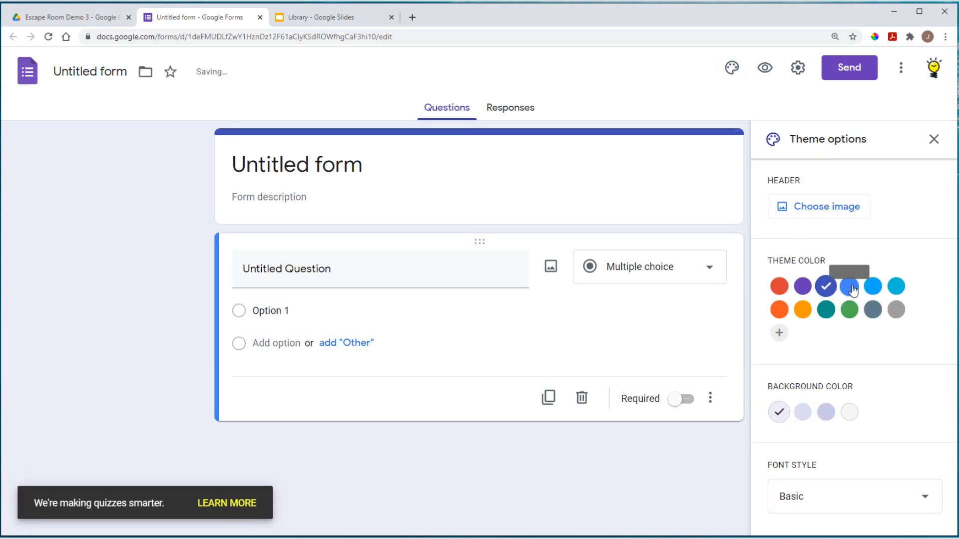
left_click(872, 286)
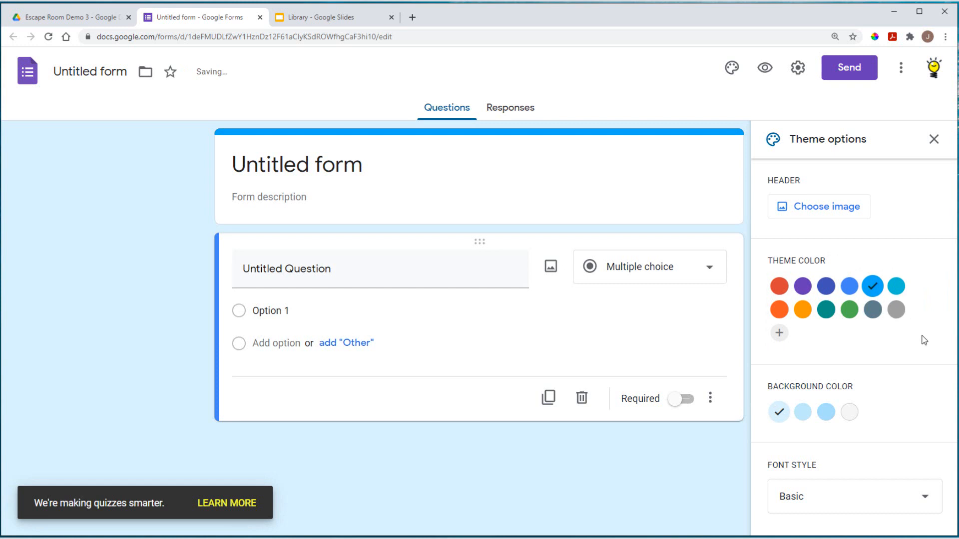
left_click(829, 213)
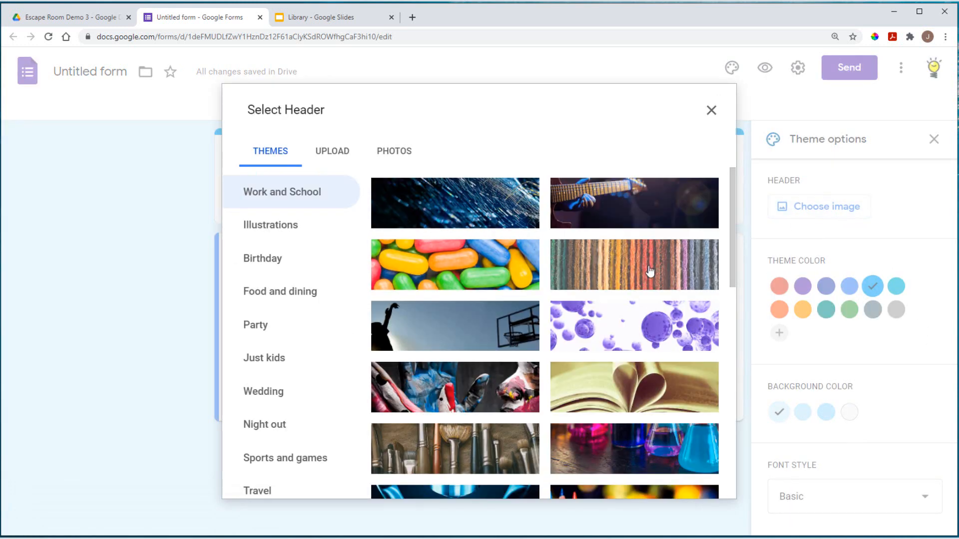
scroll(665, 281, "down", 1)
scroll(664, 281, "down", 10)
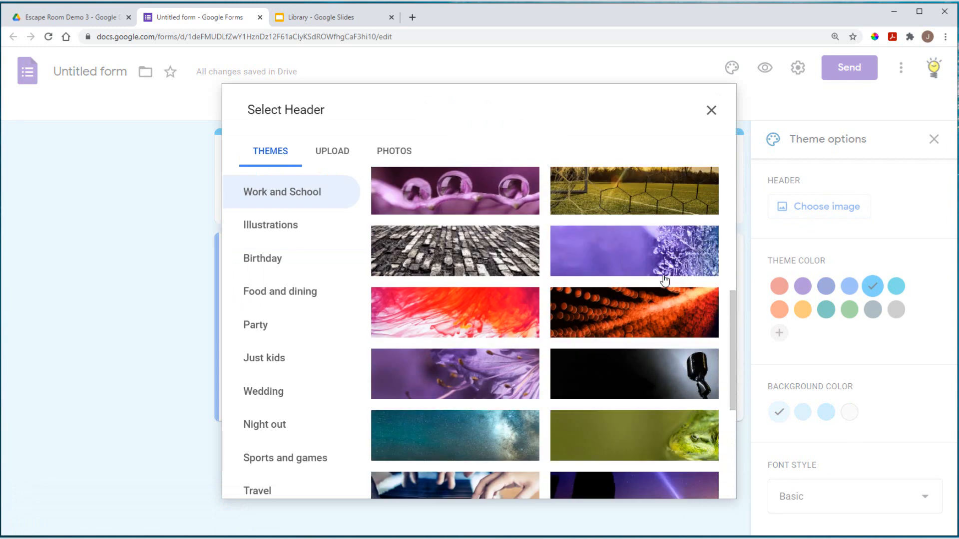
scroll(665, 281, "down", 4)
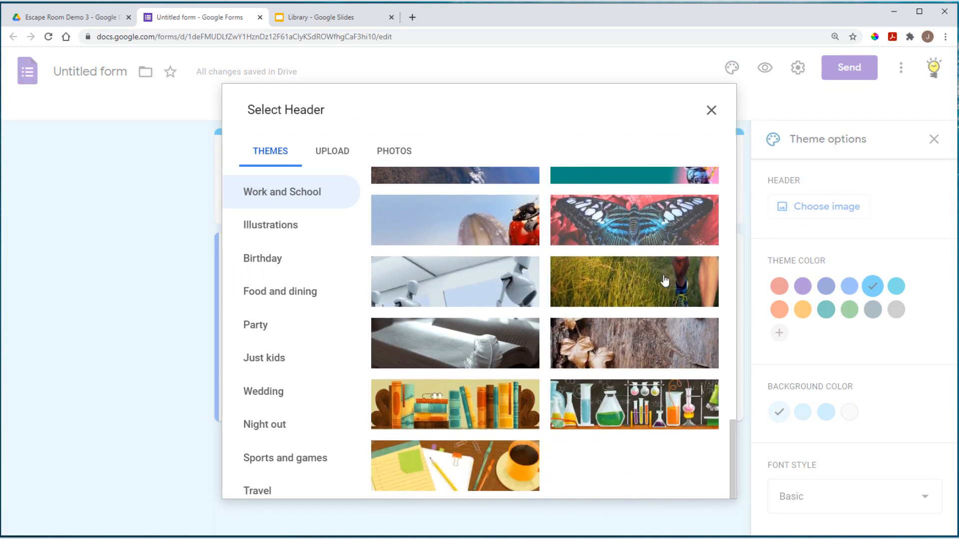
left_click(445, 410)
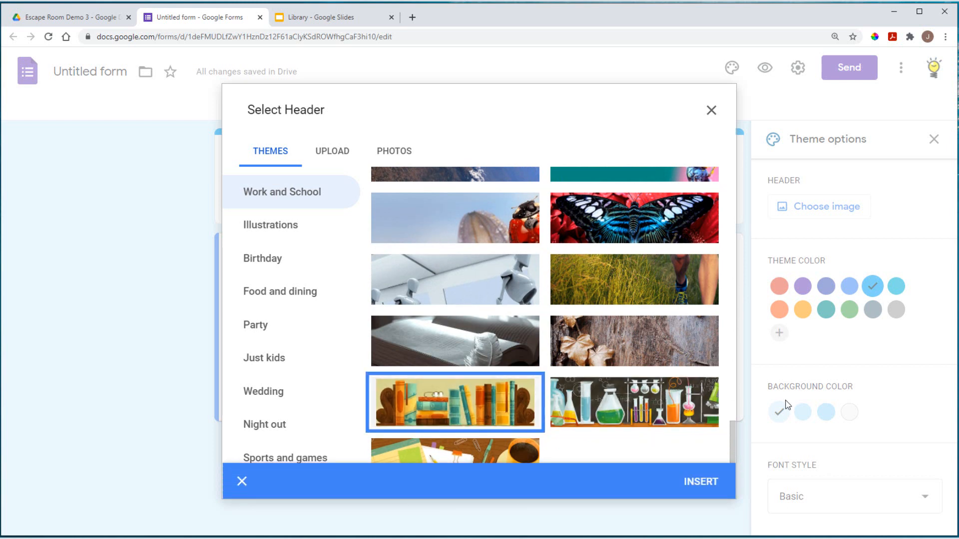
left_click(705, 483)
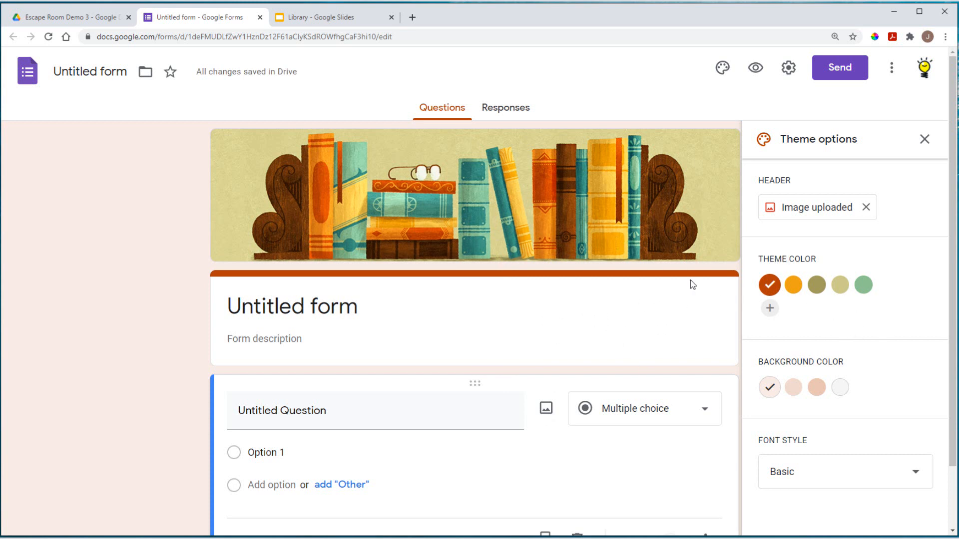
Step: Set the theme colour to sage green and close the theme settings
left_click(863, 284)
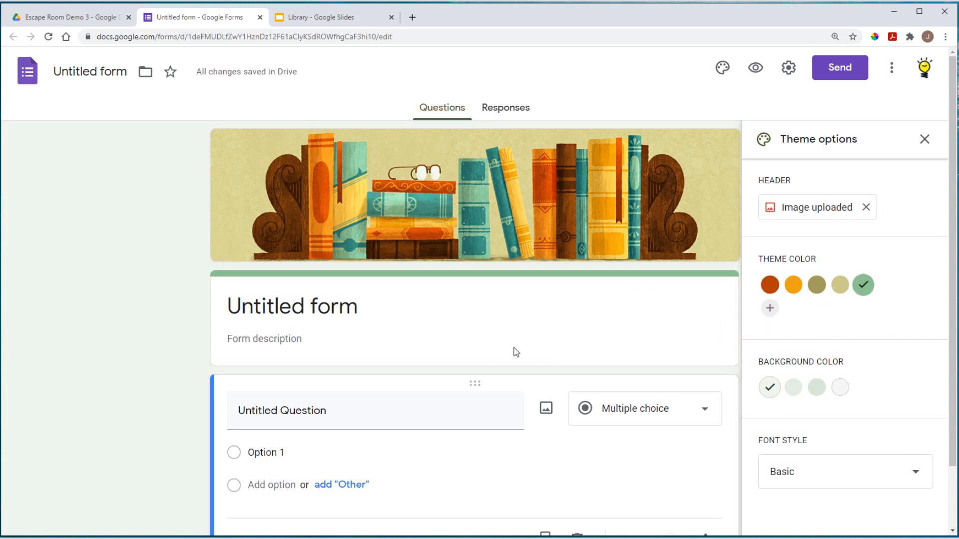
left_click(926, 141)
scroll(556, 322, "down", 2)
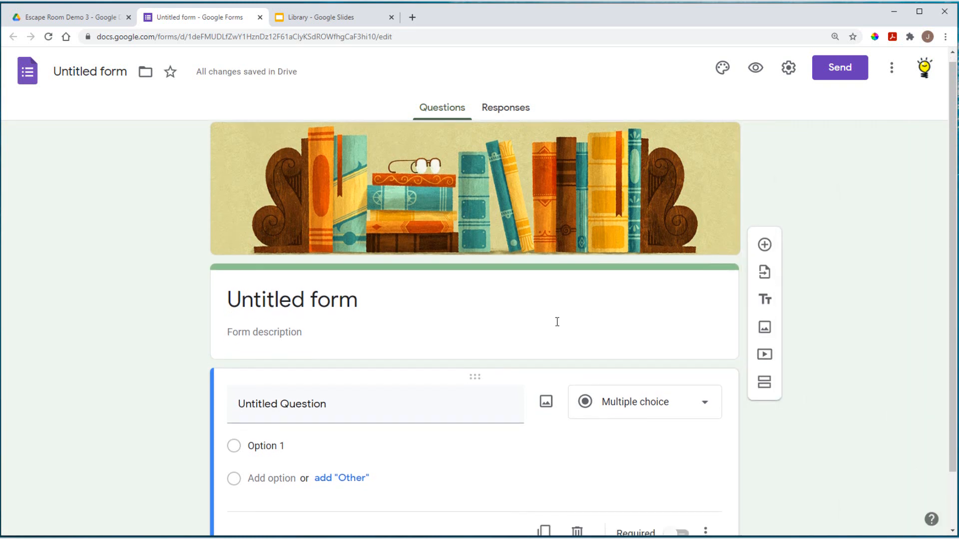
Step: Title the form 'Puzzle 1' and select the first question for editing
scroll(362, 264, "up", 2)
left_click(349, 298)
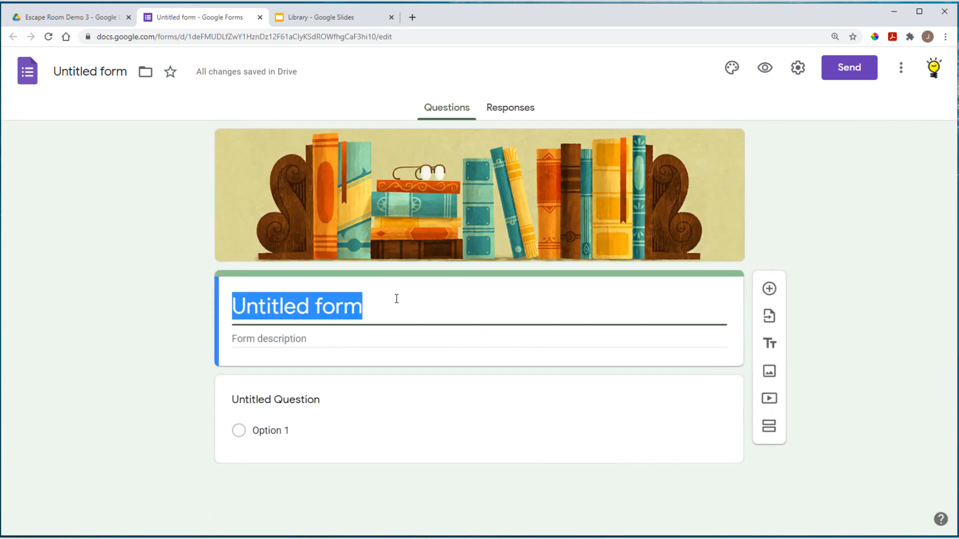
type("P")
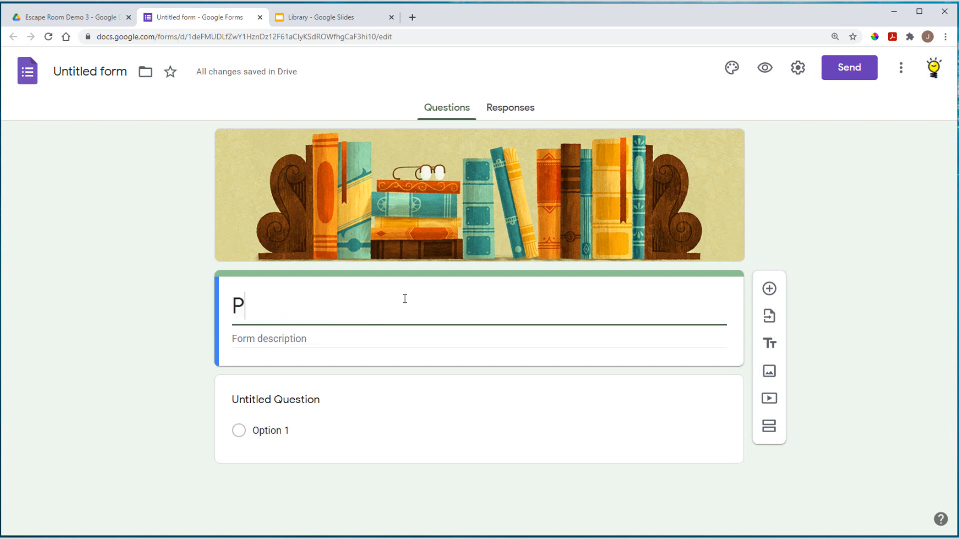
type("uzzle 1")
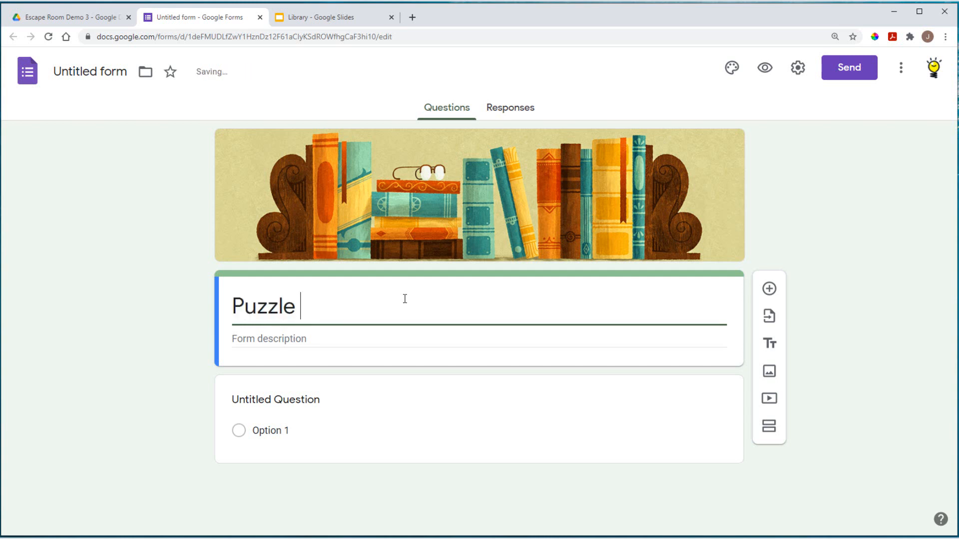
left_click(316, 339)
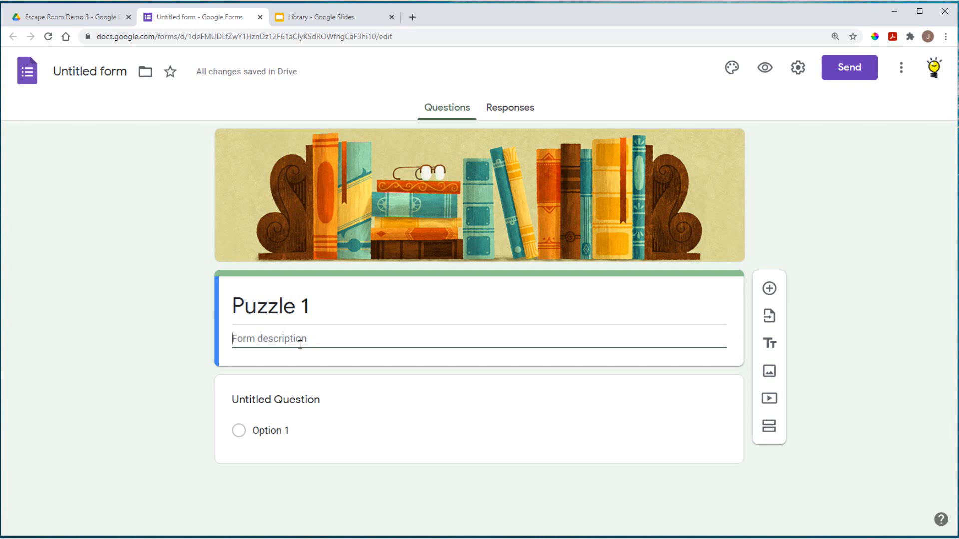
left_click(305, 400)
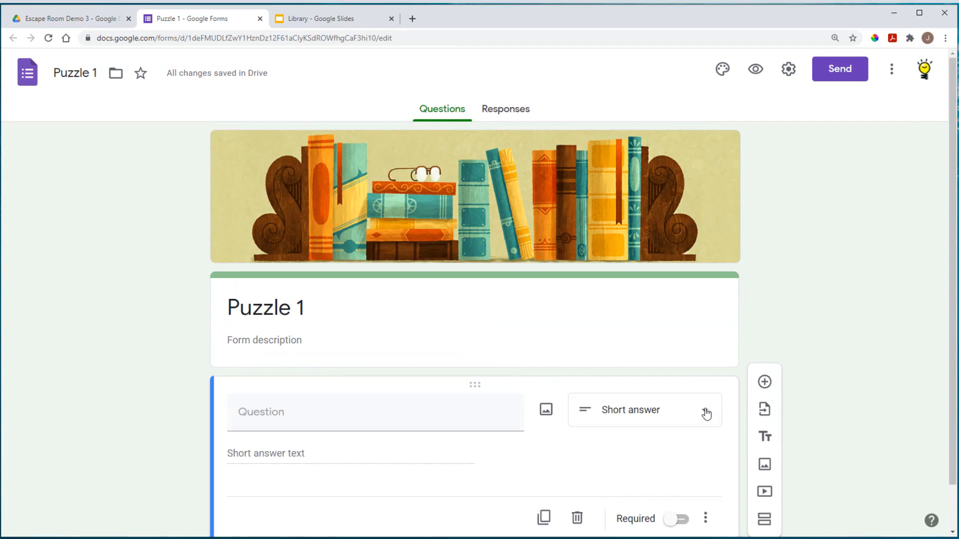
Step: Make the first question a Short answer question
left_click(707, 413)
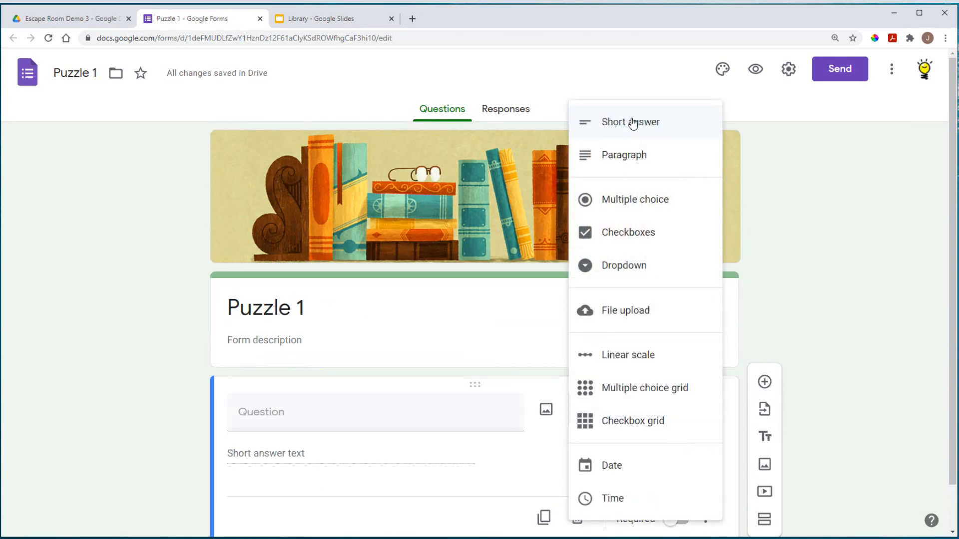
left_click(558, 204)
left_click(253, 412)
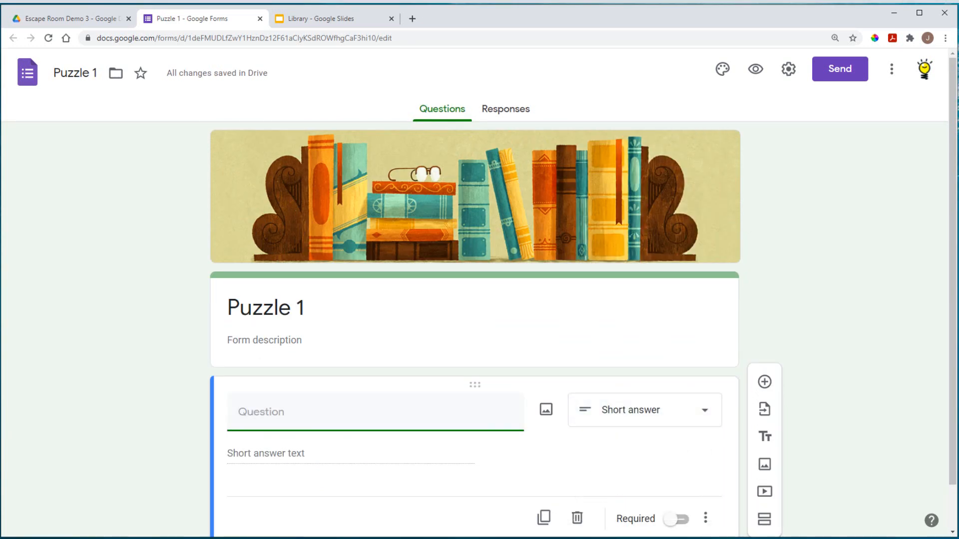
Step: Copy the P1 puzzle sentence from the OneNote planning table
key("alt+Tab")
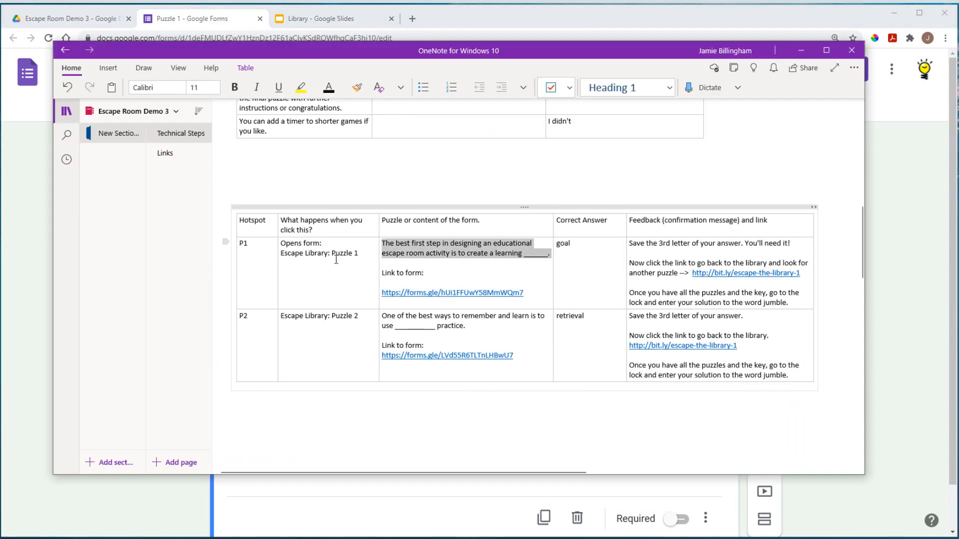
left_click(532, 261)
left_click_drag(551, 257, 383, 245)
right_click(399, 251)
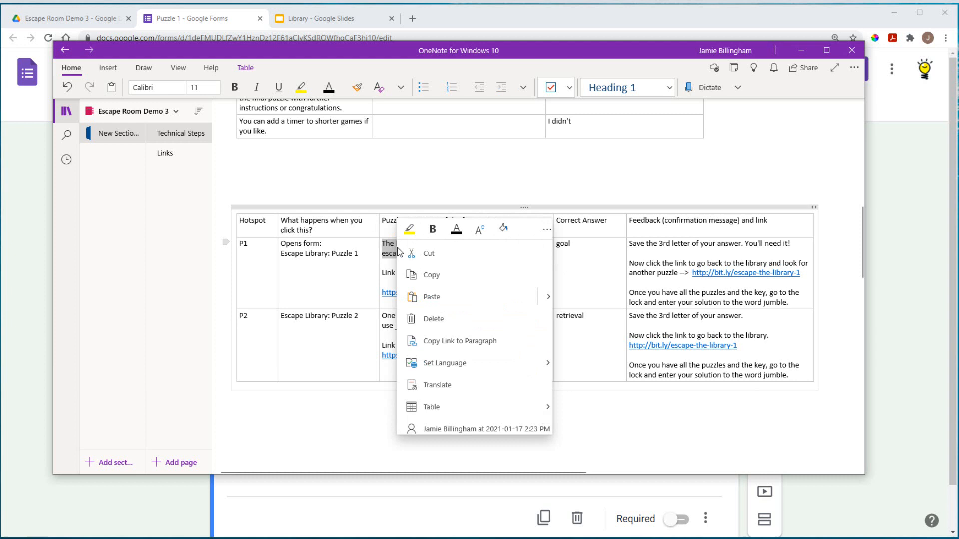
left_click(430, 275)
Step: Paste the P1 puzzle sentence in as the question text
left_click(427, 494)
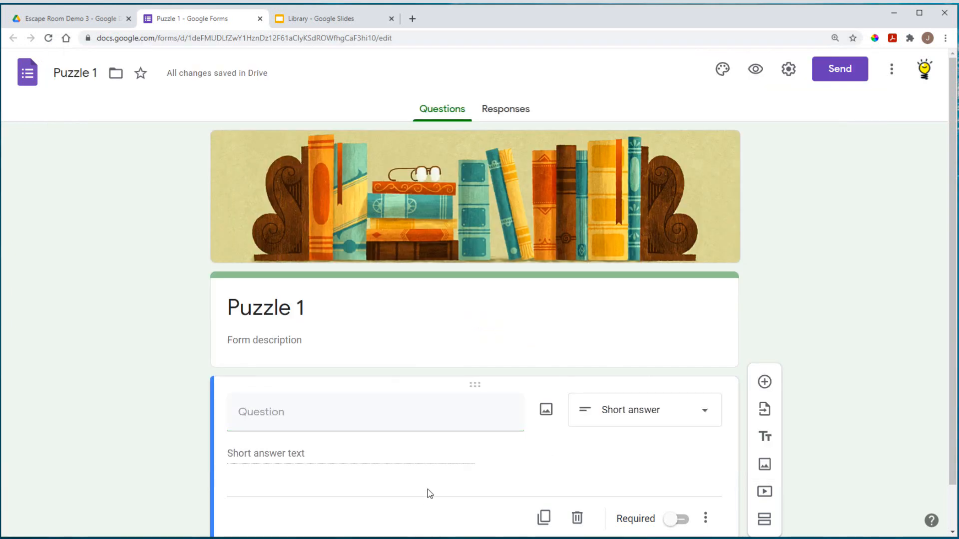
left_click(255, 409)
right_click(254, 408)
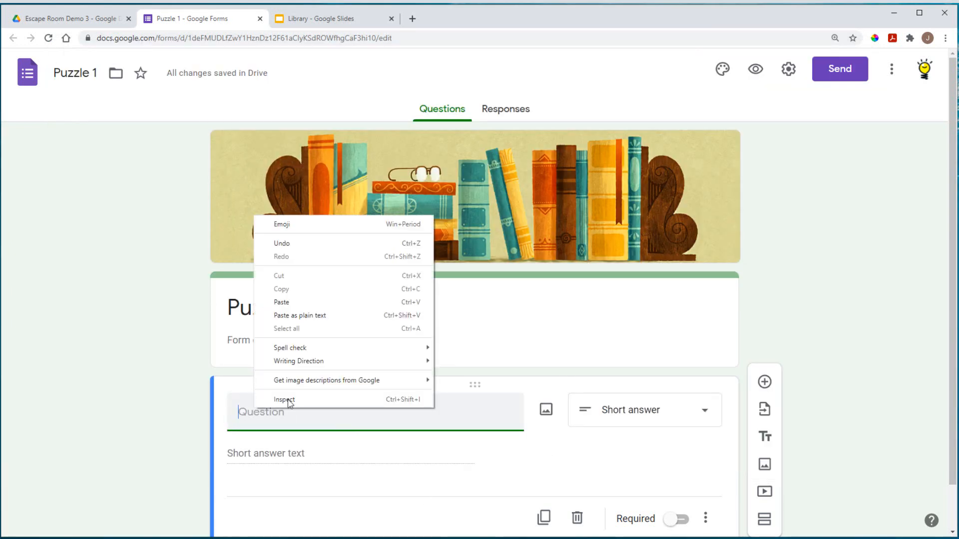
left_click(292, 302)
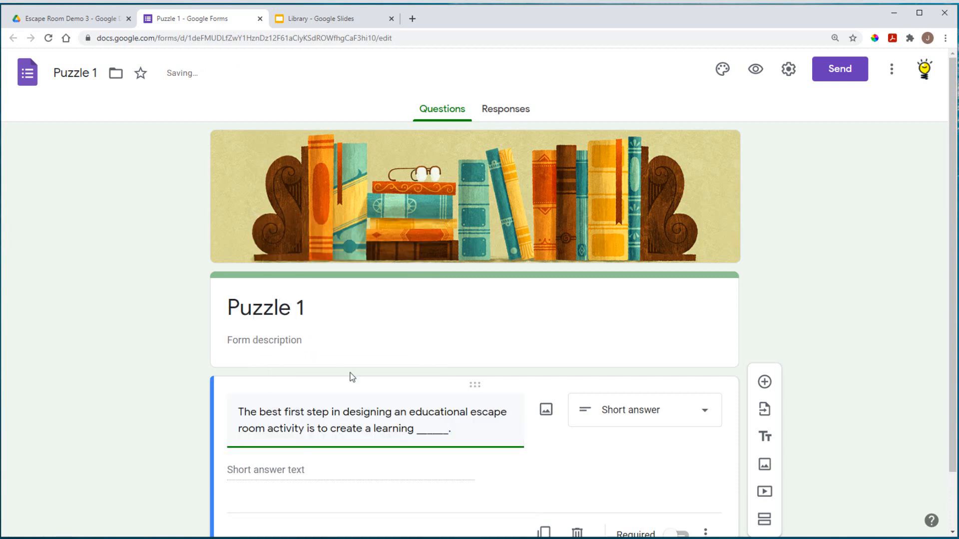
scroll(565, 478, "down", 1)
left_click(292, 404)
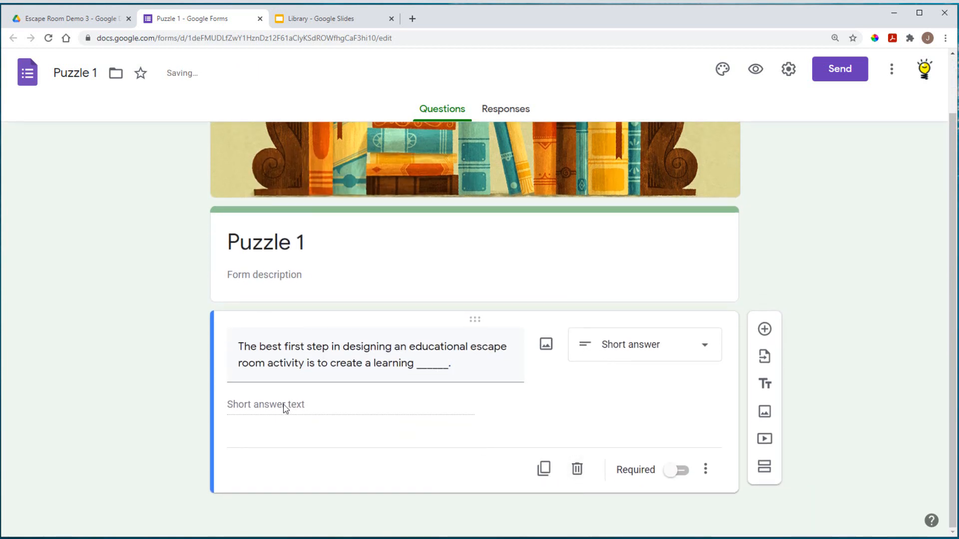
Step: Make the question required and add Text response validation
left_click(678, 470)
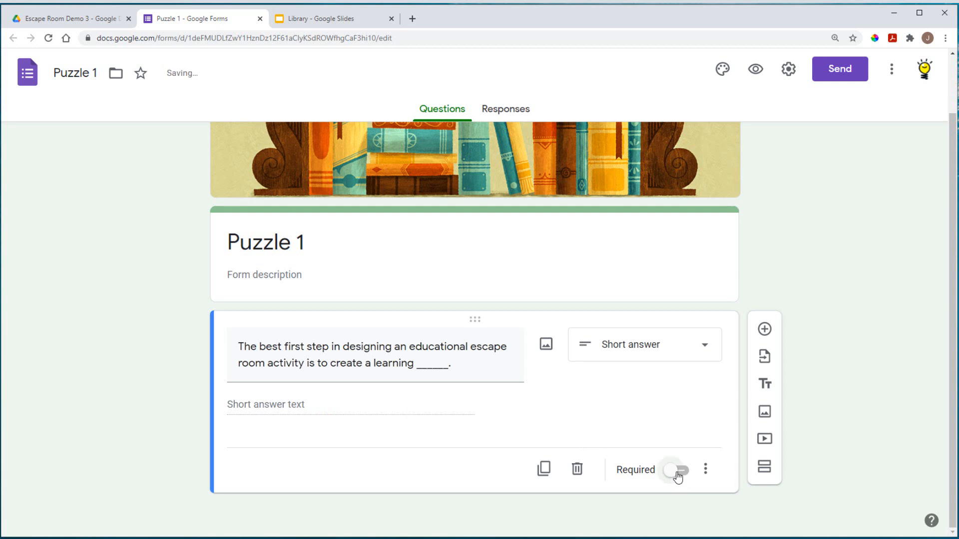
left_click(705, 472)
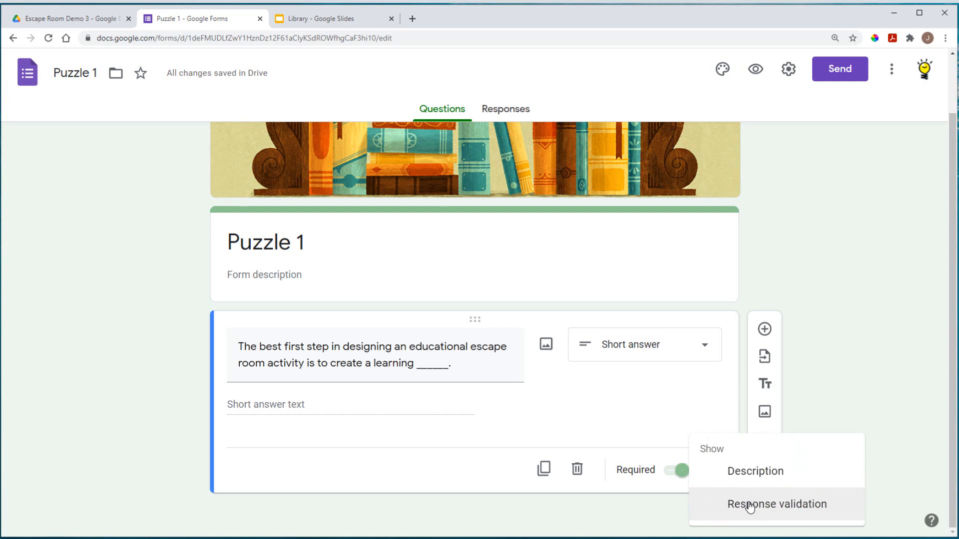
left_click(751, 507)
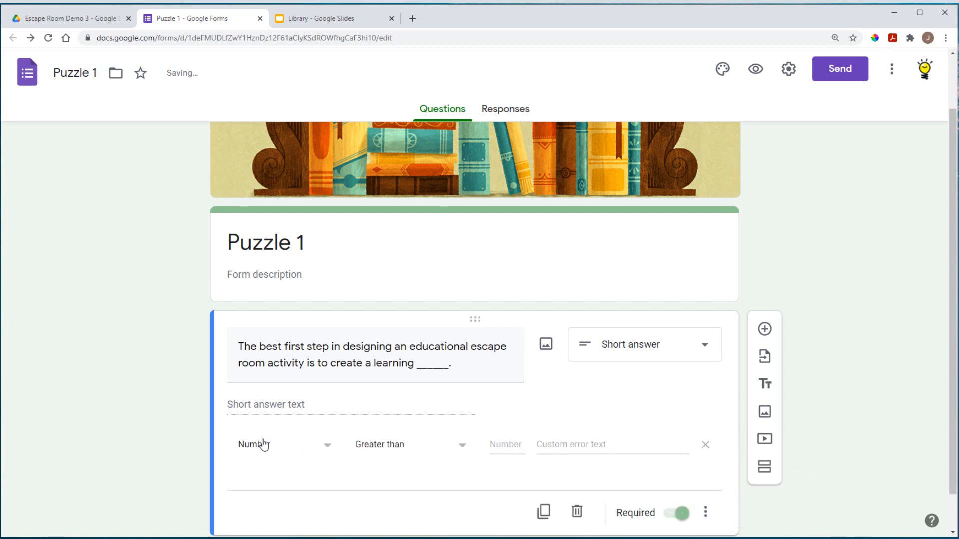
left_click(326, 448)
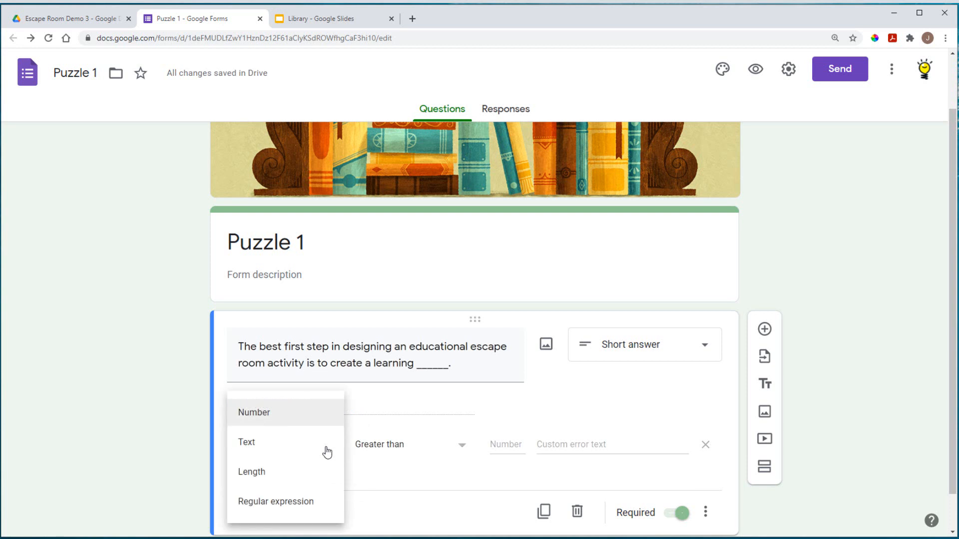
left_click(243, 441)
Step: Require the answer to contain 'goal', with error 'Oops, not what we were looking for. (starts with g)'
left_click(429, 446)
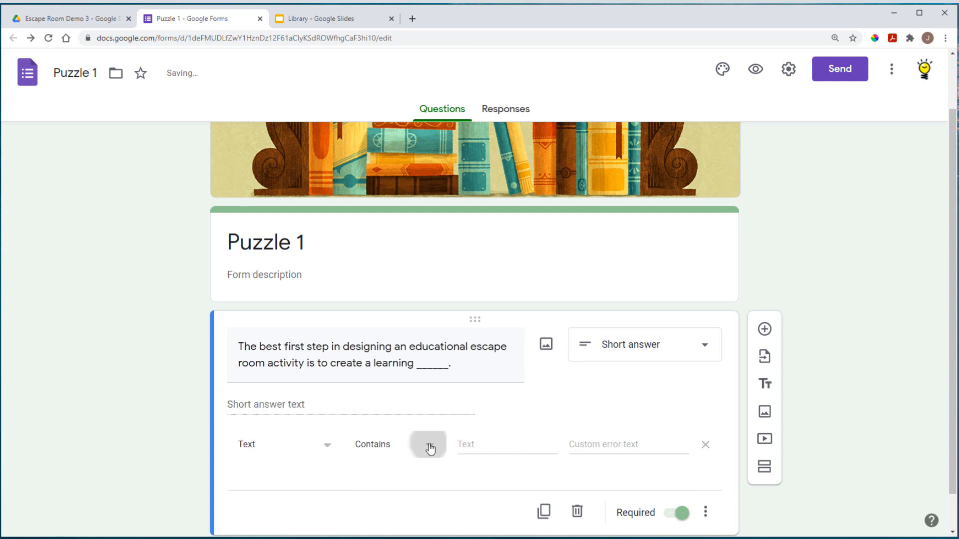
left_click(387, 417)
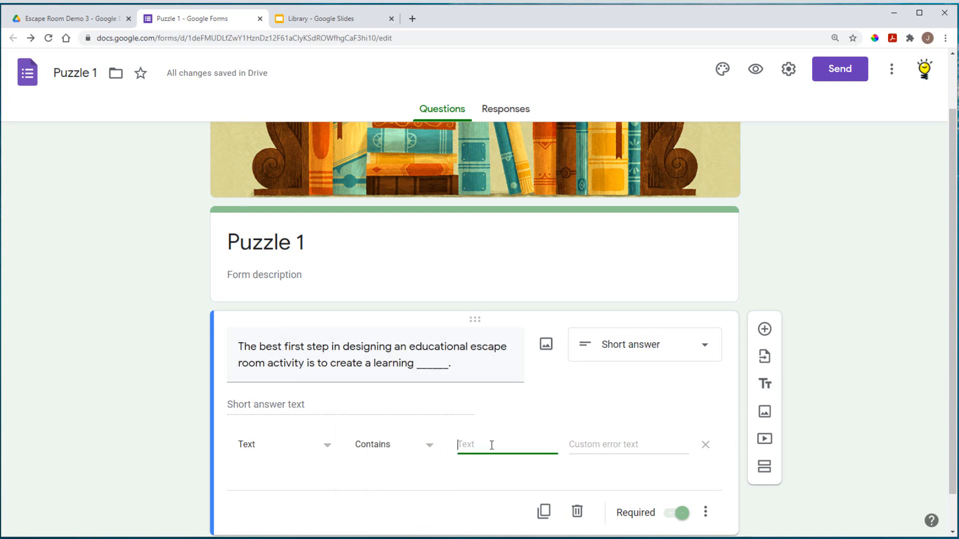
type("goa")
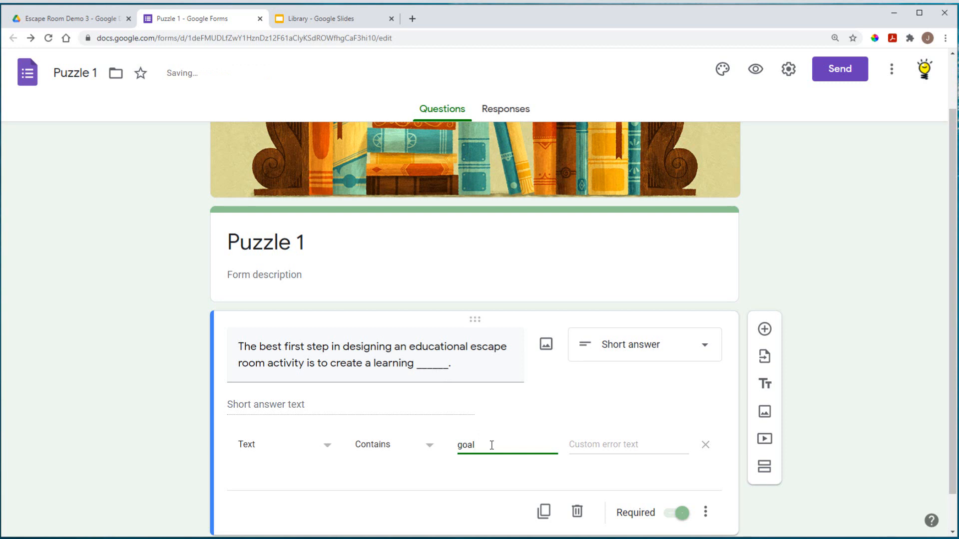
type("l")
left_click(600, 444)
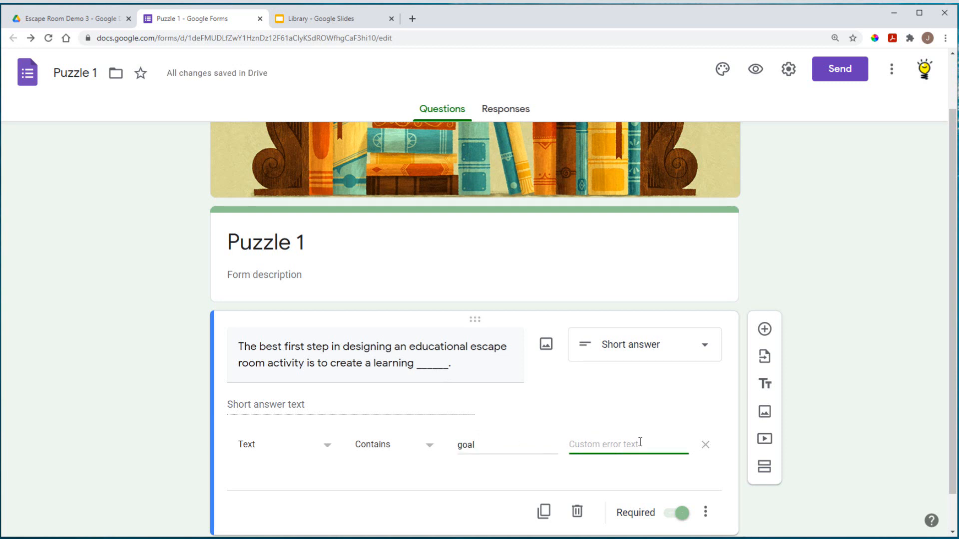
type("Oops, not what we were")
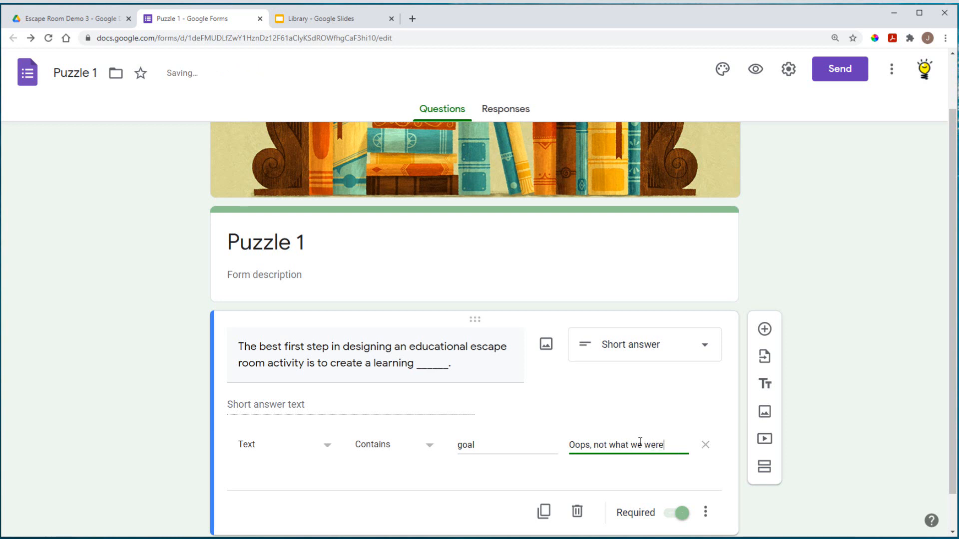
type(" looking")
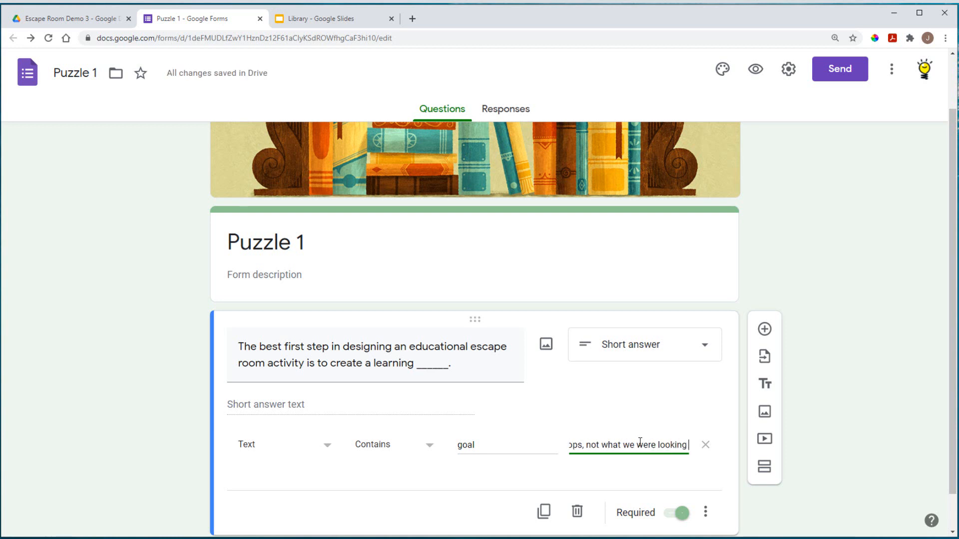
type(" for.")
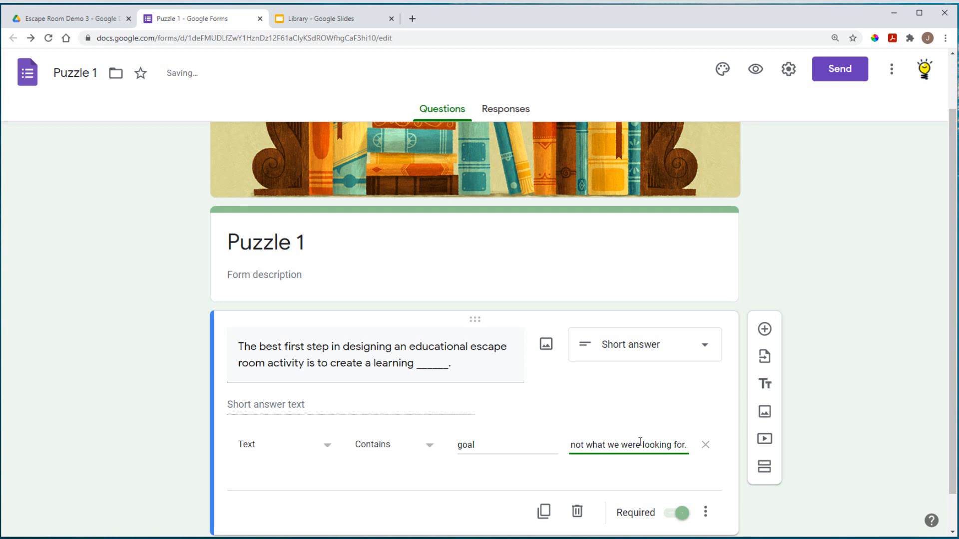
type(" (")
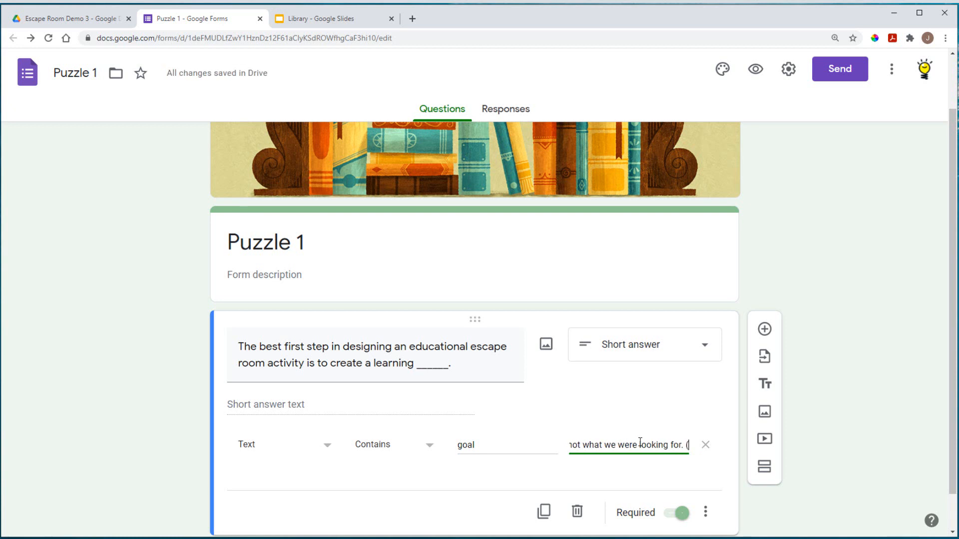
type("starts wit")
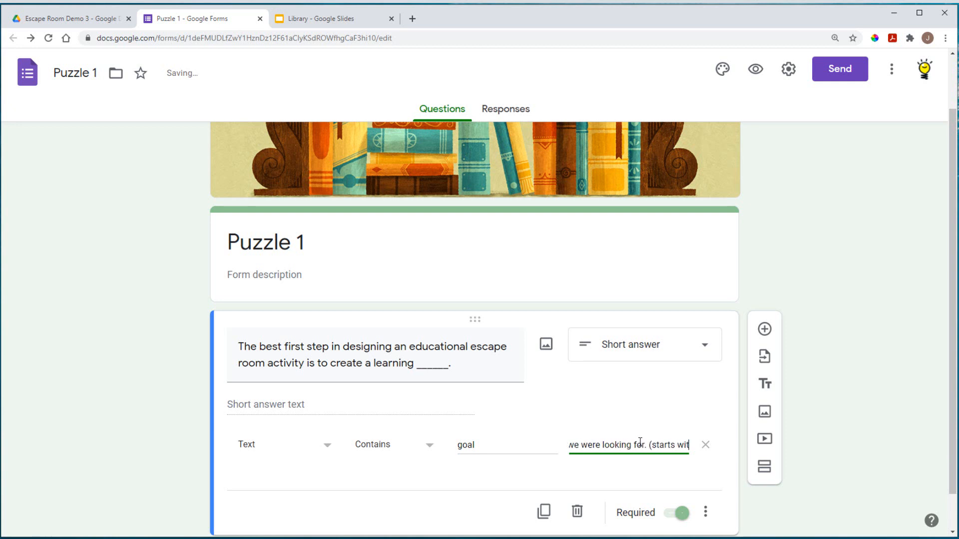
type("h g)")
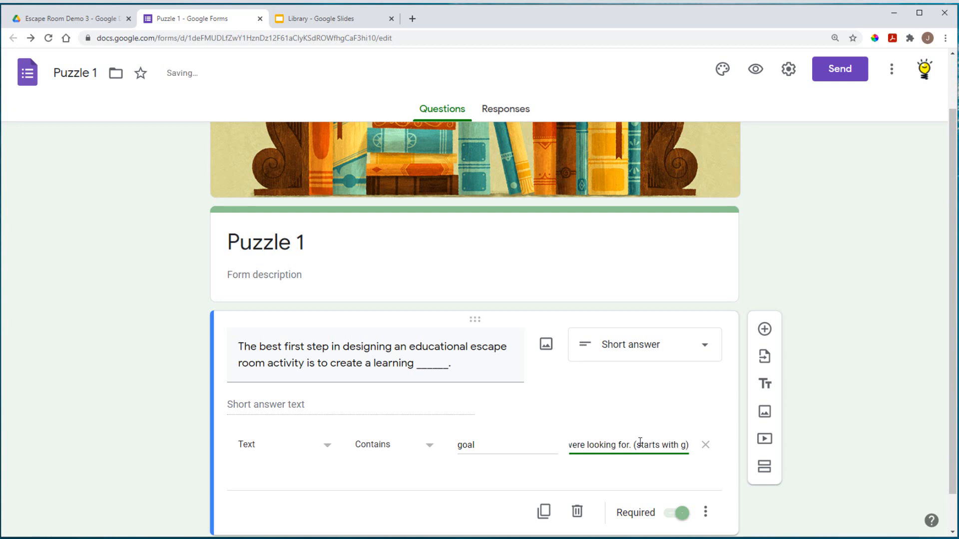
Step: Untick 'Show link to submit another response' in the form's Presentation settings
left_click(871, 429)
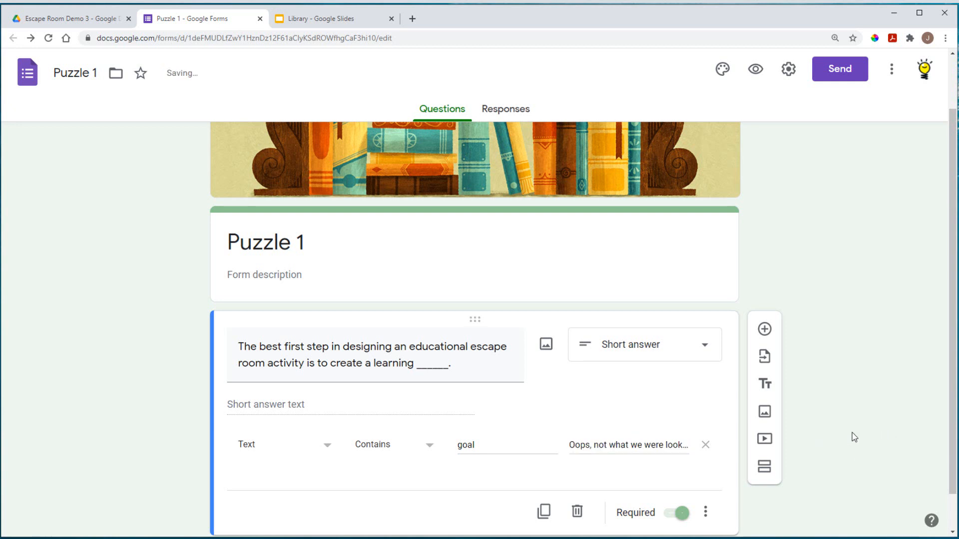
scroll(831, 443, "up", 2)
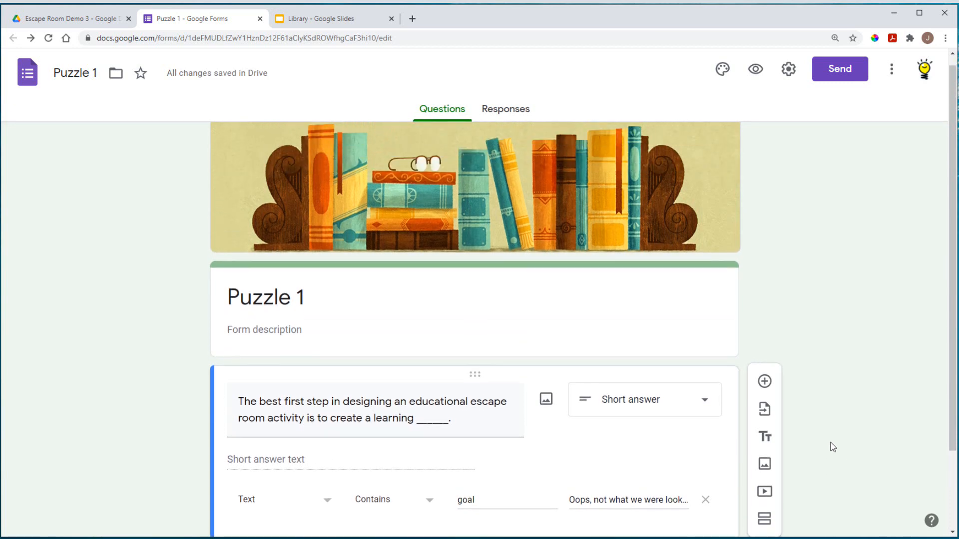
left_click(787, 74)
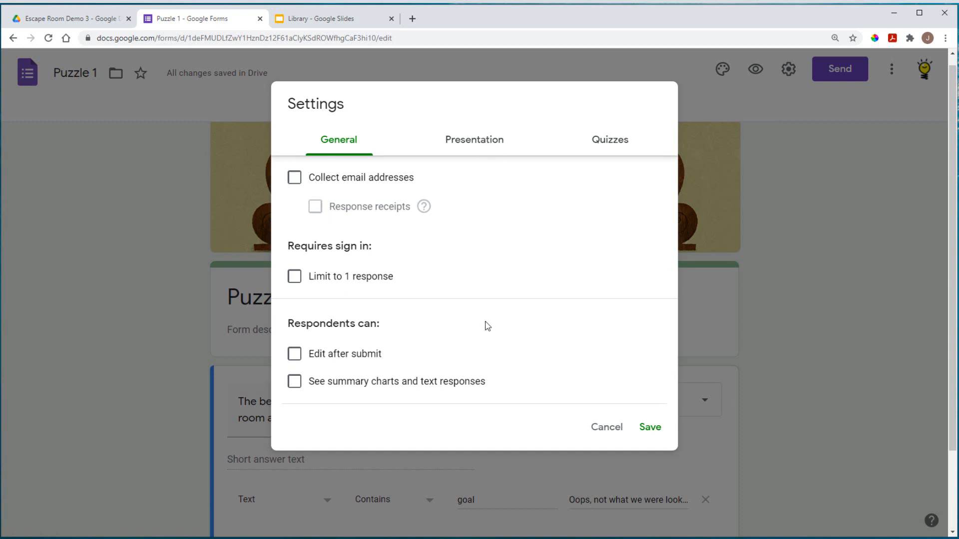
left_click(472, 142)
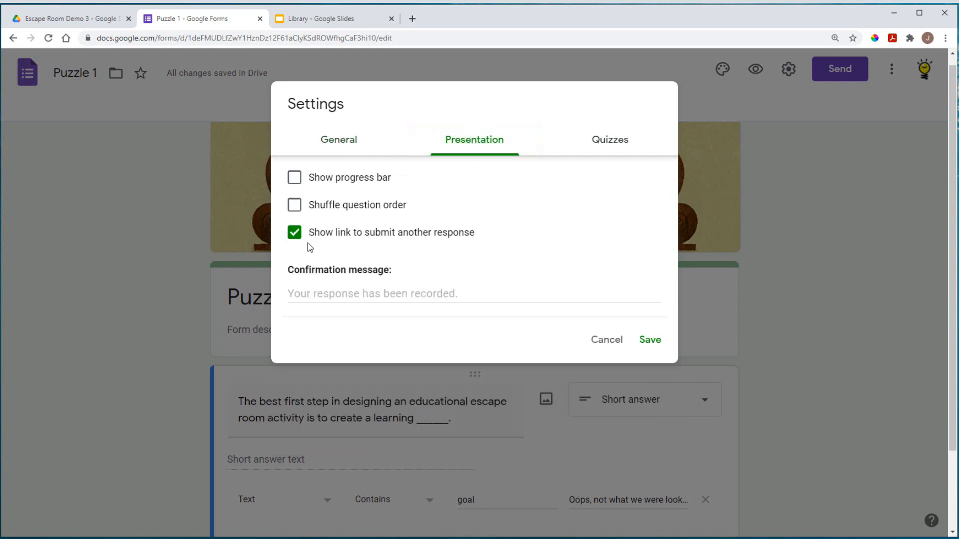
left_click(294, 234)
left_click(334, 296)
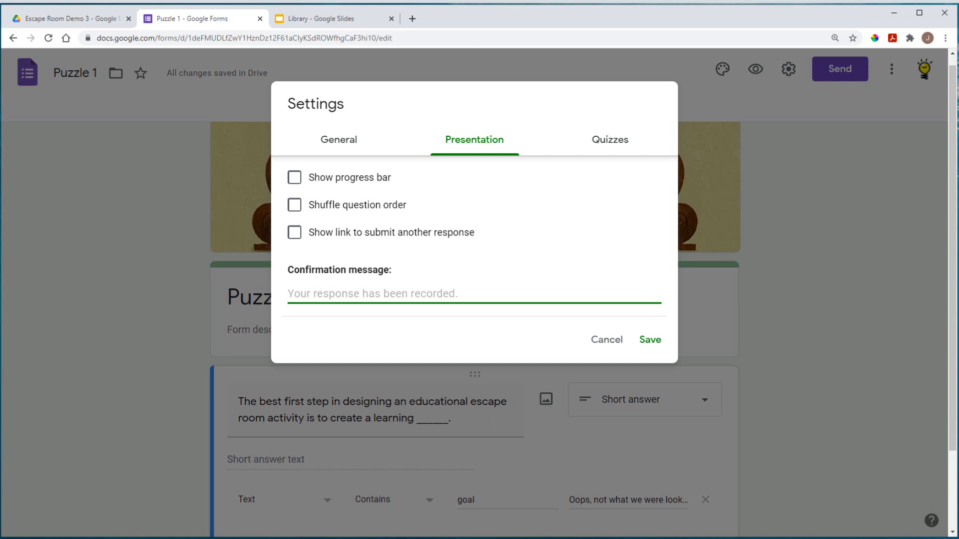
left_click(594, 525)
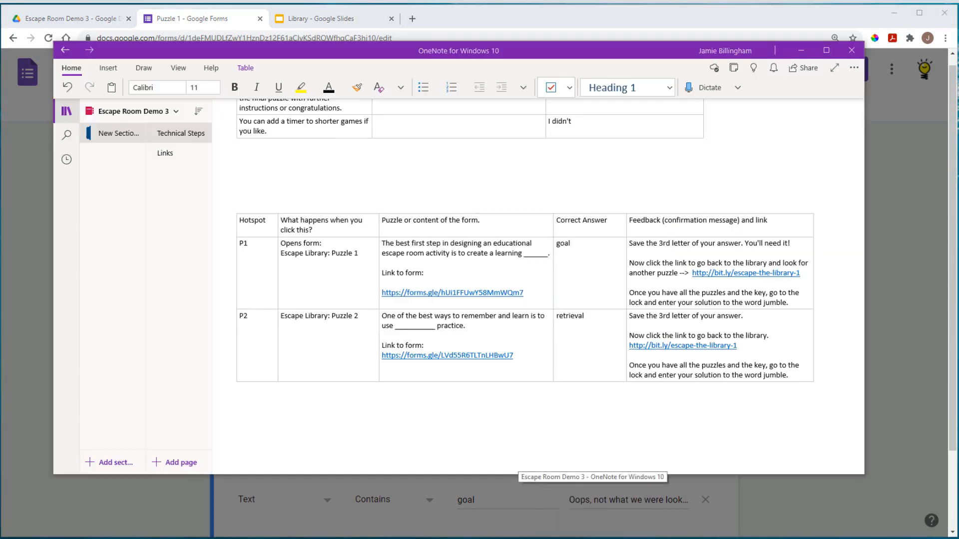
Step: Copy P1's three-line feedback message from the OneNote table and return to the form
left_click(631, 247)
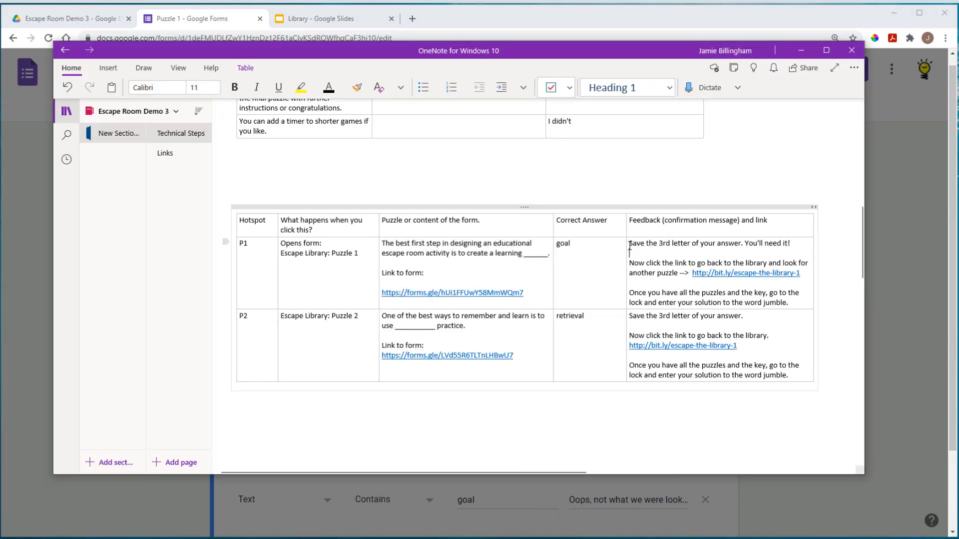
left_click_drag(630, 245, 688, 273)
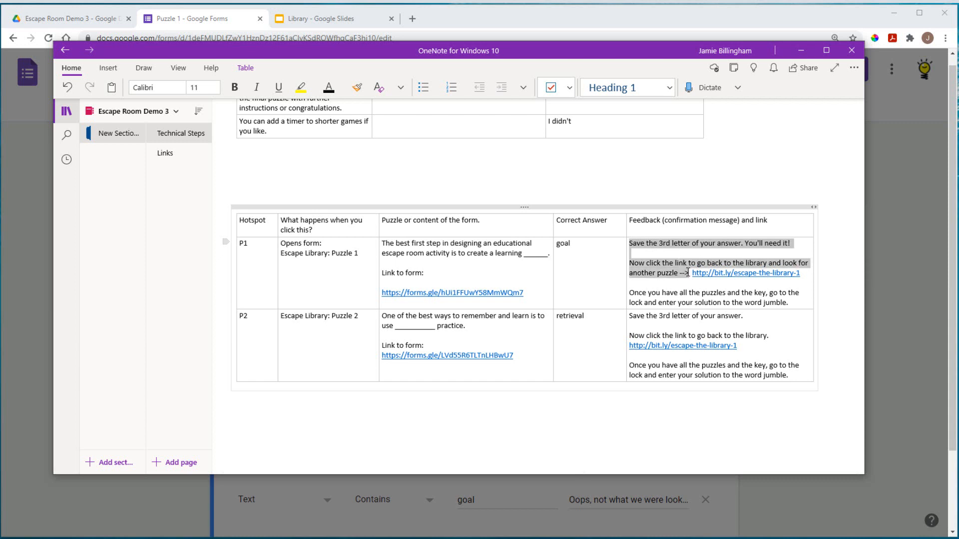
left_click_drag(706, 277, 797, 303)
right_click(659, 270)
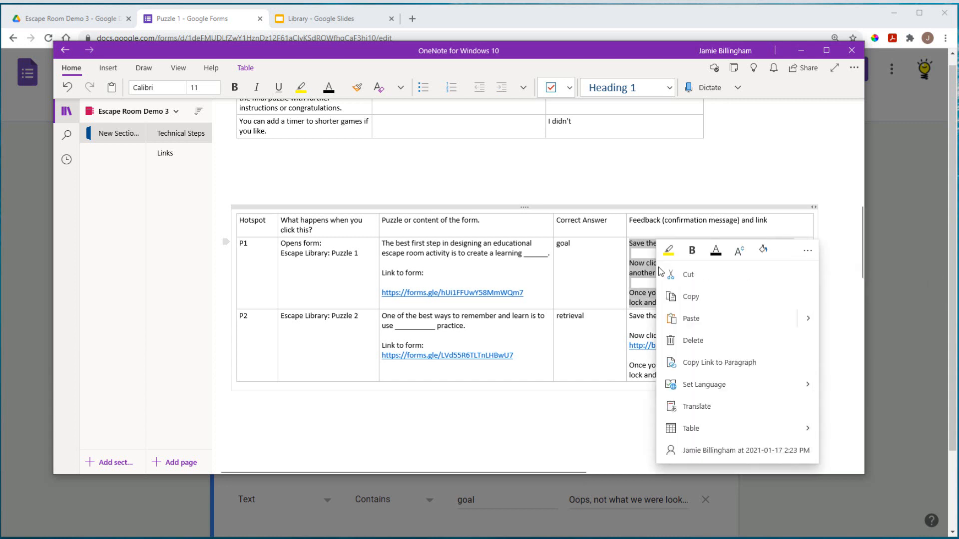
left_click(691, 297)
left_click(917, 291)
left_click(917, 291)
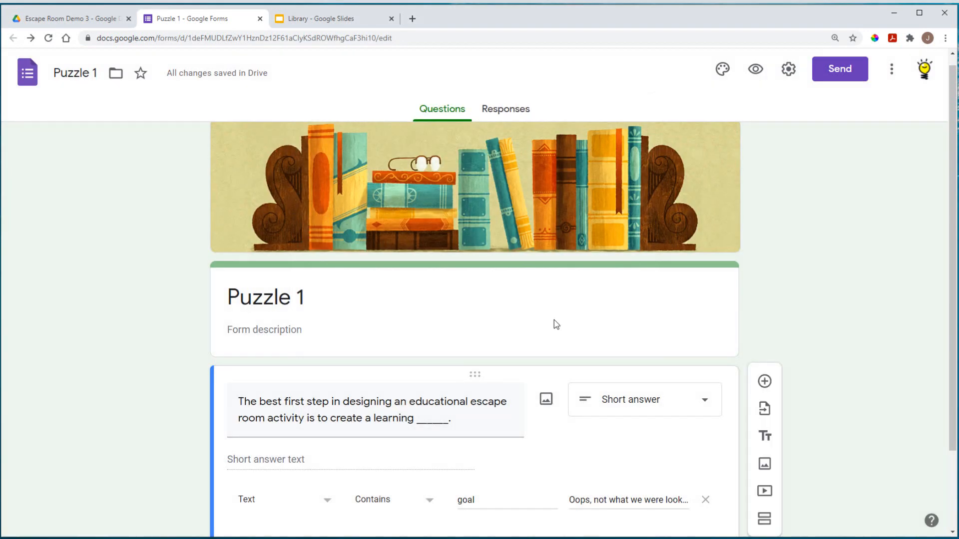
Step: Paste the copied feedback into the Presentation tab's Confirmation message
scroll(621, 465, "down", 2)
scroll(826, 318, "up", 3)
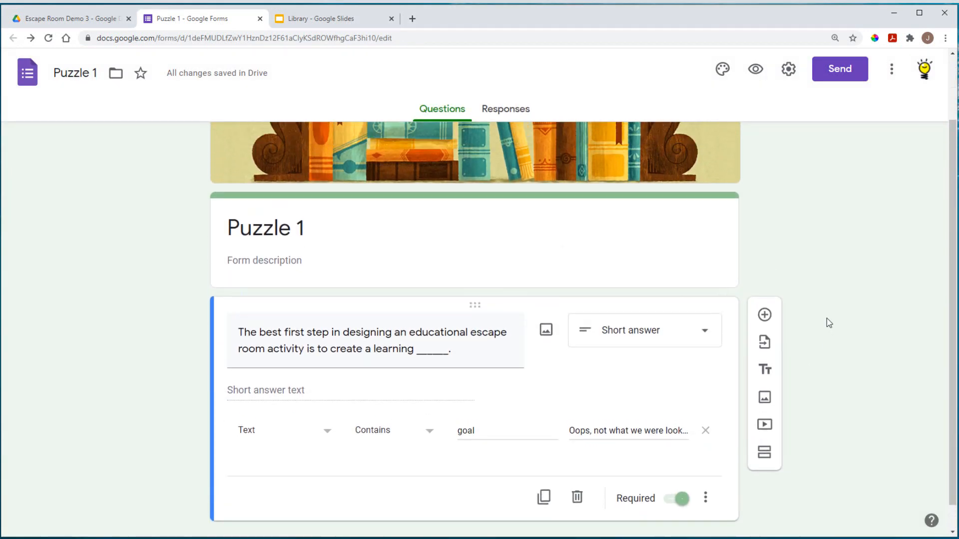
left_click(788, 69)
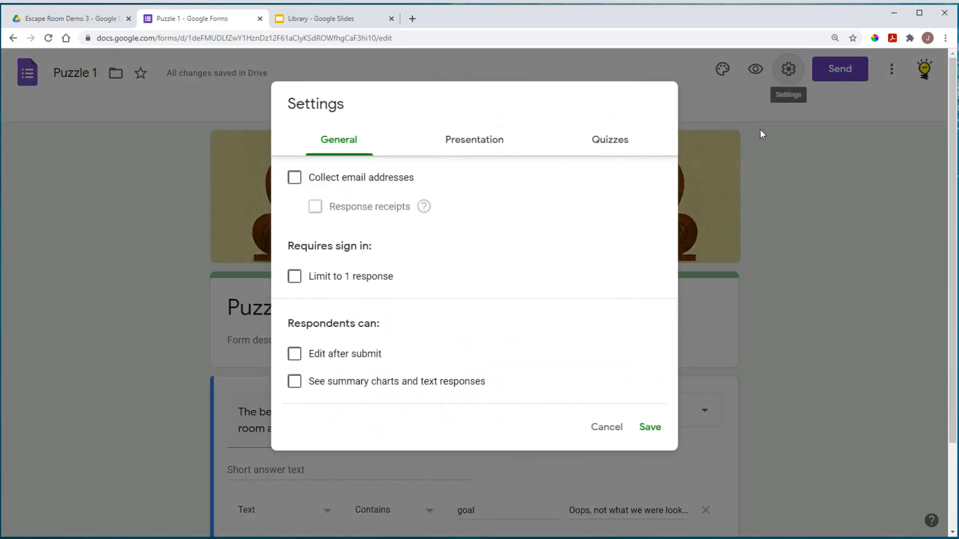
left_click(482, 141)
left_click(342, 293)
right_click(341, 293)
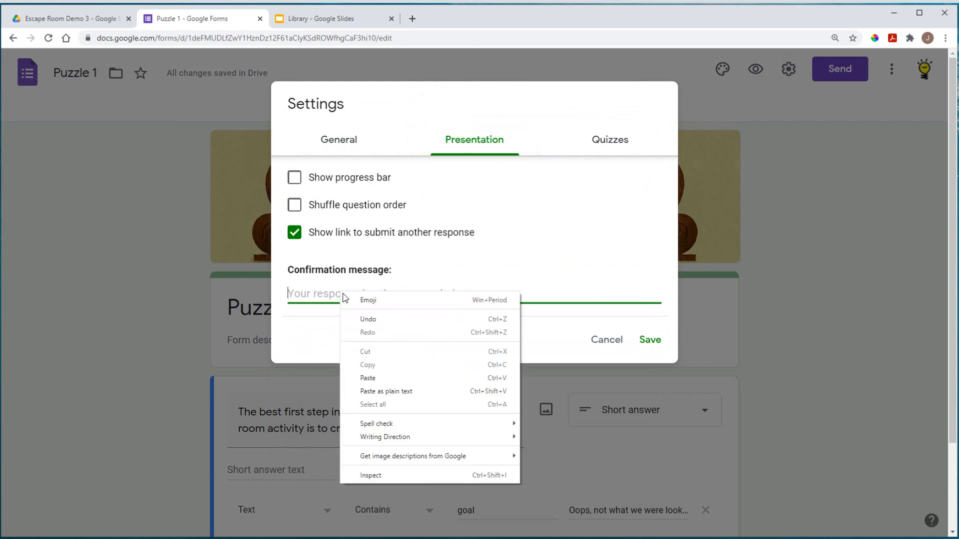
left_click(376, 380)
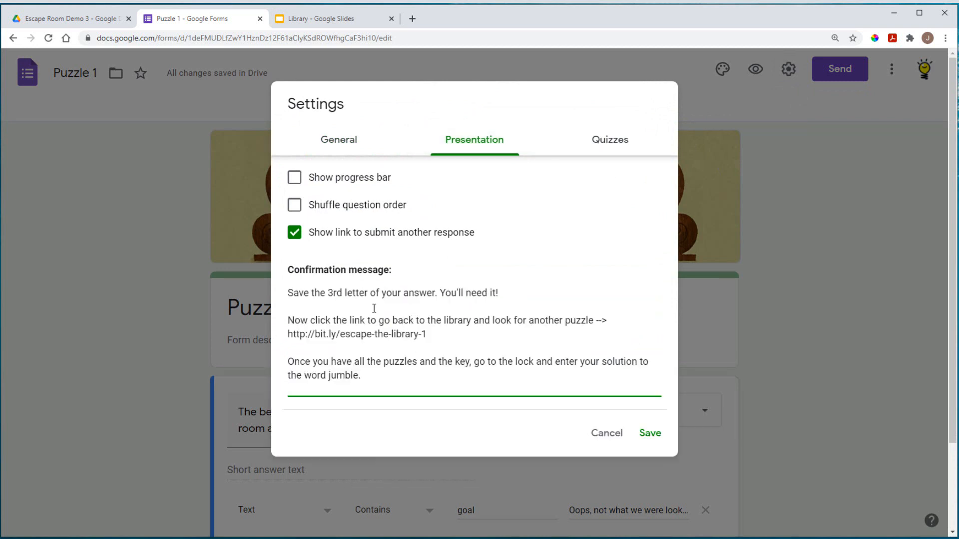
Step: Replace the bit.ly library URL in the message with 'link back here.'
left_click_drag(288, 293, 527, 294)
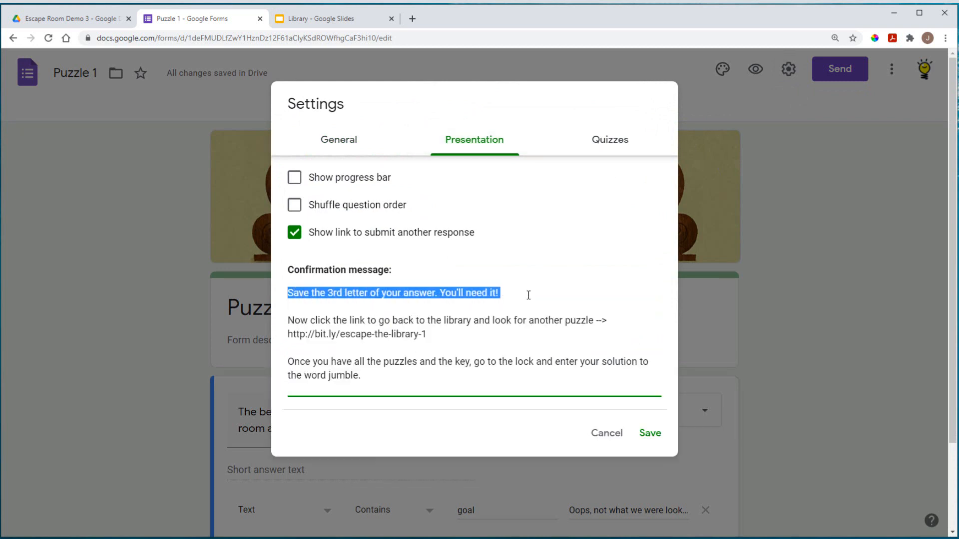
left_click(467, 333)
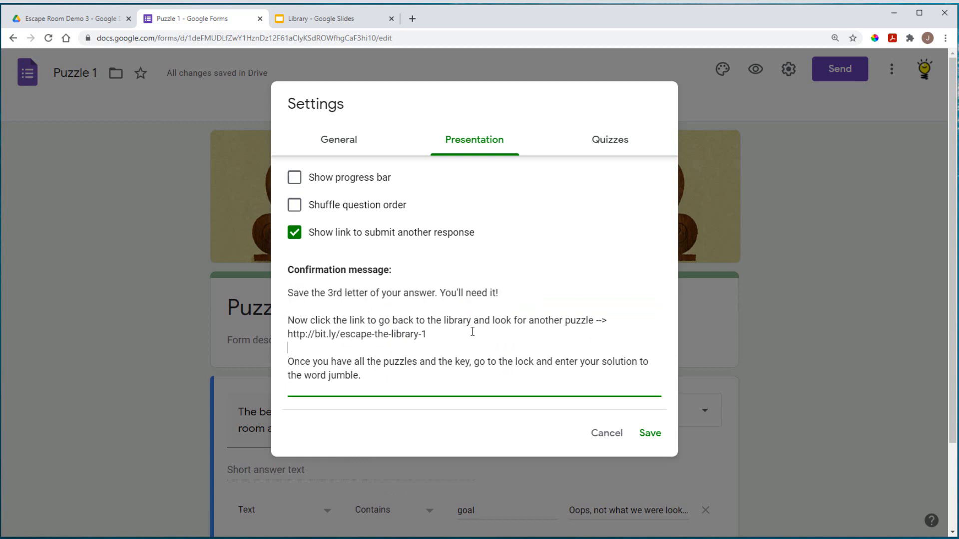
key("Down")
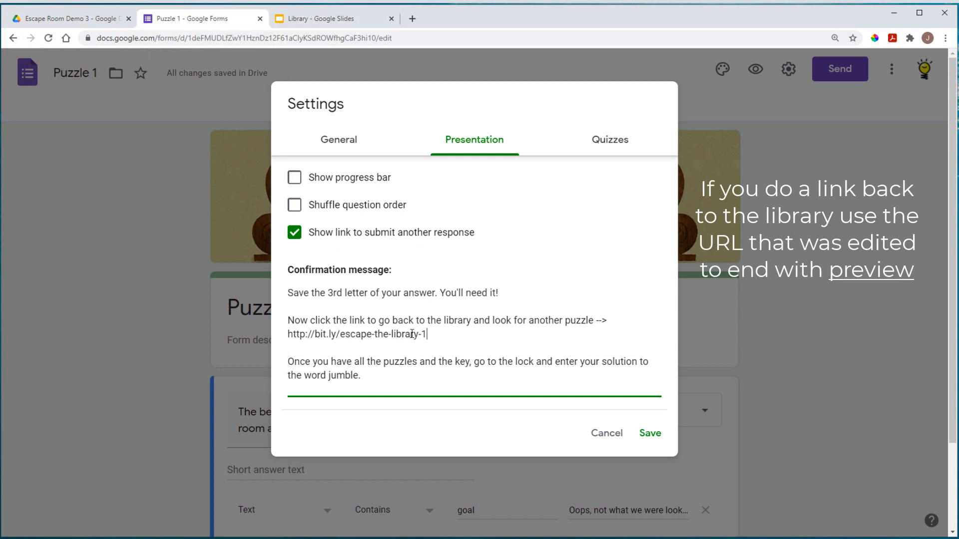
left_click_drag(428, 335, 289, 334)
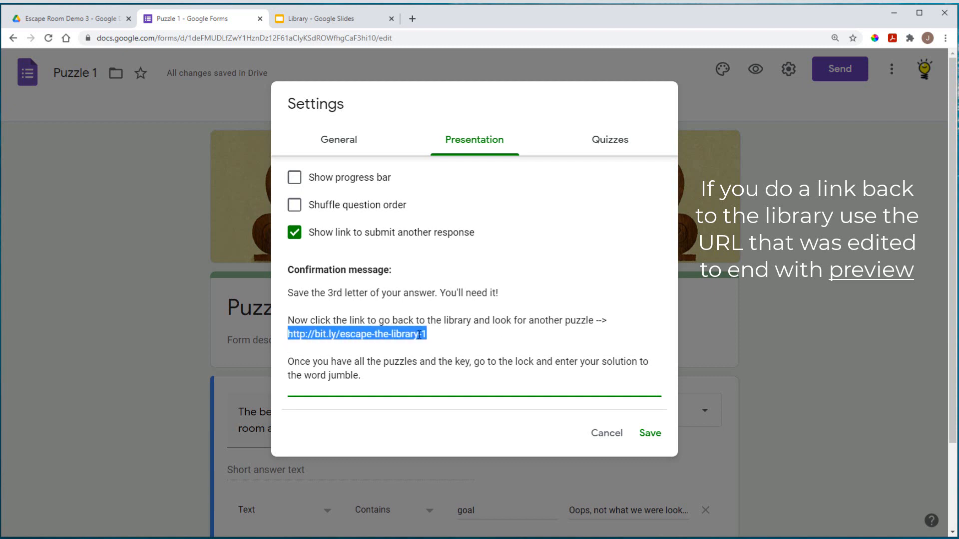
key("BackSpace")
type("link b")
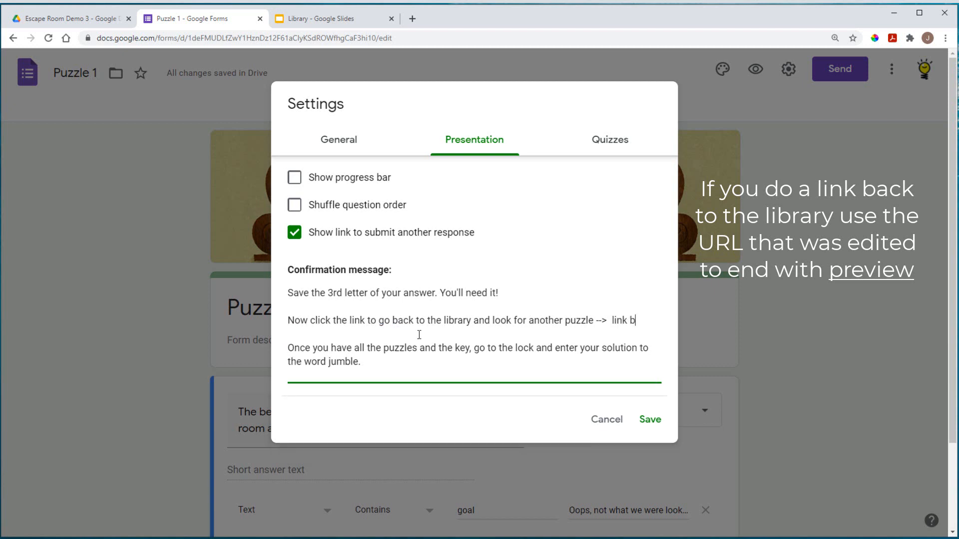
type("ack here")
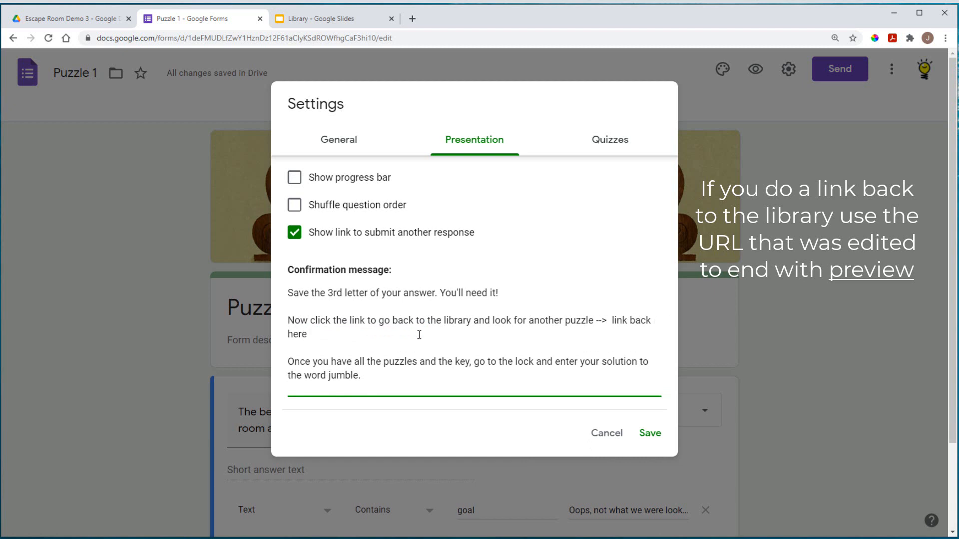
left_click(406, 377)
type(".")
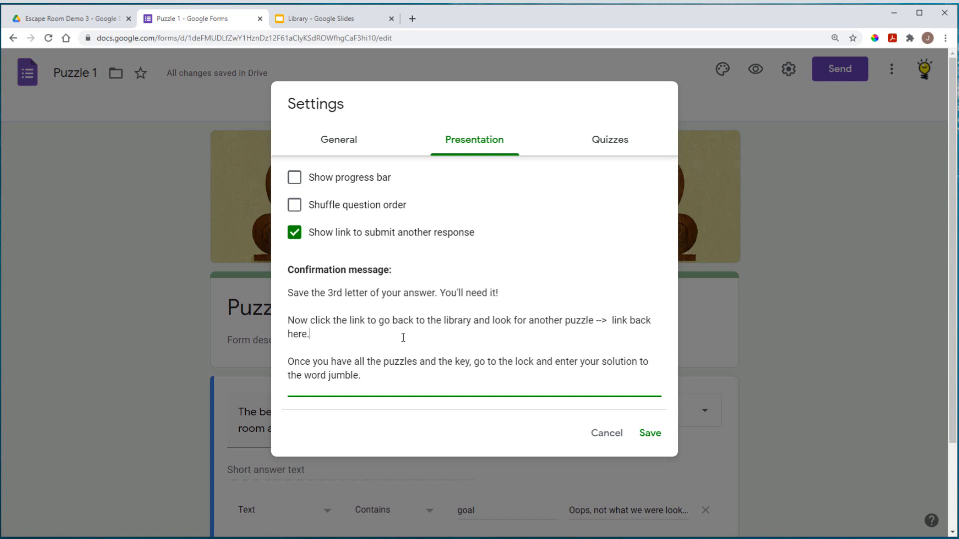
Step: Turn off the submit-another-response link and save the settings
left_click(294, 233)
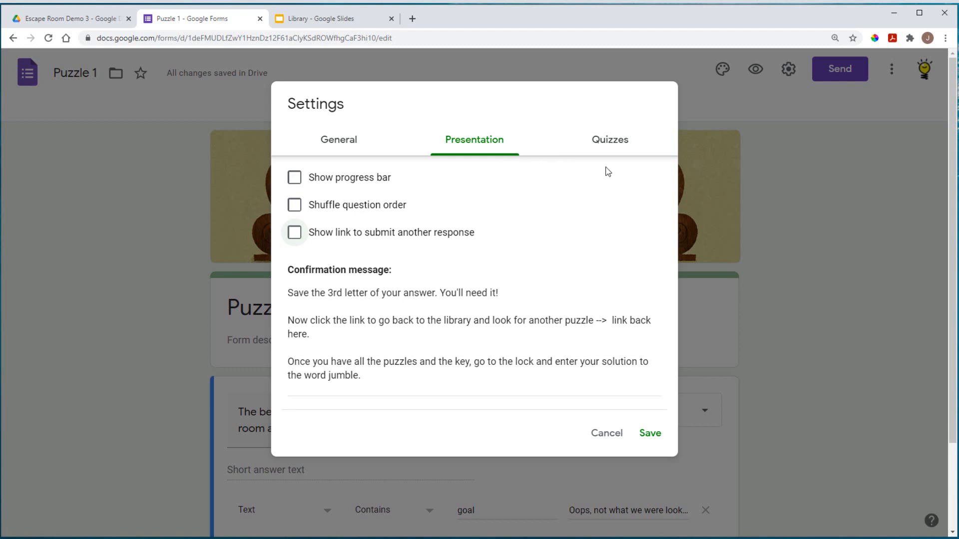
left_click(609, 141)
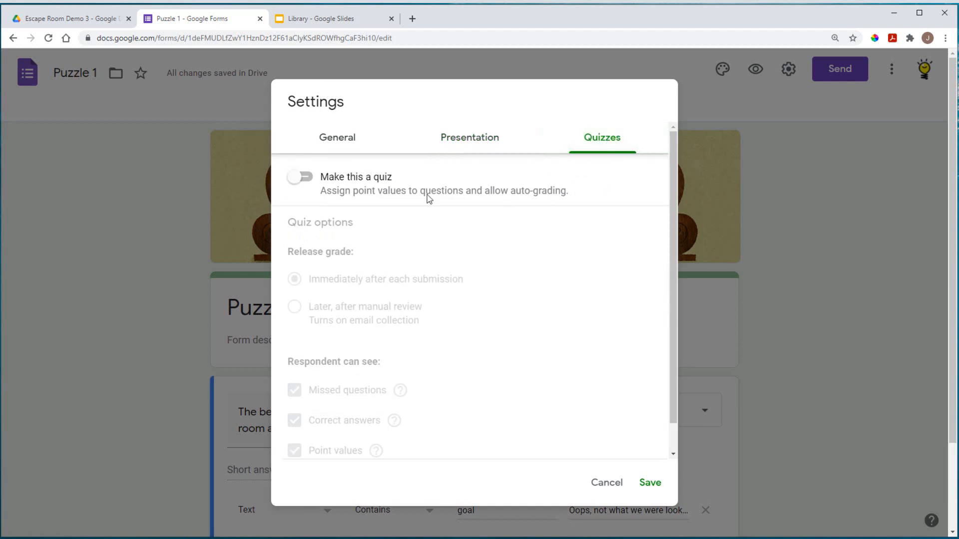
left_click(471, 141)
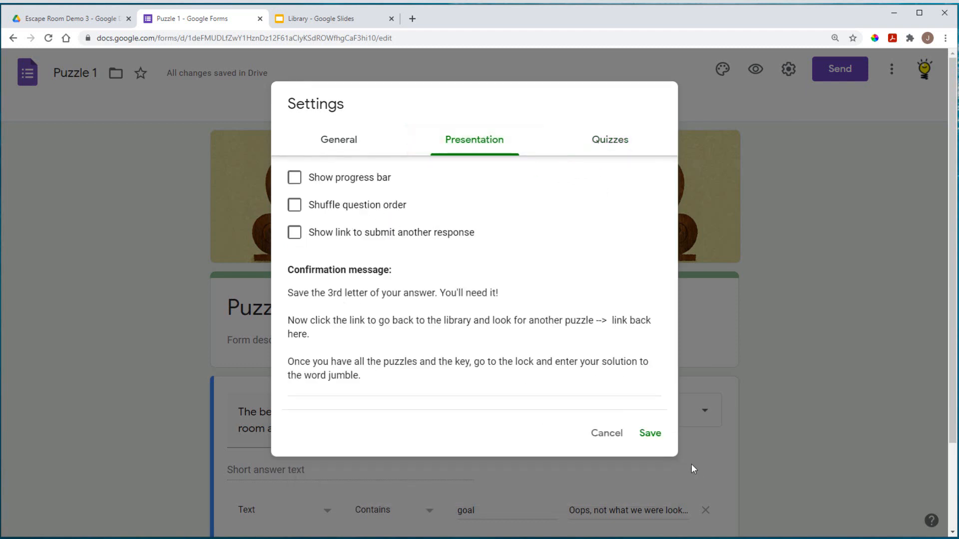
left_click(649, 434)
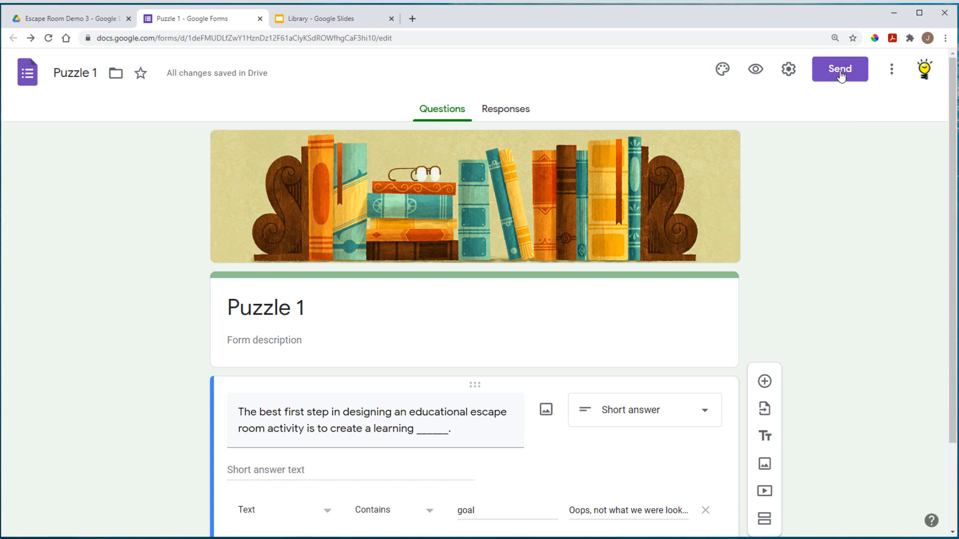
Step: Copy Puzzle 1's shortened forms.gle share link from the Send dialog
left_click(893, 73)
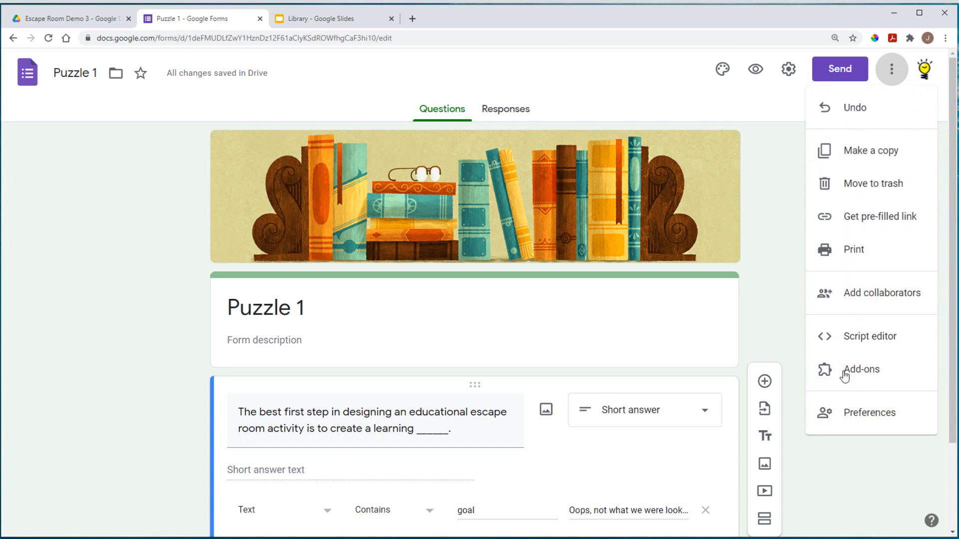
left_click(769, 304)
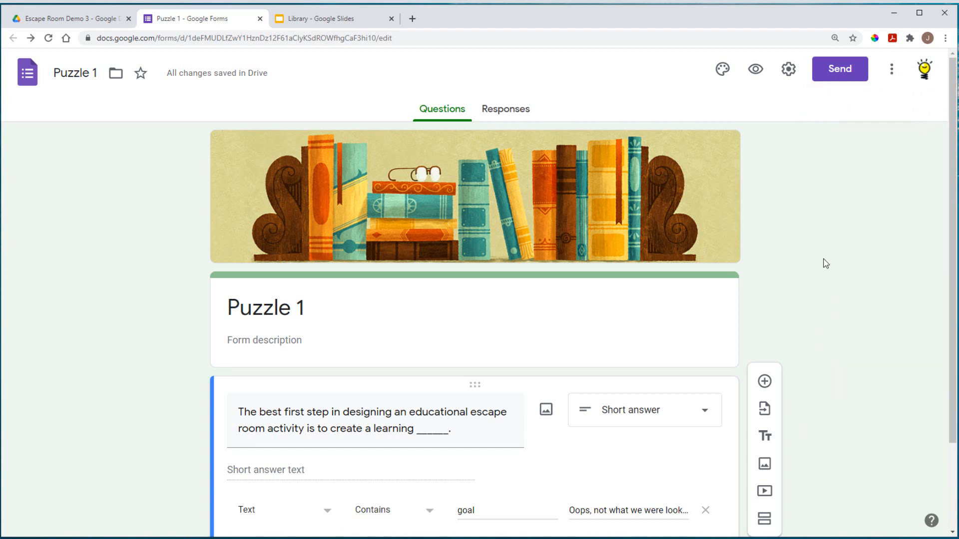
left_click(841, 74)
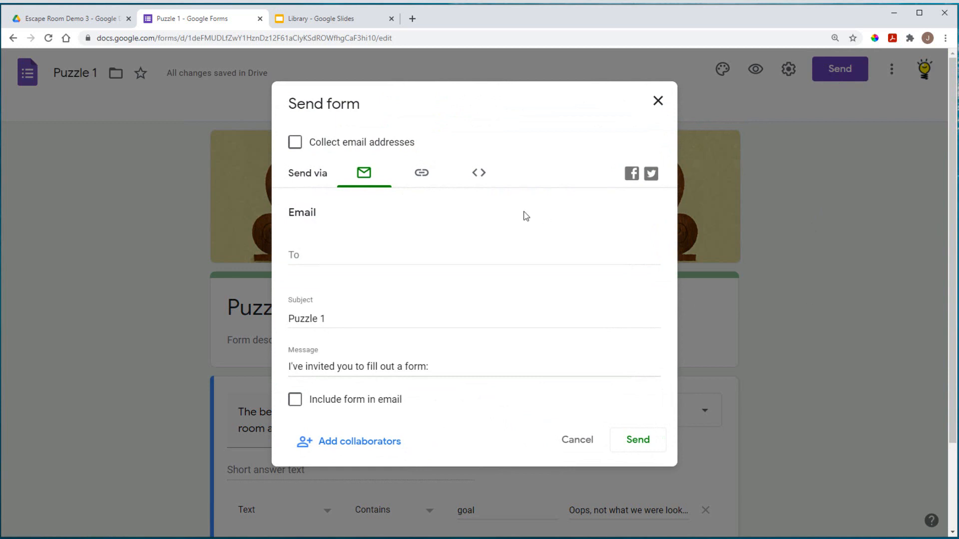
left_click(424, 177)
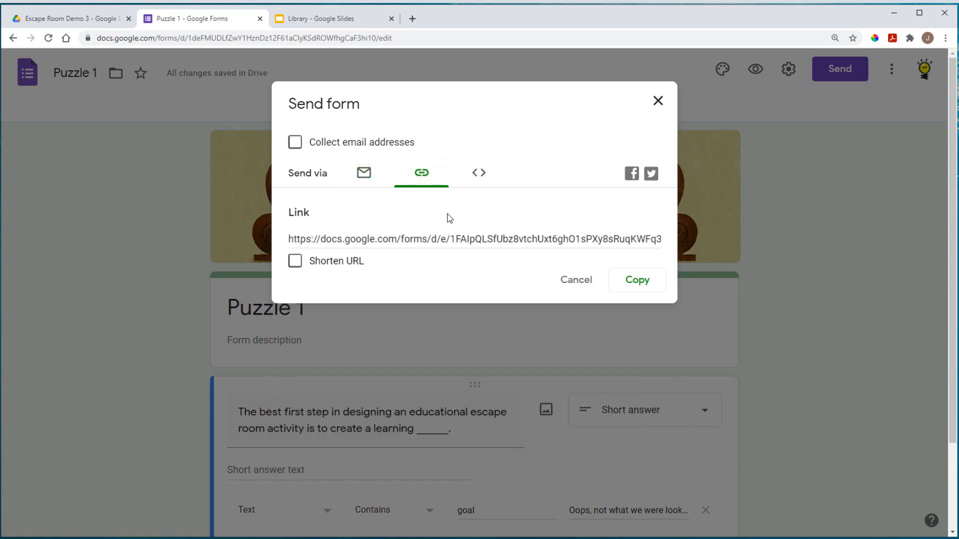
left_click(295, 262)
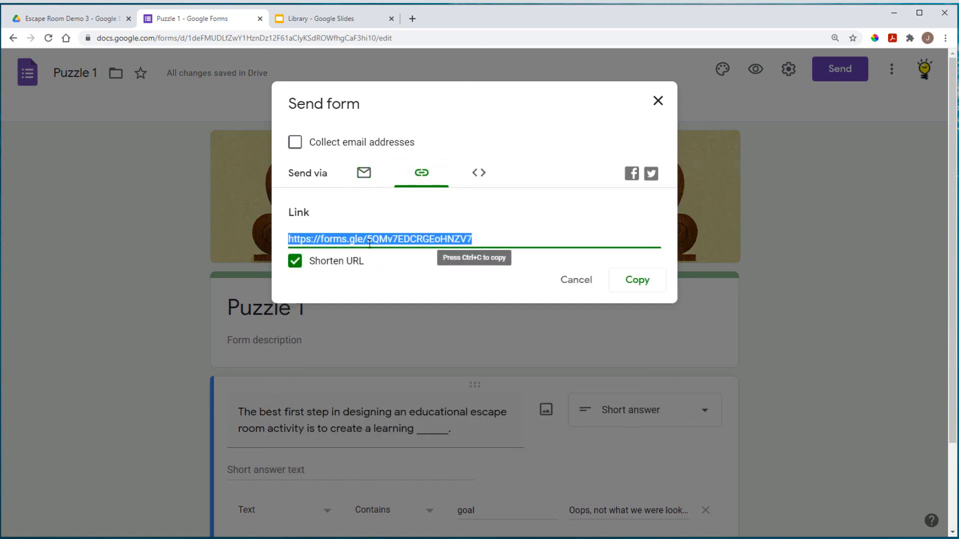
left_click(639, 281)
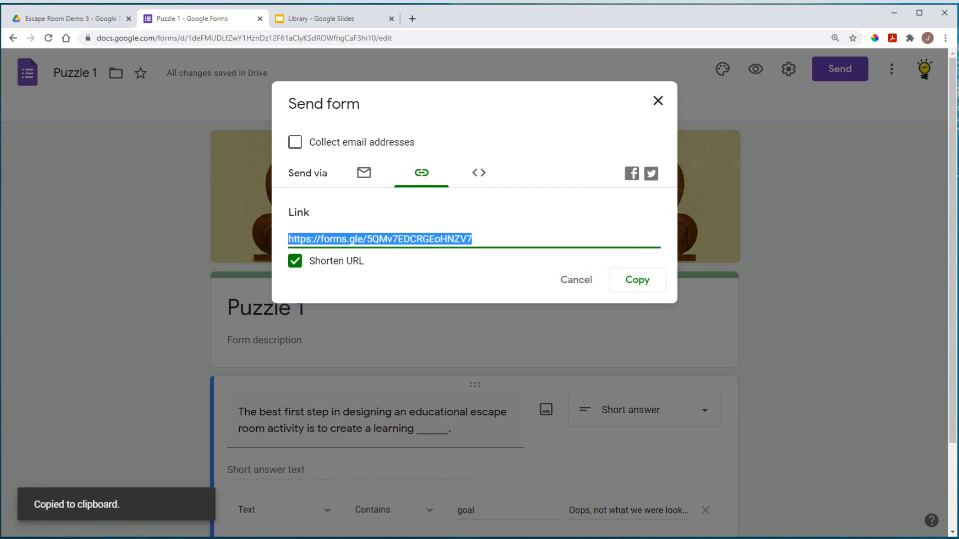
key("alt+Tab")
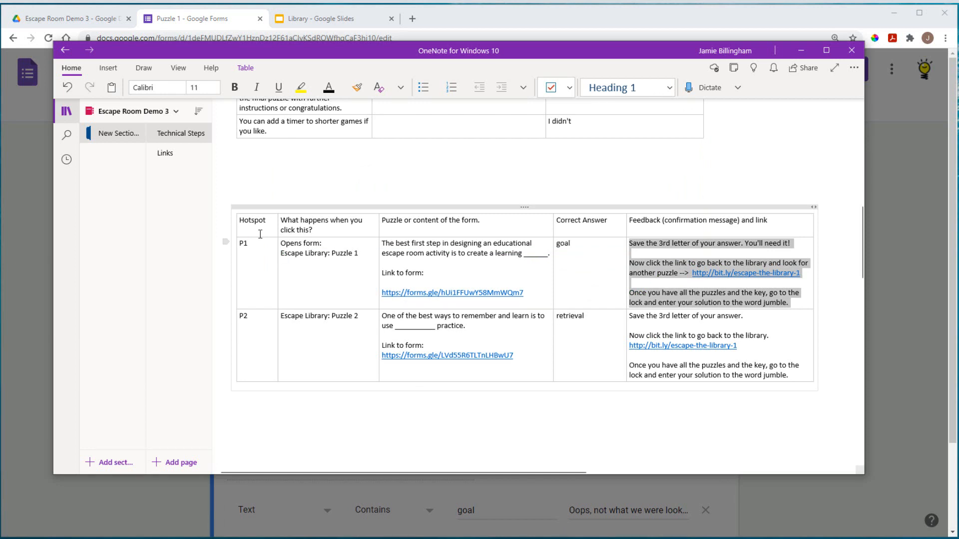
Step: Add 'Puzzle 1 link to form -' with the pasted short link on OneNote's Links page
left_click(183, 155)
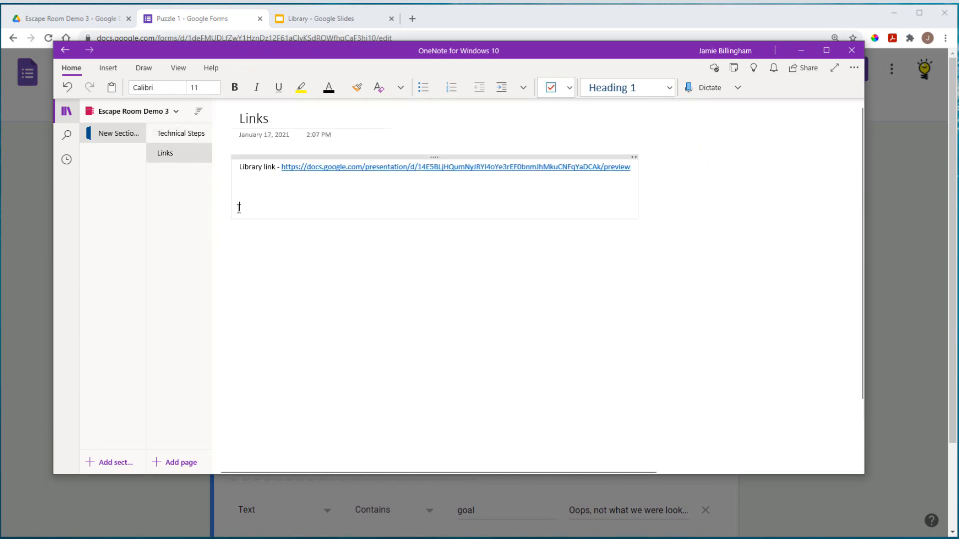
type("Puzzle 1 link to for")
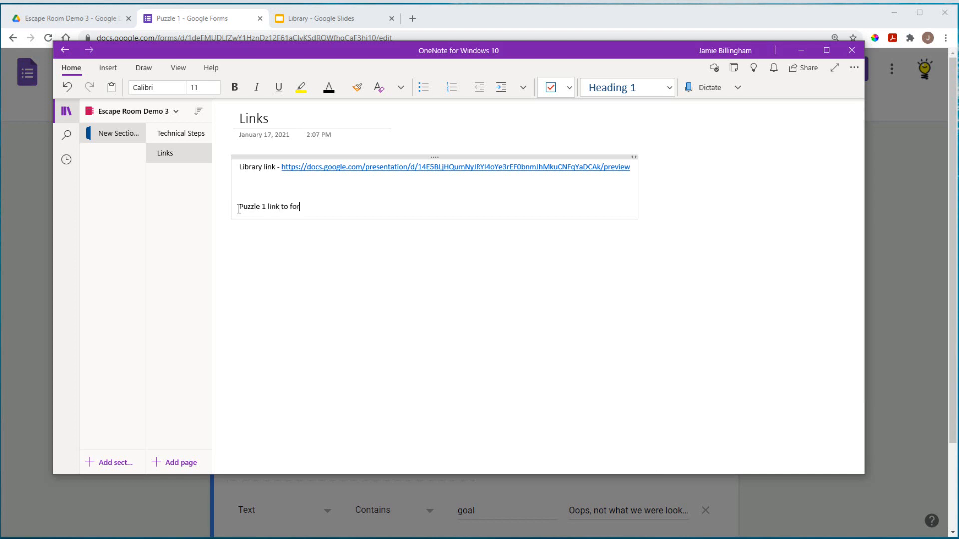
type("m -")
key("ctrl+v")
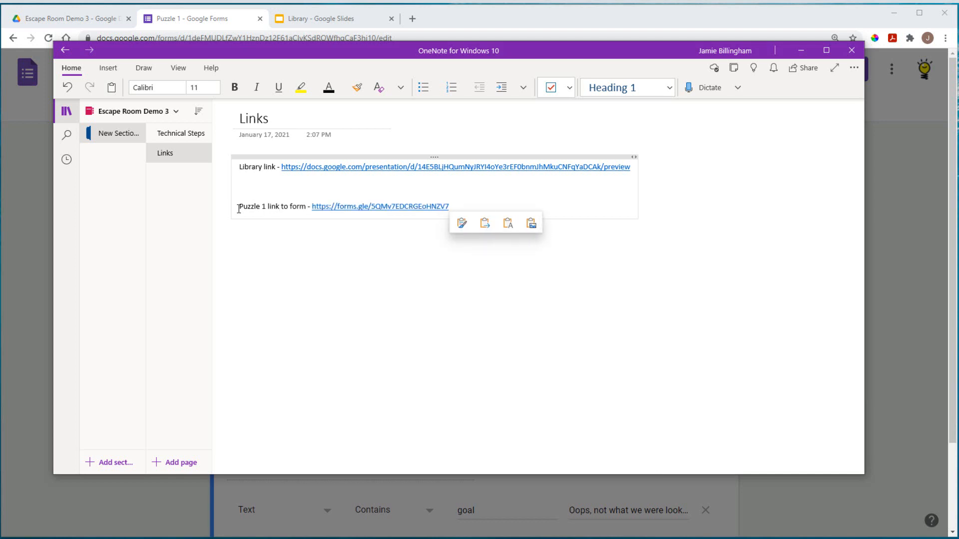
Step: Minimize OneNote, recopy the short link and close the Send form dialog
left_click(801, 50)
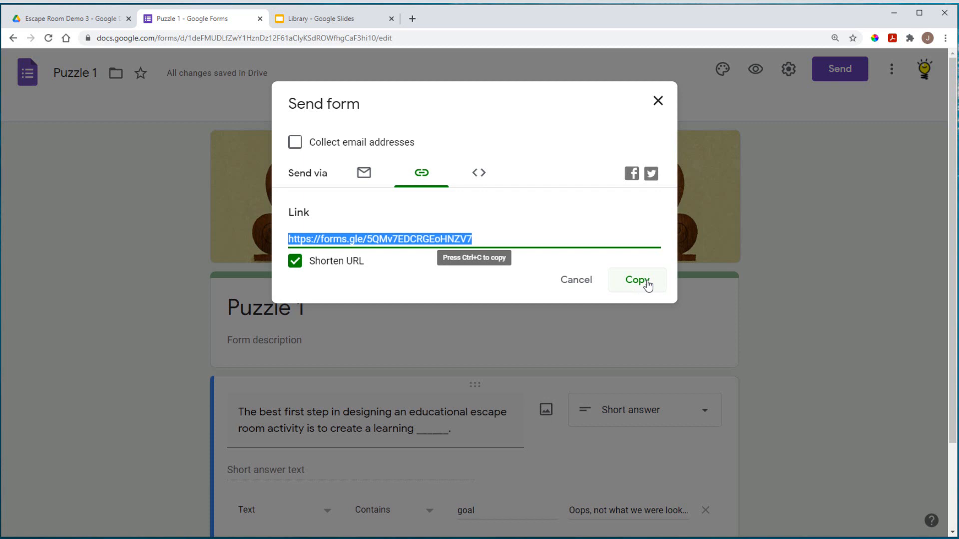
left_click(647, 282)
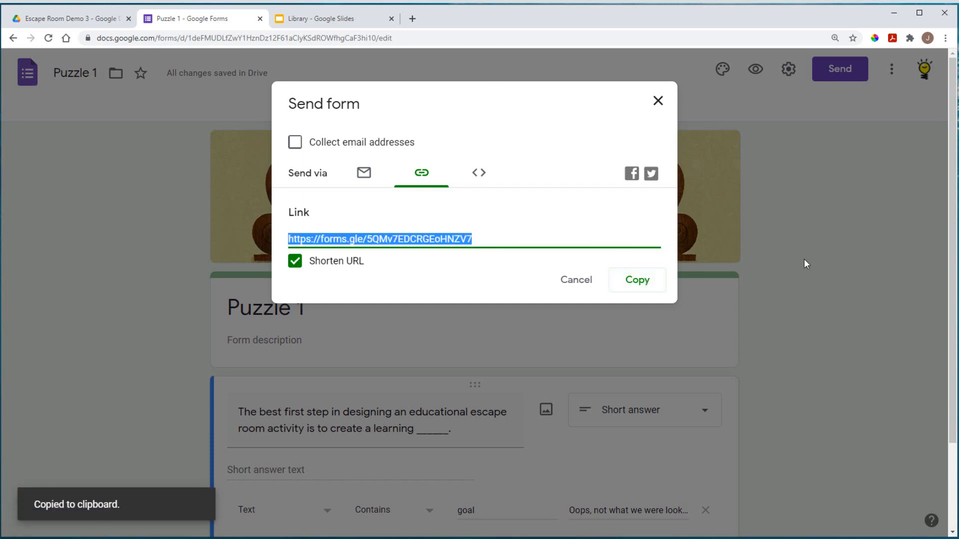
left_click(659, 101)
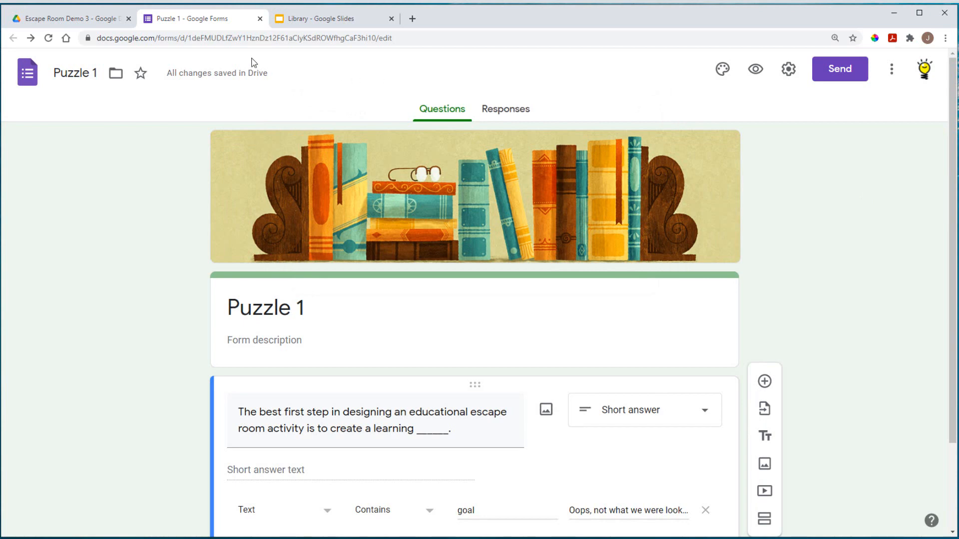
Step: Link the white desk rectangle on the Library slide to the pasted Puzzle 1 forms.gle URL
left_click(322, 19)
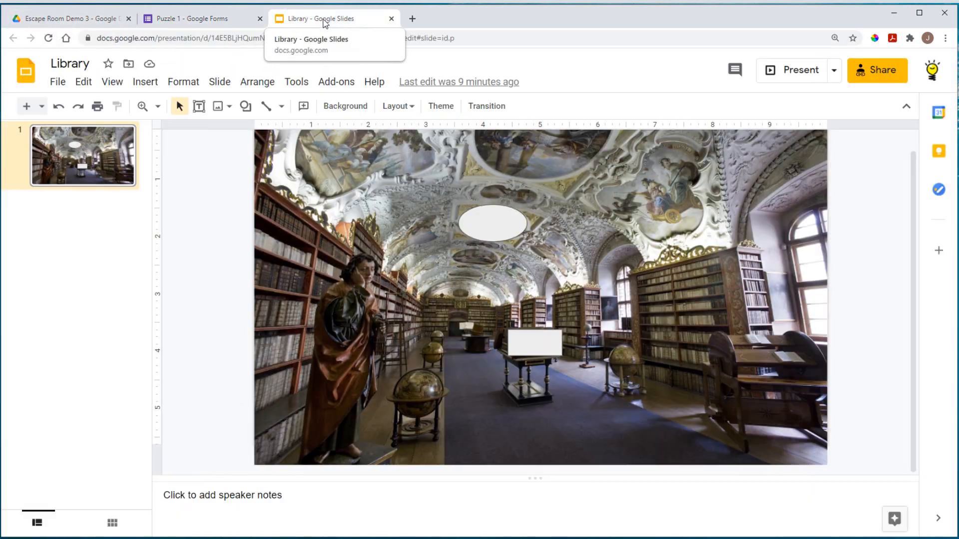
left_click(538, 345)
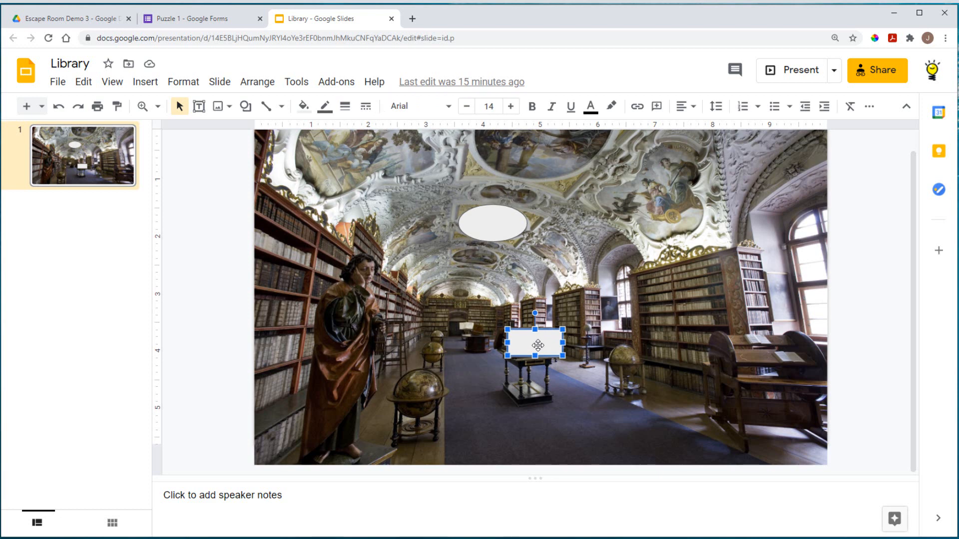
right_click(538, 346)
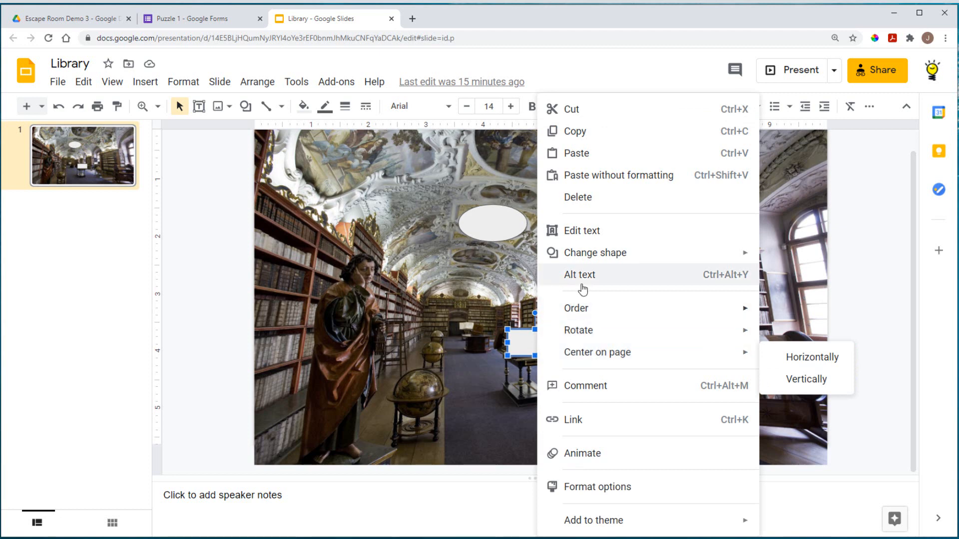
left_click(574, 422)
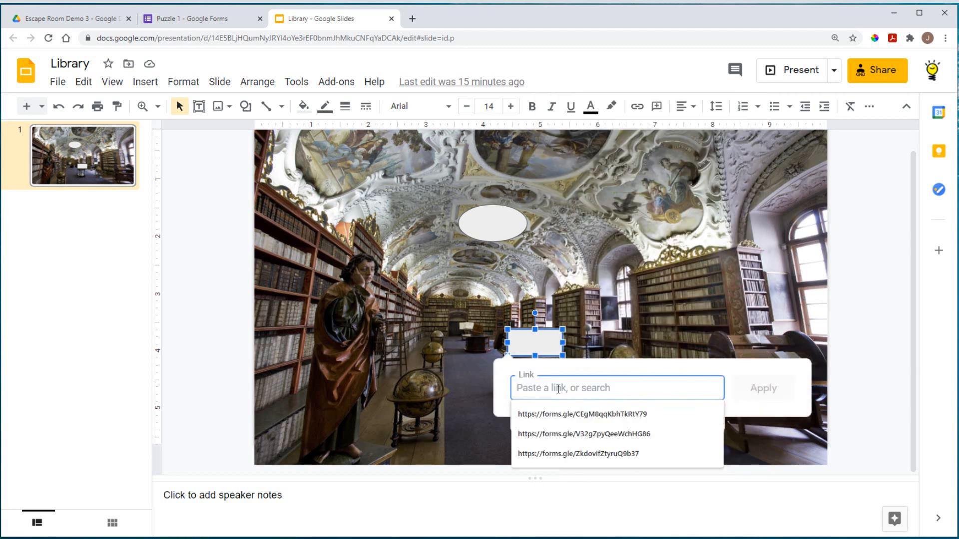
right_click(602, 387)
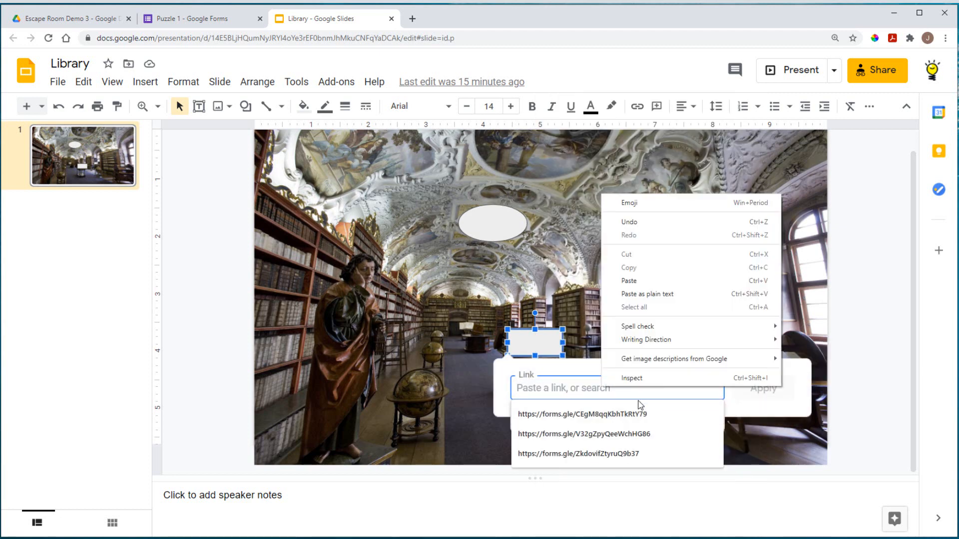
left_click(643, 282)
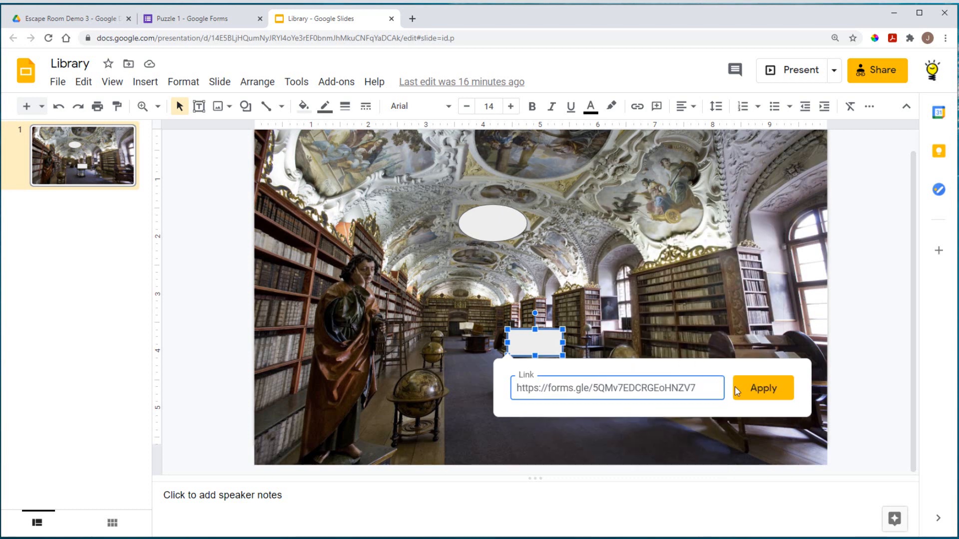
left_click(761, 389)
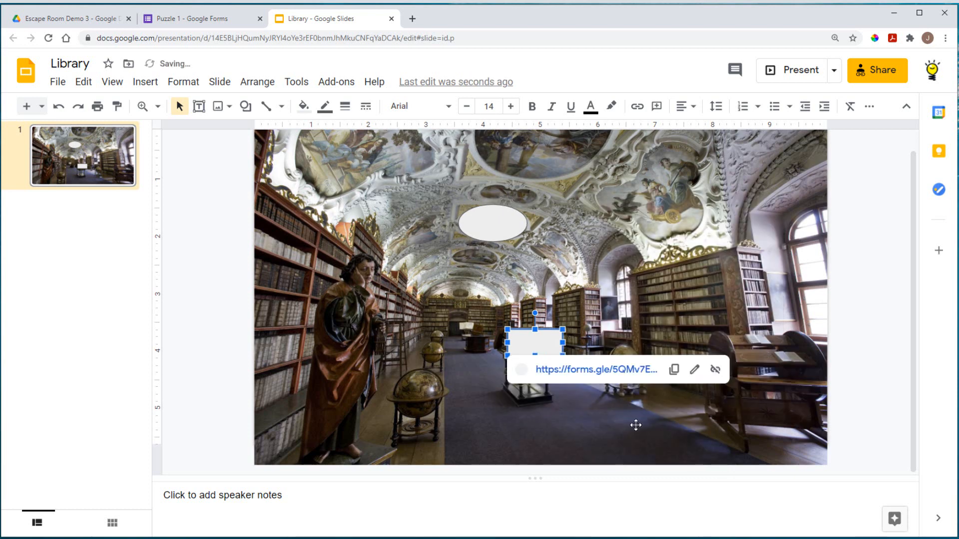
left_click(580, 425)
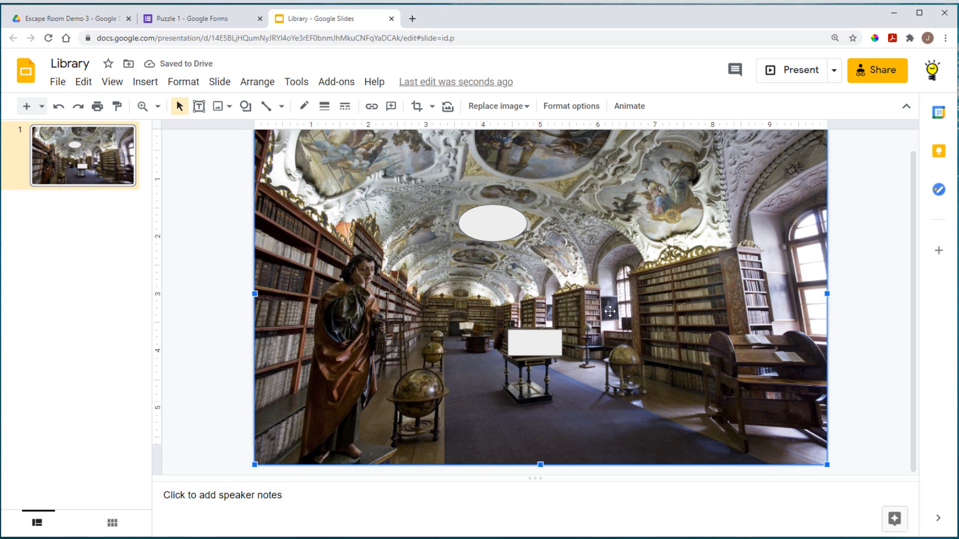
Step: Make a copy of the Puzzle 1 form named 'Puzzle 2', shared with the same people
left_click(186, 26)
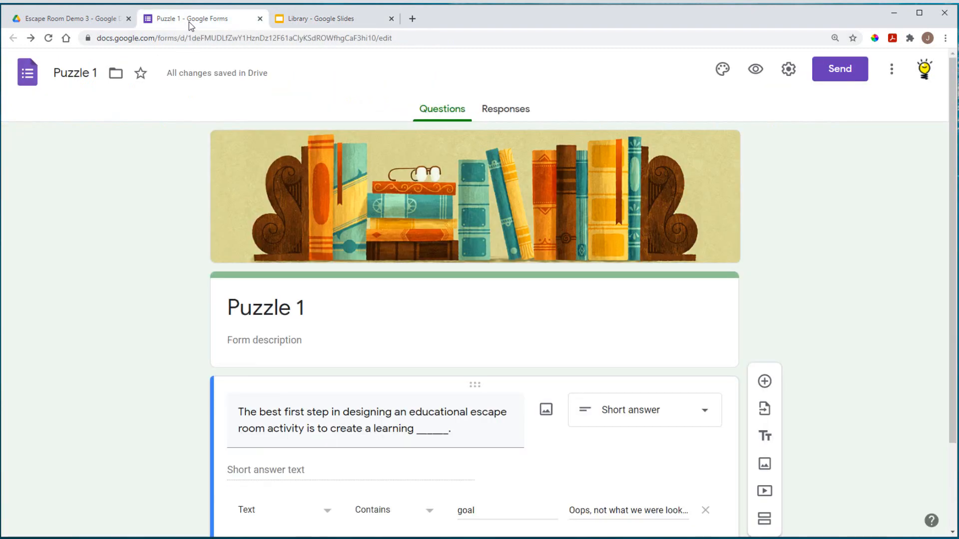
scroll(859, 389, "down", 3)
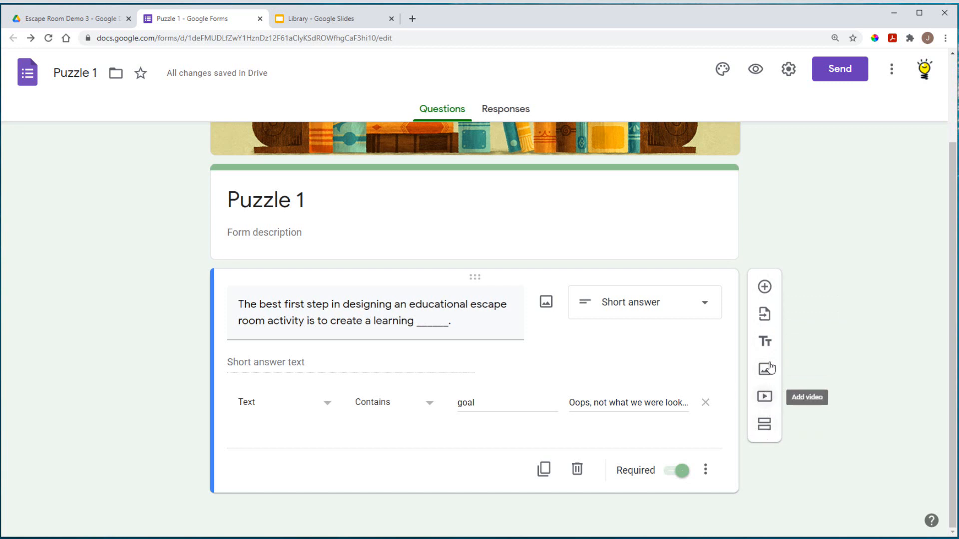
left_click(892, 70)
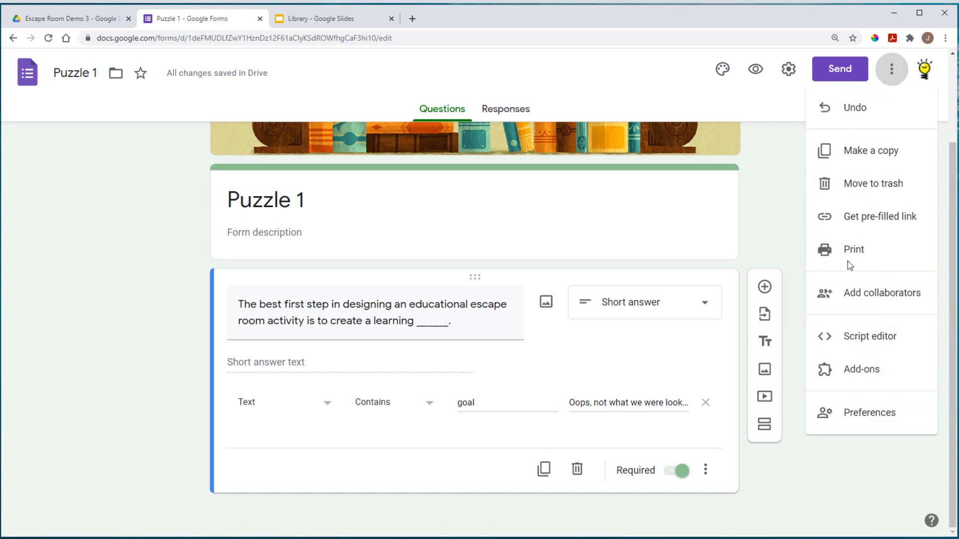
left_click(855, 155)
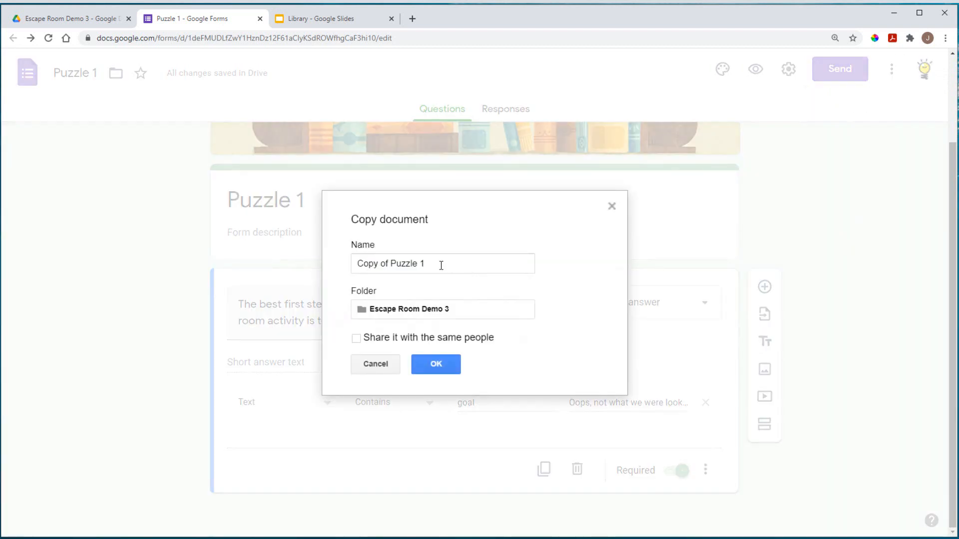
left_click(441, 265)
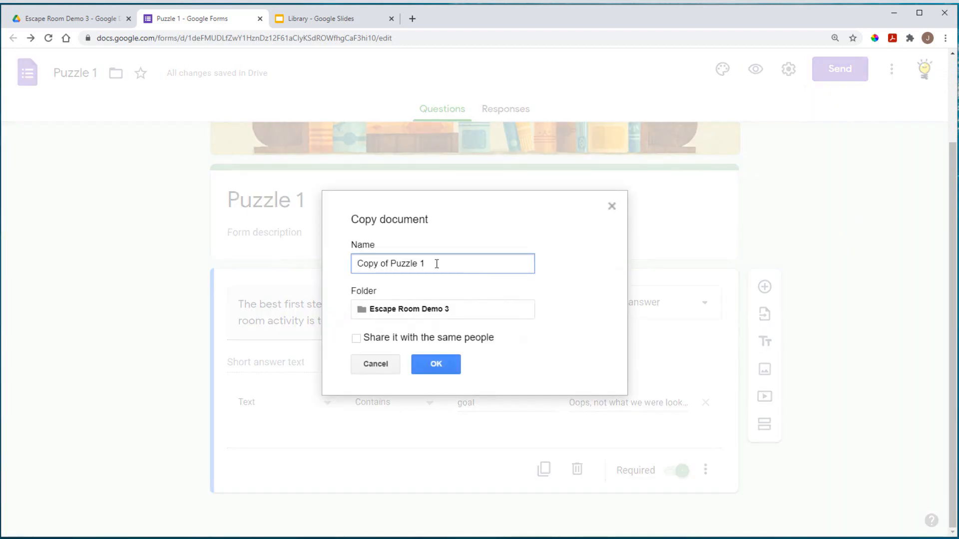
left_click_drag(438, 264, 345, 267)
type("Puzzle 2")
left_click(358, 341)
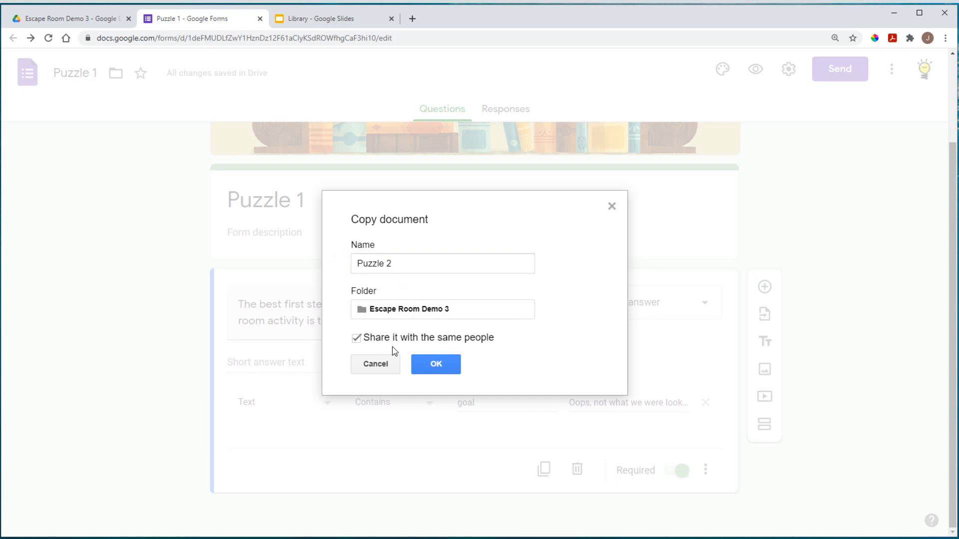
left_click(436, 365)
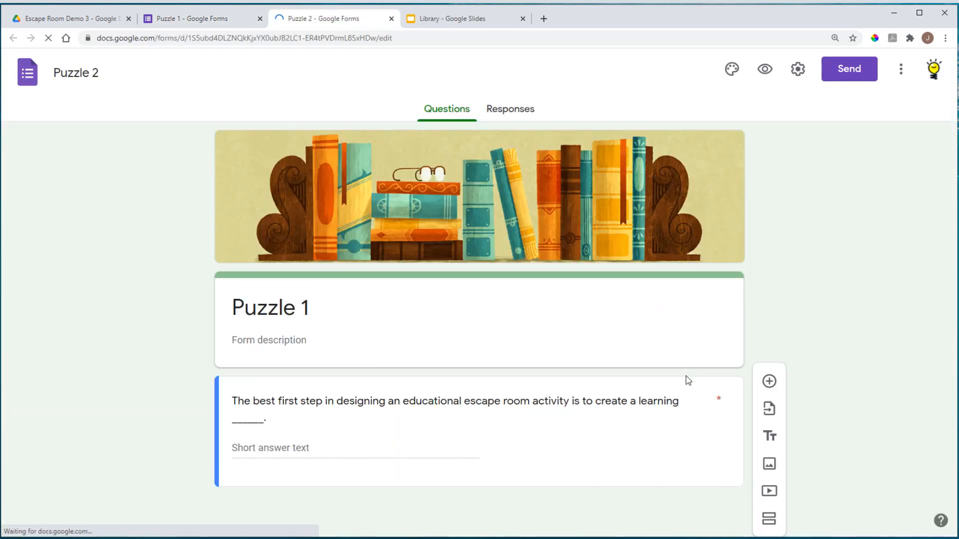
Step: Change the form heading's '1' to '2' so it reads 'Puzzle 2'
left_click(310, 307)
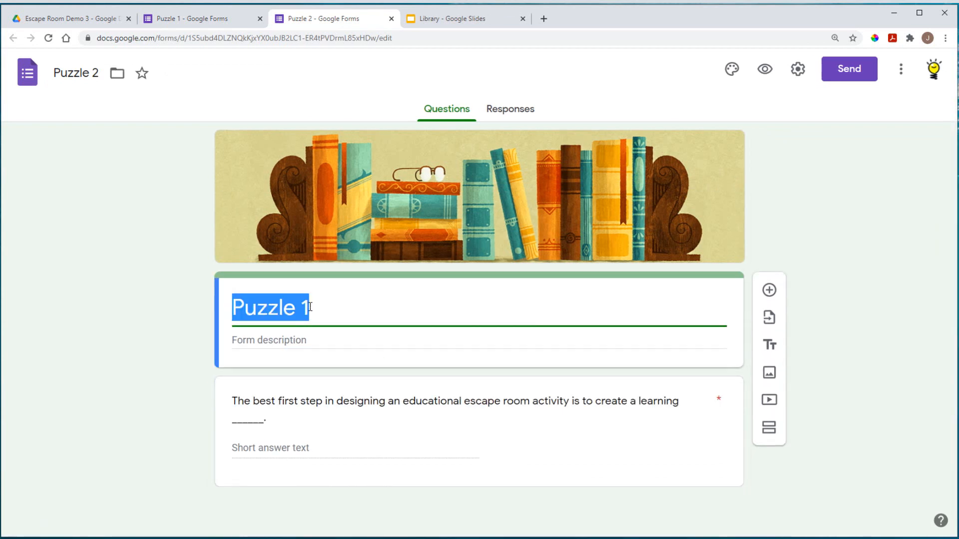
left_click(323, 308)
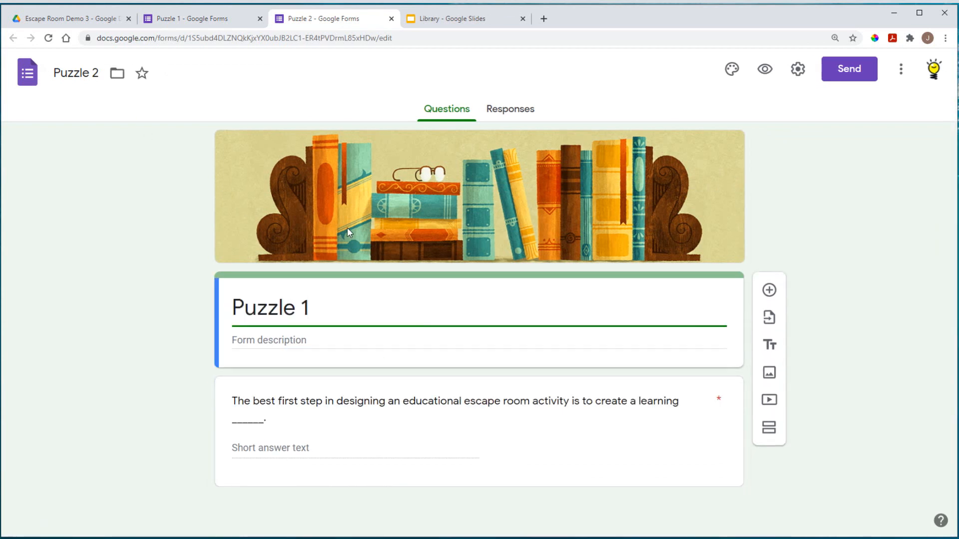
key("BackSpace")
type("2")
key("alt+Tab")
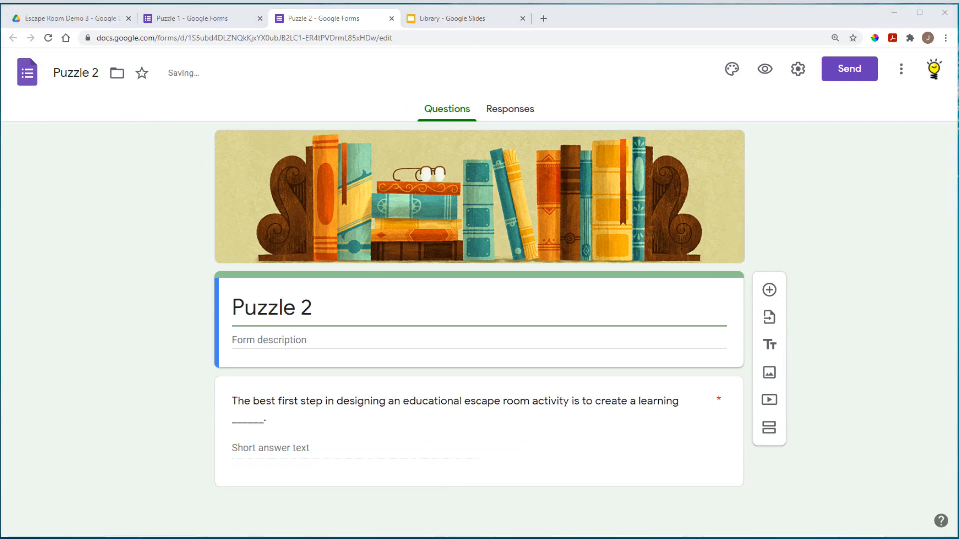
Step: Copy the P2 puzzle sentence from the Technical Steps page table in OneNote
left_click(193, 135)
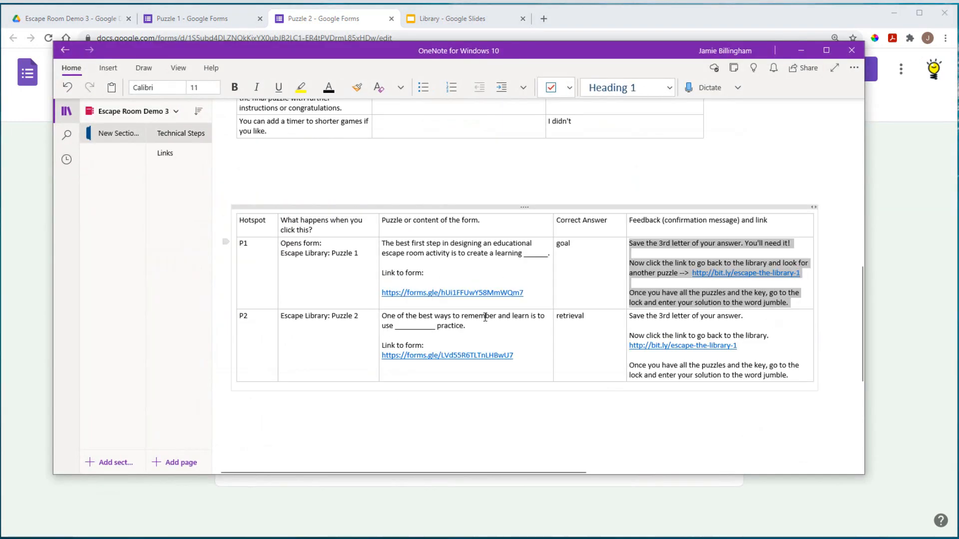
left_click_drag(382, 317, 521, 349)
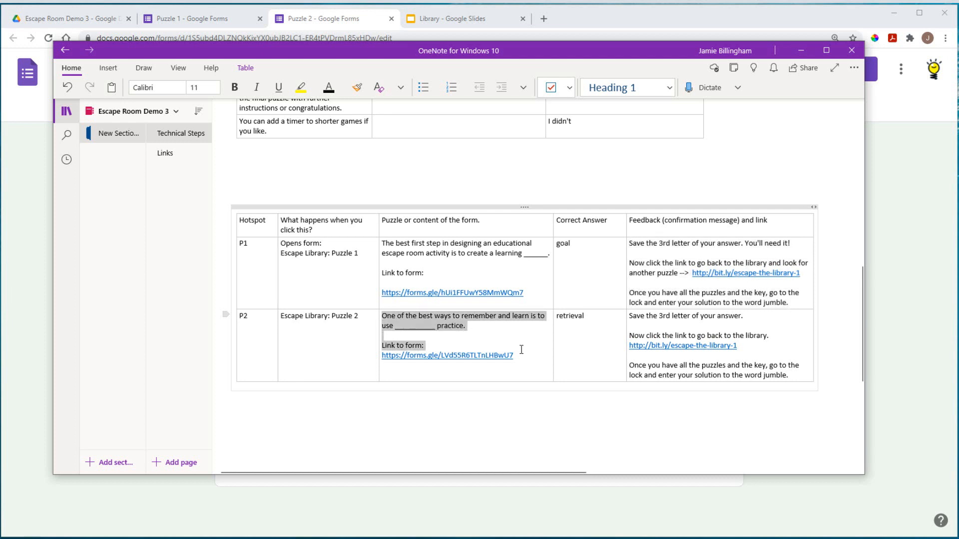
right_click(450, 331)
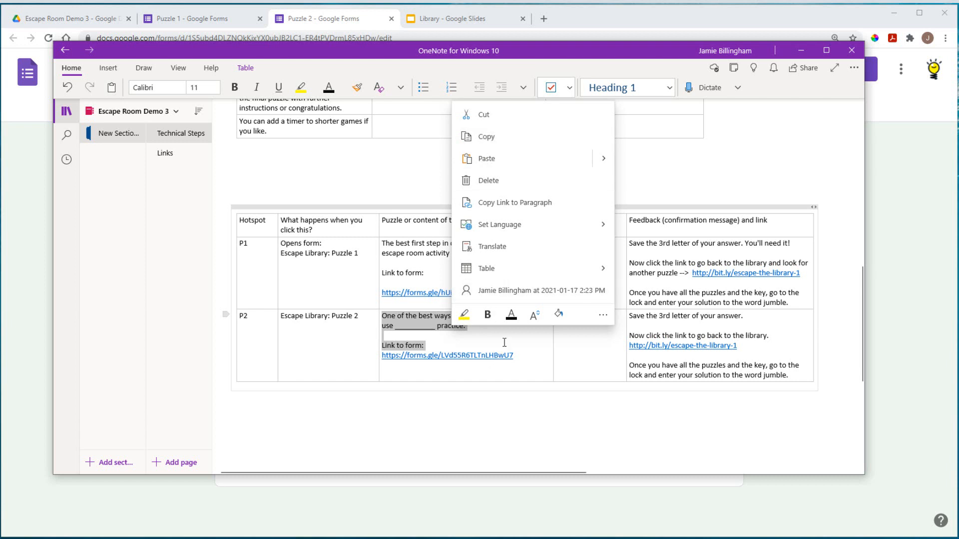
left_click(469, 341)
left_click_drag(475, 328, 383, 317)
right_click(383, 317)
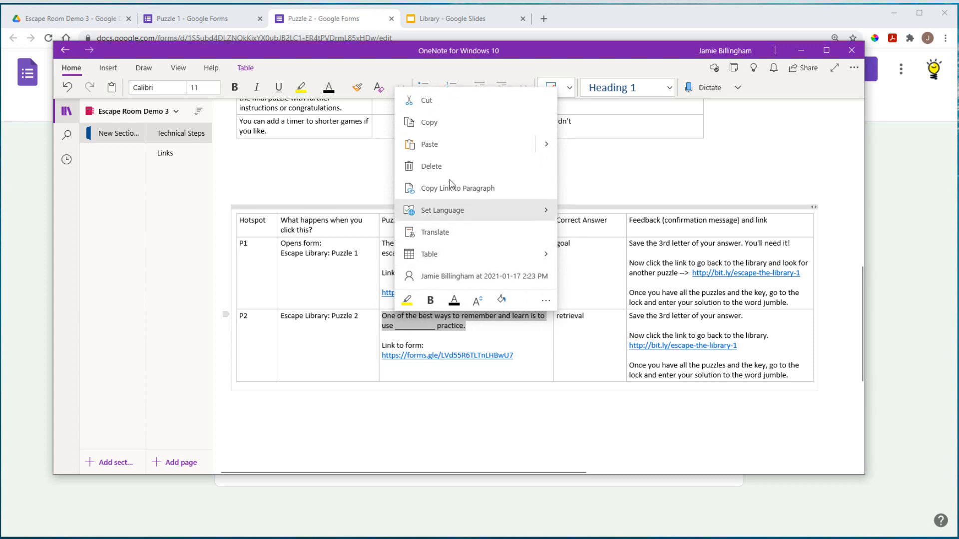
left_click(438, 124)
key("alt+Tab")
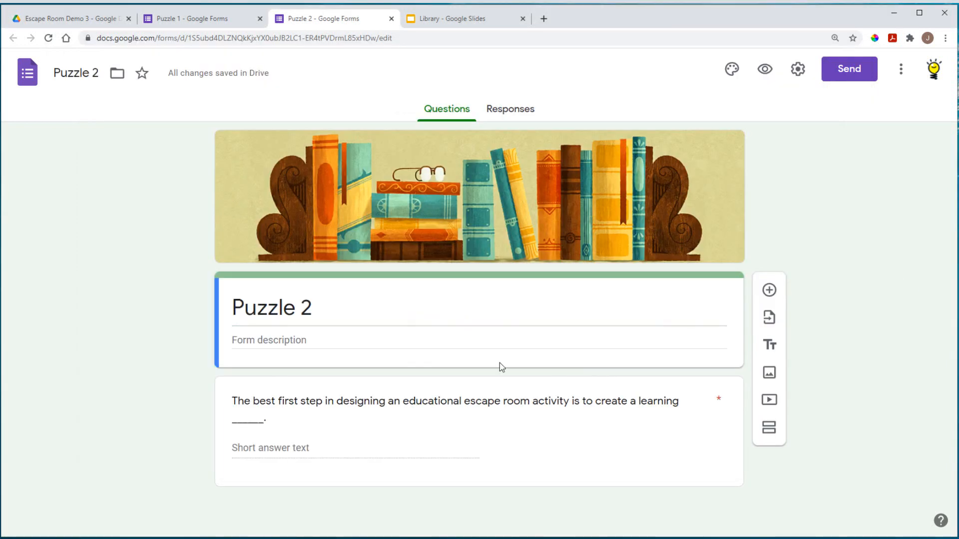
Step: Replace the question text with the copied P2 retrieval-practice sentence
triple_click(355, 401)
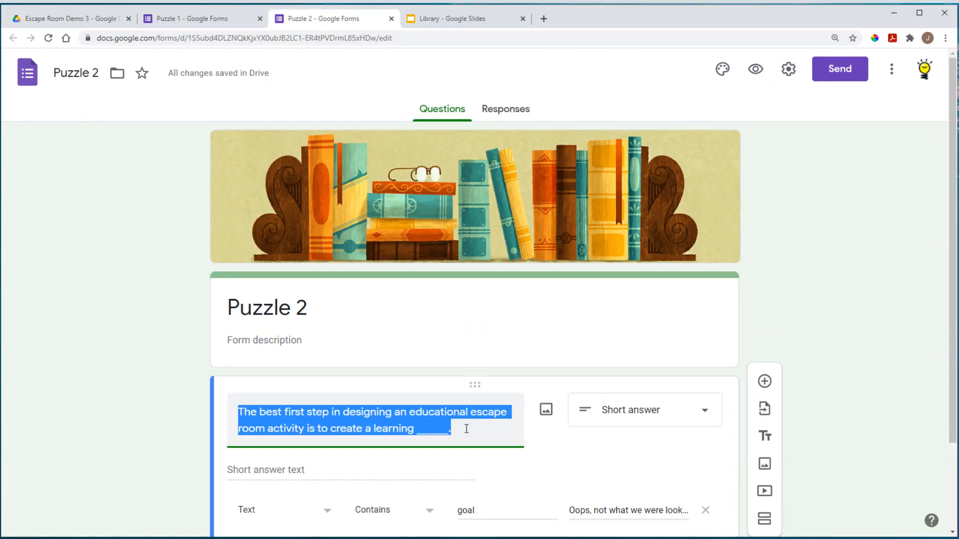
left_click_drag(462, 430, 229, 405)
right_click(263, 416)
left_click(301, 277)
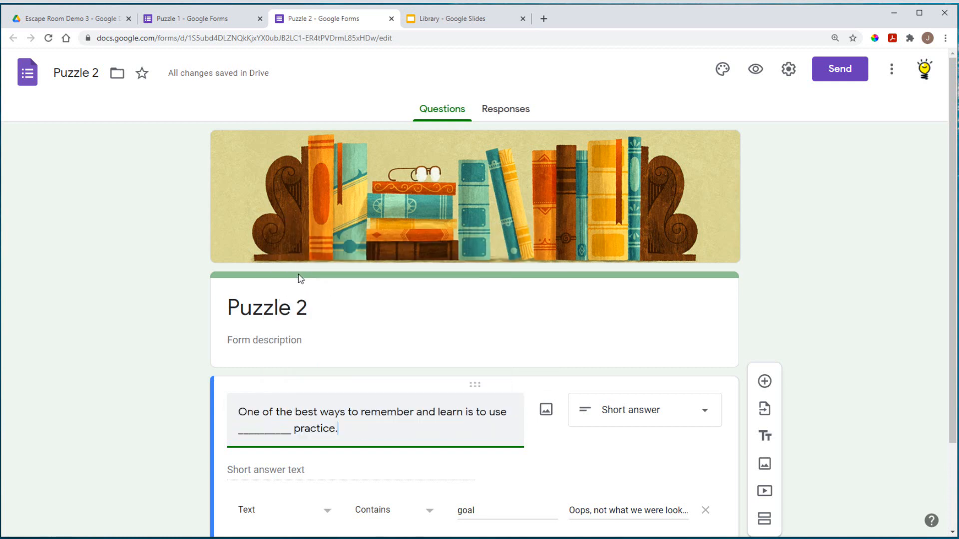
scroll(446, 399, "down", 3)
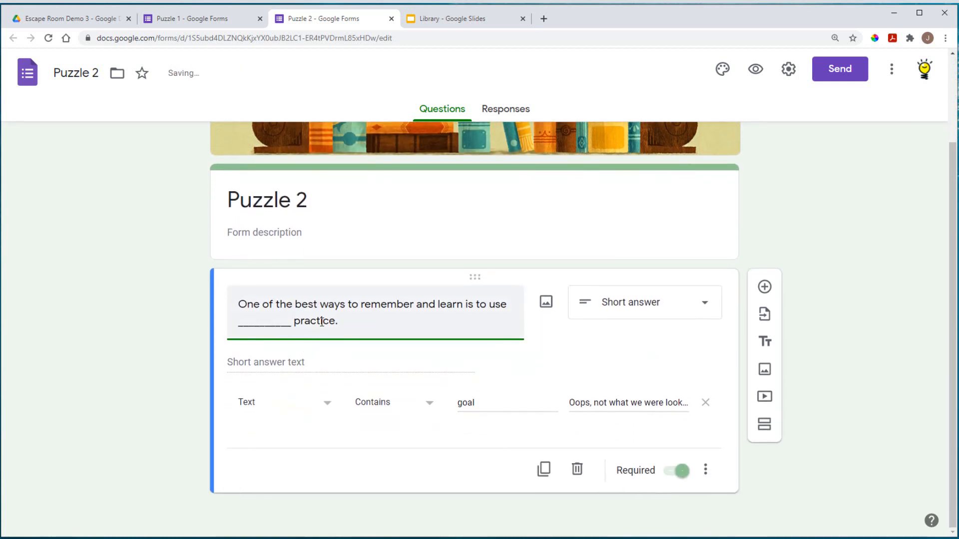
left_click(294, 364)
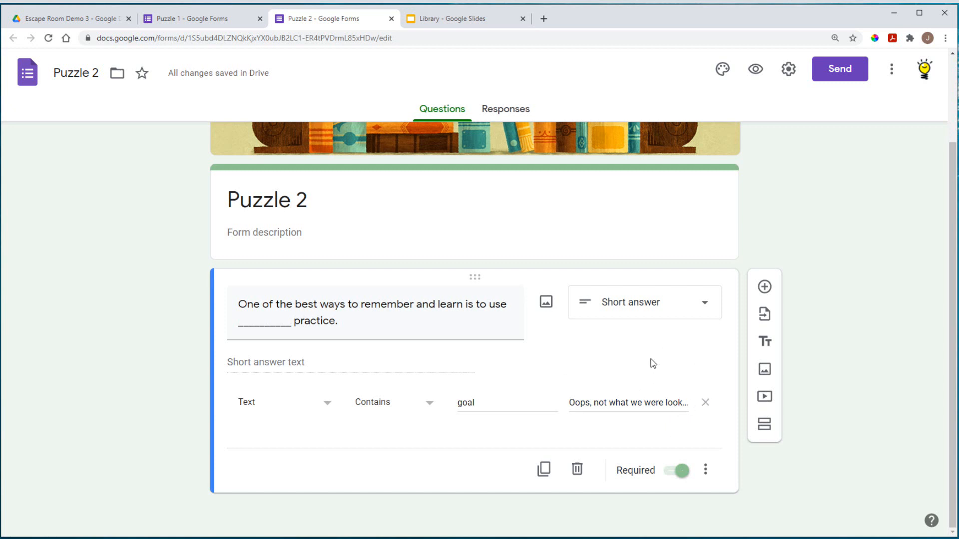
Step: Reset response validation to Text, Contains 'retrieval'
left_click(705, 471)
left_click(738, 505)
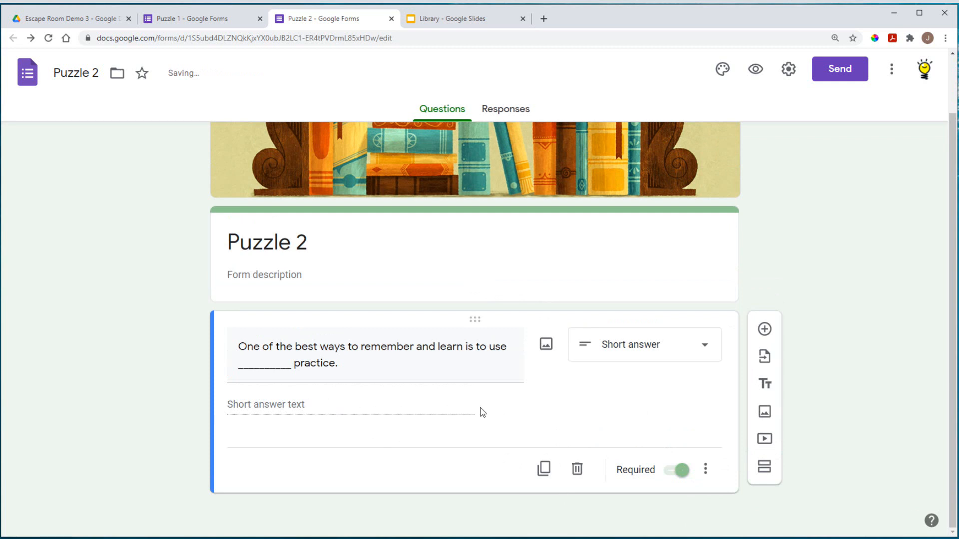
left_click(705, 470)
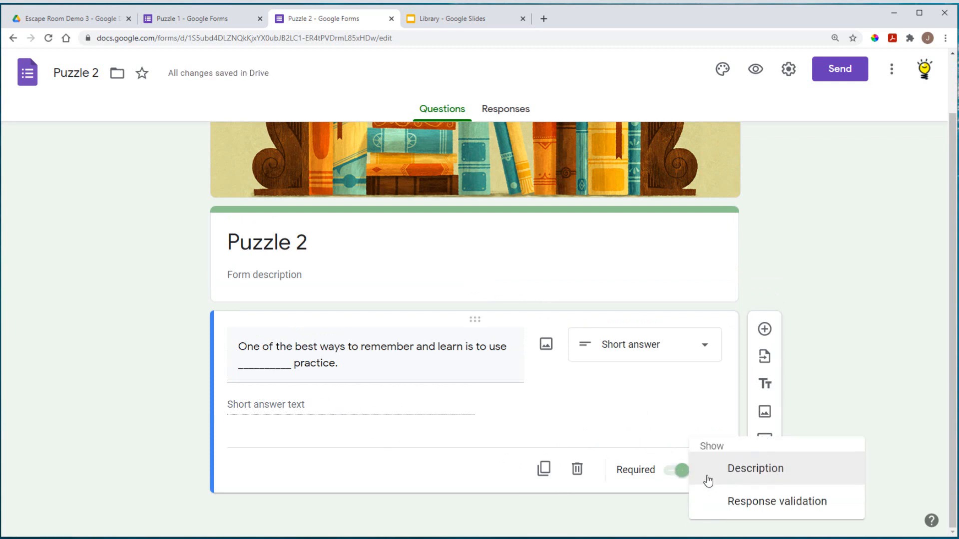
left_click(741, 506)
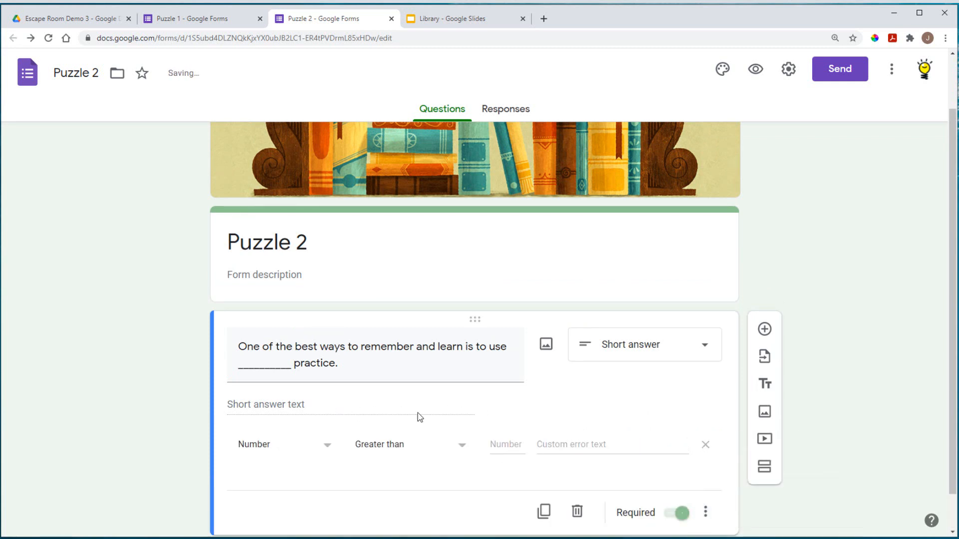
left_click(295, 449)
left_click(278, 445)
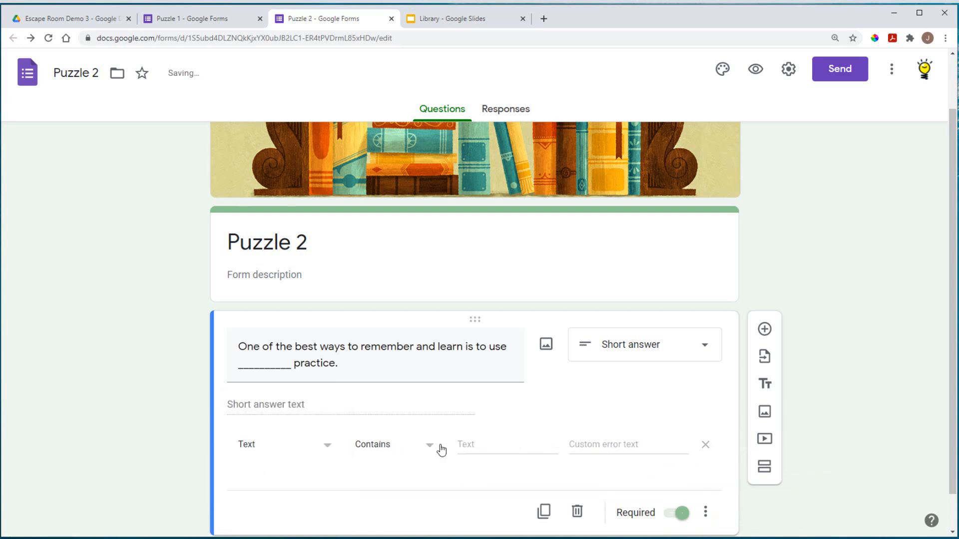
left_click(411, 451)
left_click(386, 411)
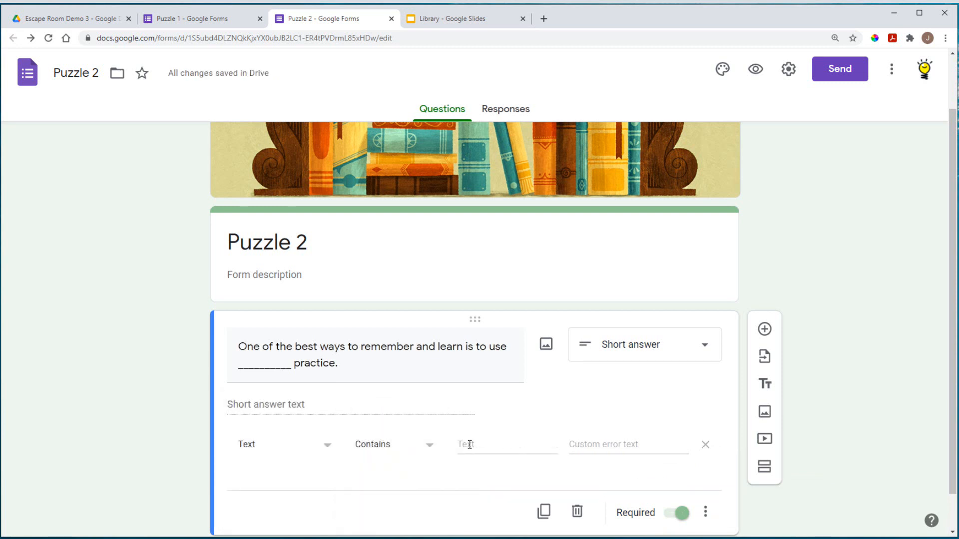
left_click(469, 444)
type("retrieva")
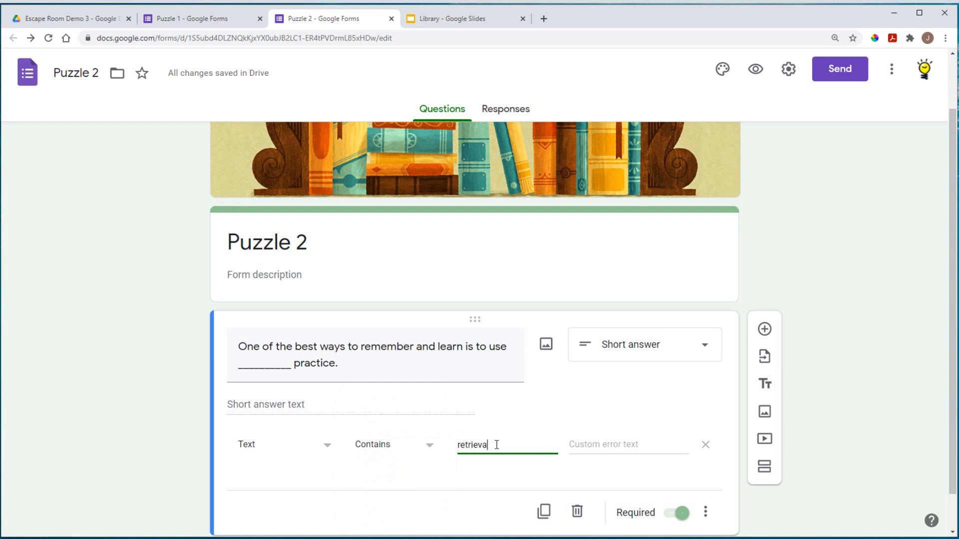
type("l")
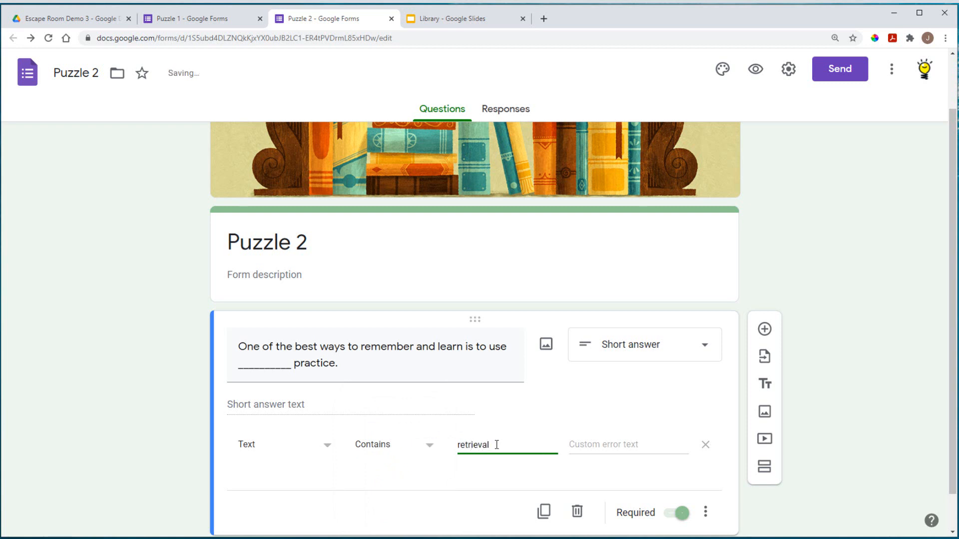
Step: Set the validation error message to 'Oops, i before e except after c, remember.'
left_click(619, 443)
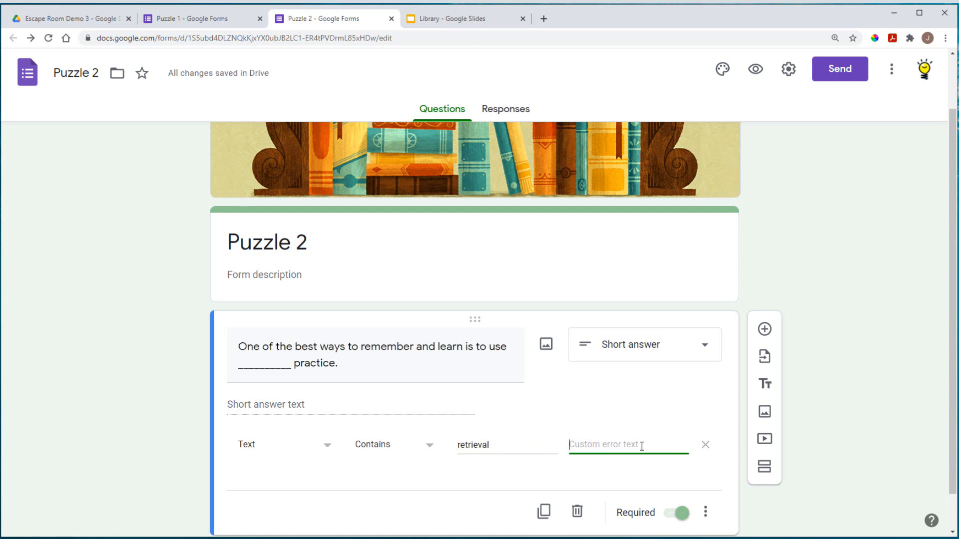
type("Oops,")
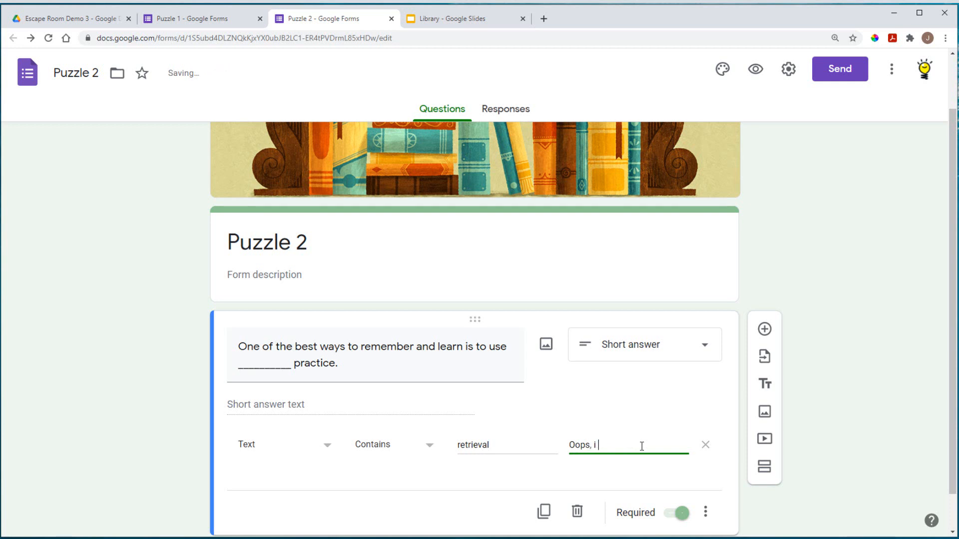
type(" i before e except a")
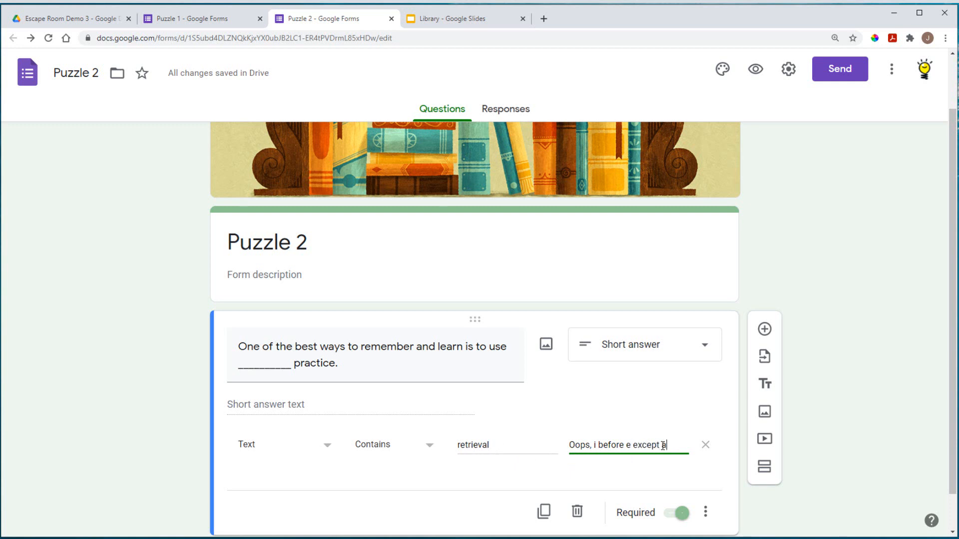
type("fter c")
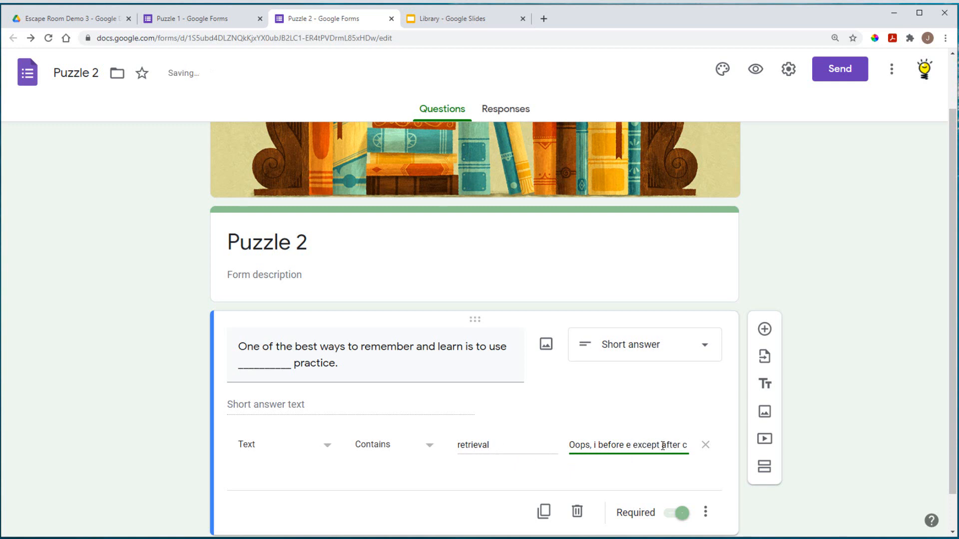
type(", remem")
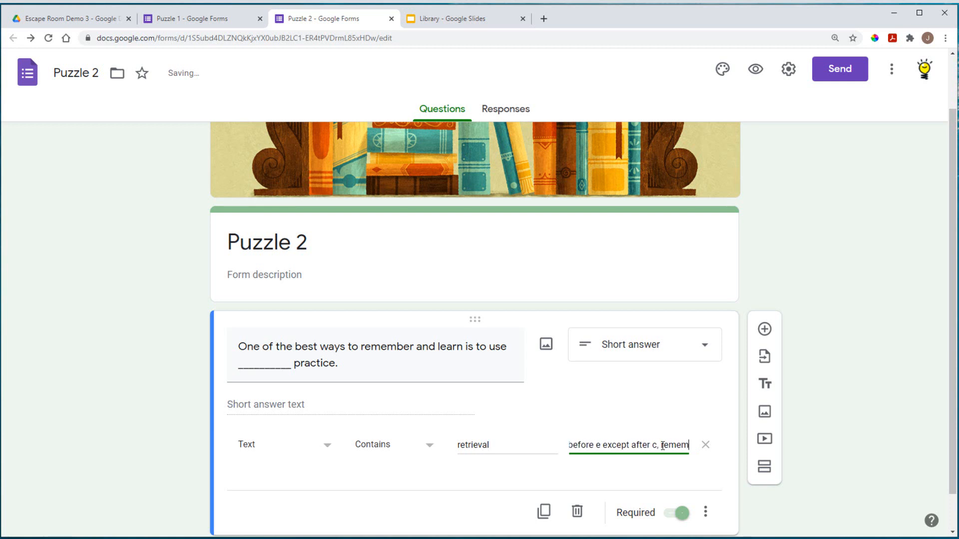
type("ber.")
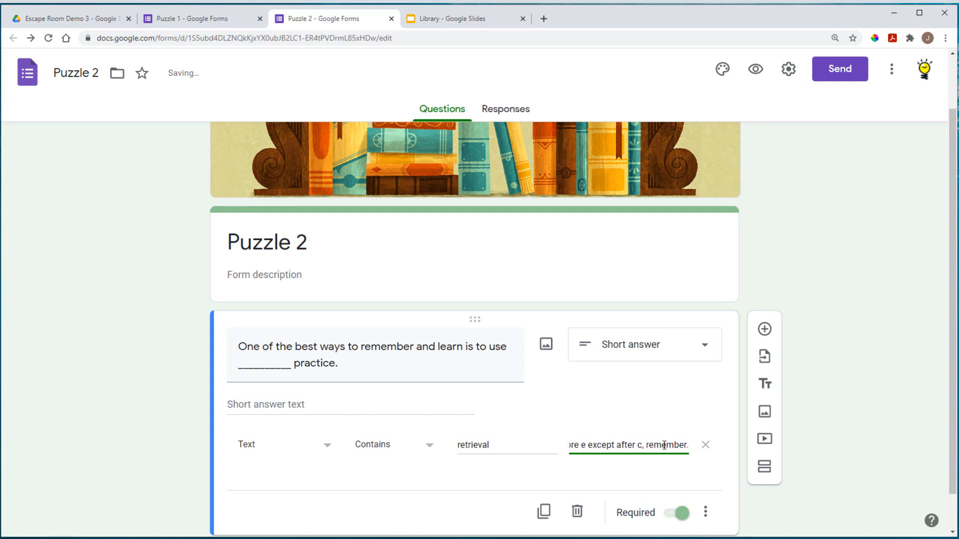
left_click(830, 421)
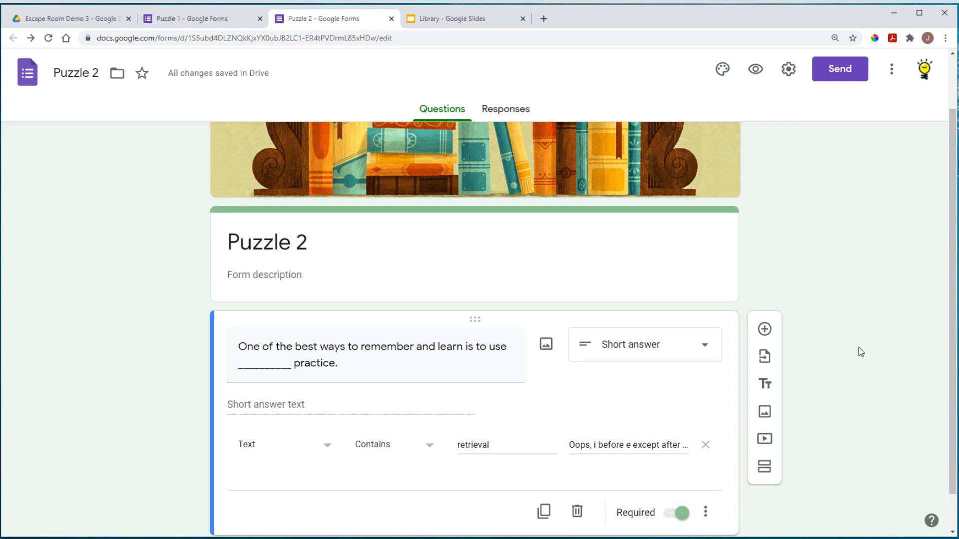
Step: Open Puzzle 2's Presentation settings to view the inherited confirmation message
left_click(788, 70)
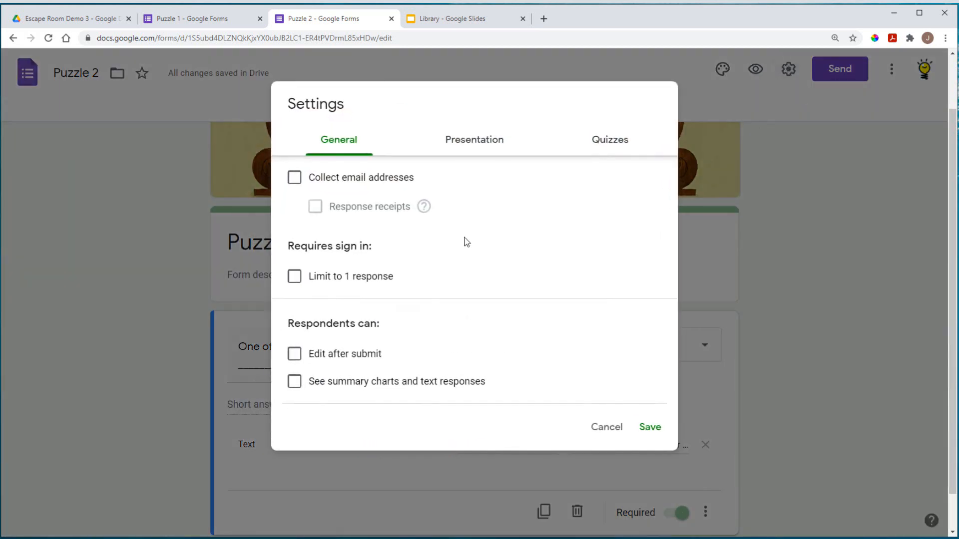
left_click(455, 142)
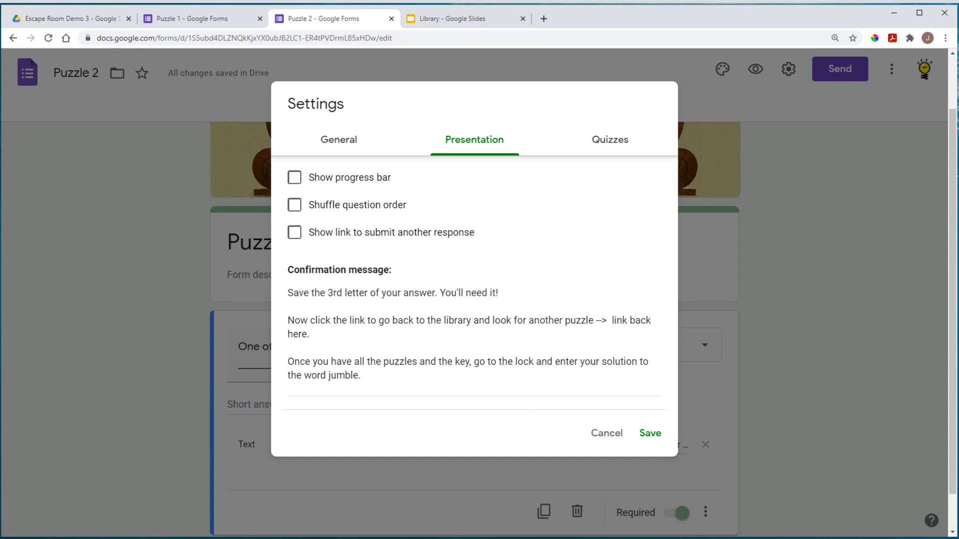
Step: Copy the P2 row's feedback message from the OneNote planning table
key("alt+Tab")
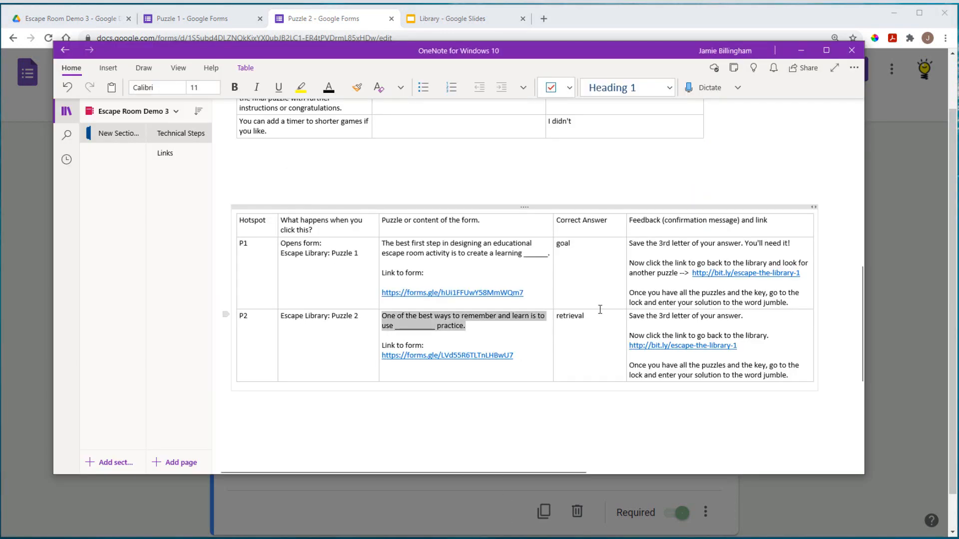
left_click(683, 318)
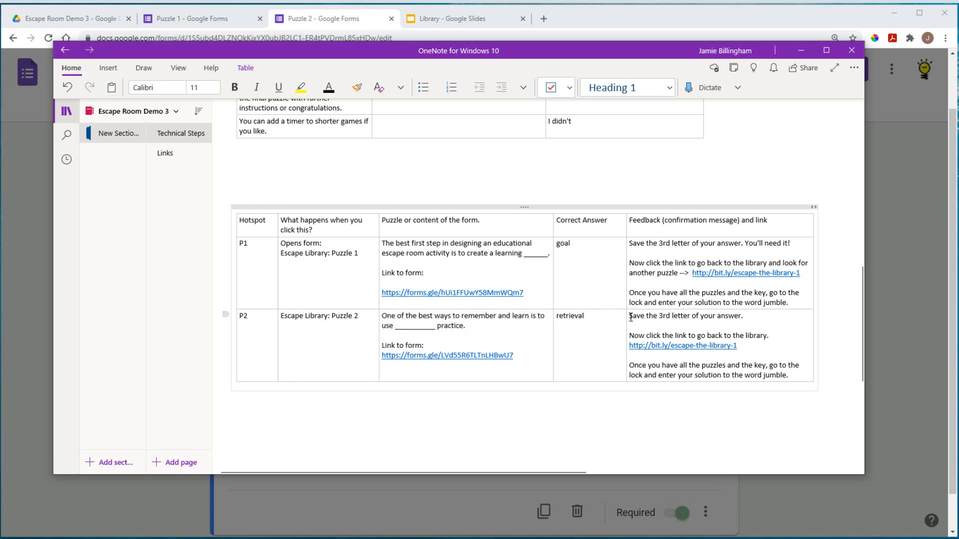
left_click_drag(630, 318, 796, 377)
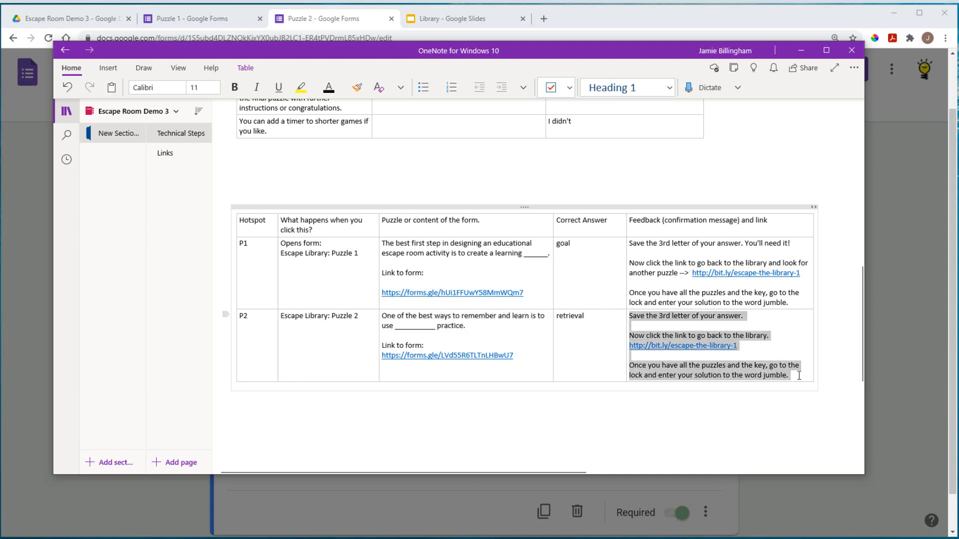
right_click(683, 324)
left_click(720, 127)
left_click(871, 232)
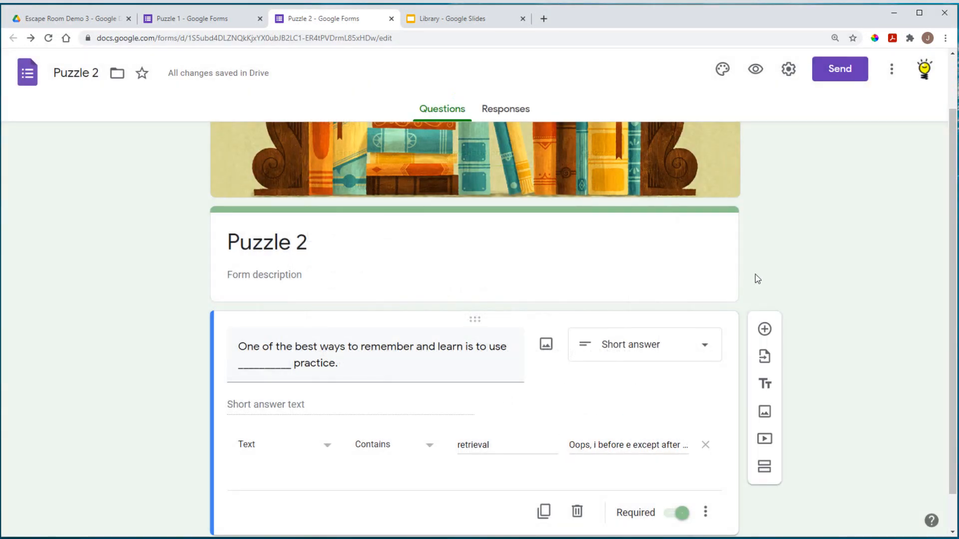
Step: Paste the P2 feedback over the confirmation message, delete its bit.ly URL, and save
left_click(789, 69)
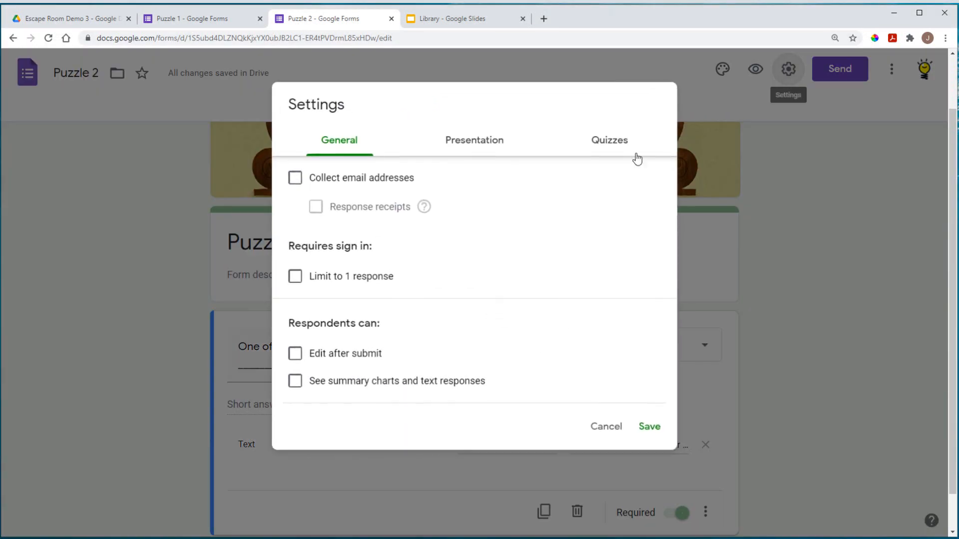
left_click(476, 144)
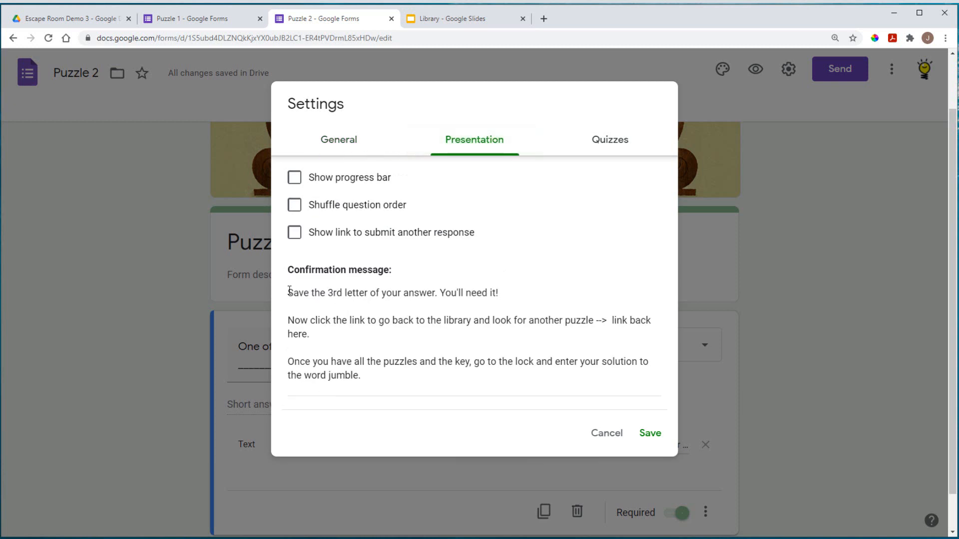
left_click_drag(289, 292, 361, 376)
right_click(312, 297)
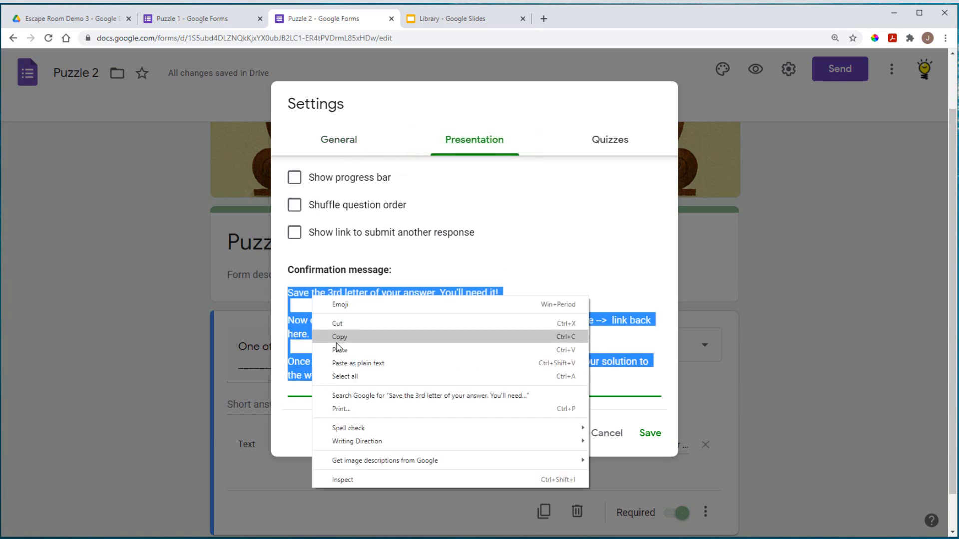
left_click(340, 350)
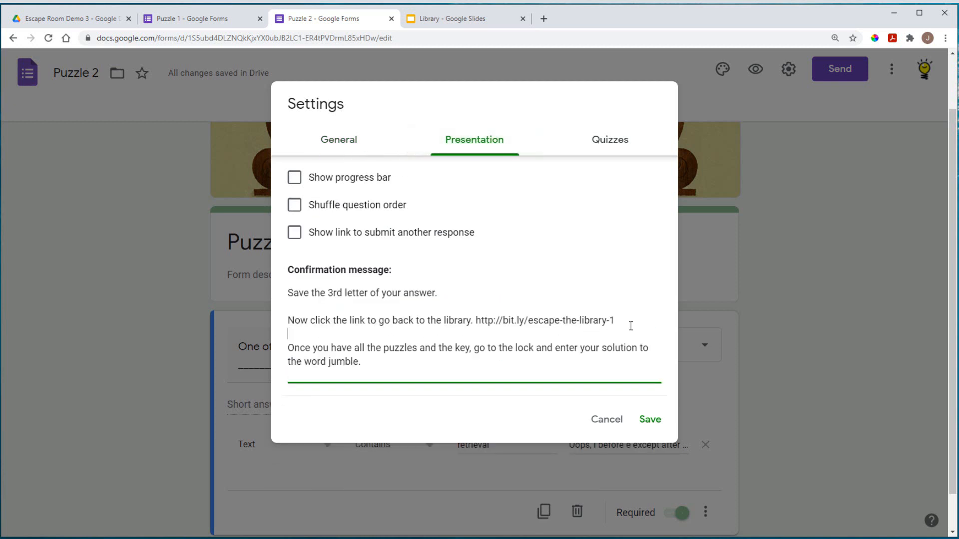
left_click_drag(618, 320, 476, 322)
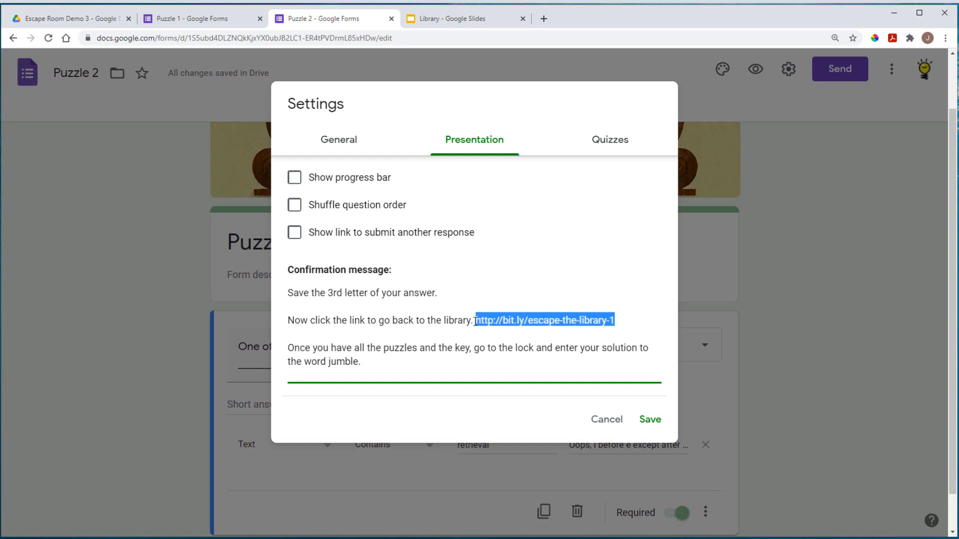
key("BackSpace")
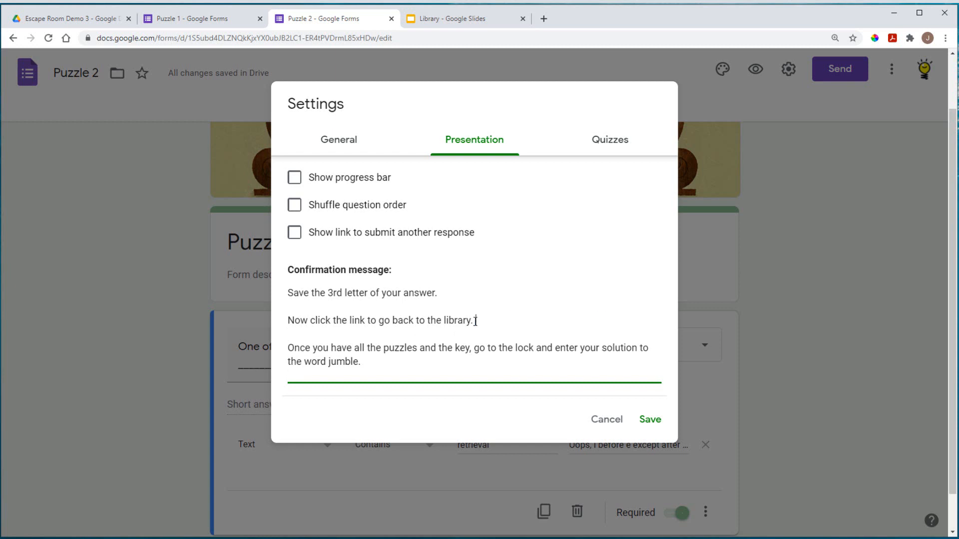
left_click(649, 420)
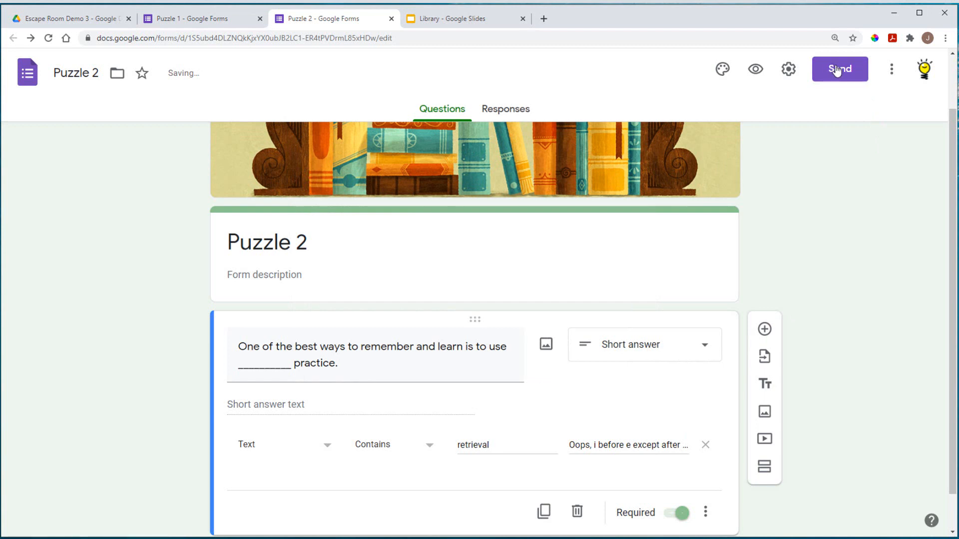
Step: Copy Puzzle 2's link from the Send dialog with Shorten URL ticked
left_click(839, 70)
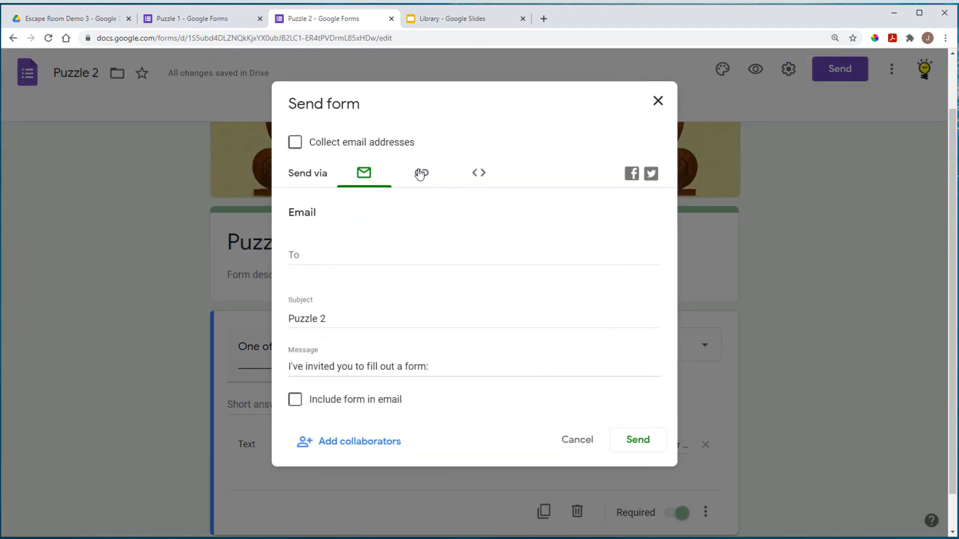
left_click(420, 173)
left_click(295, 261)
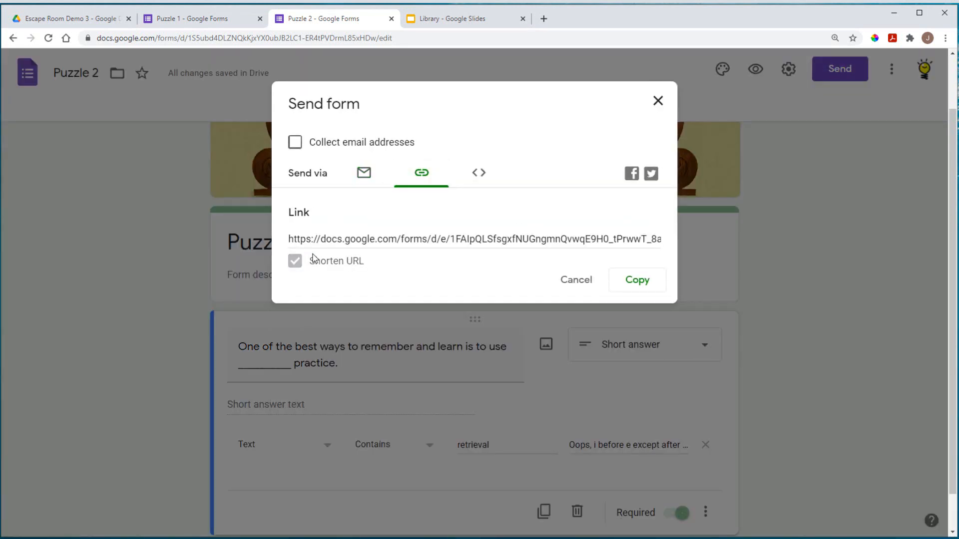
left_click(636, 280)
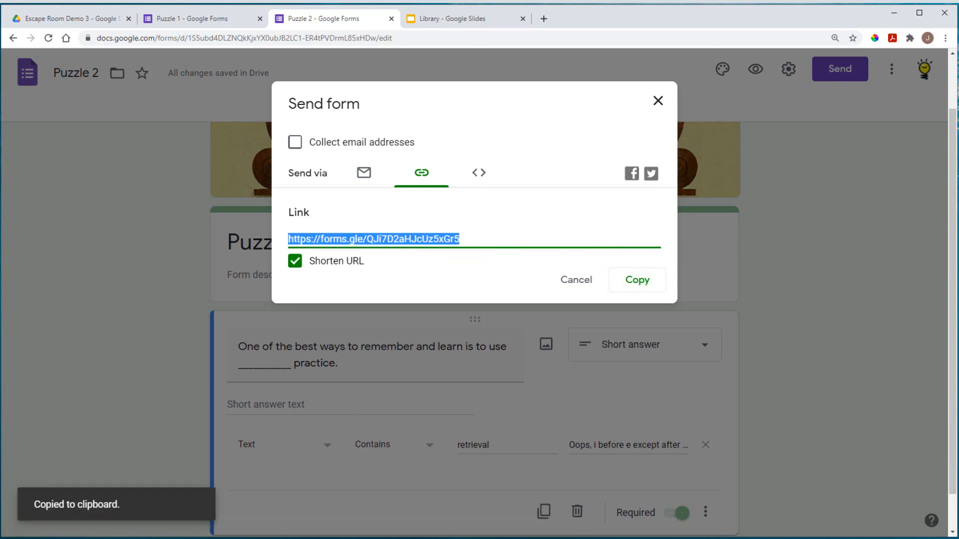
Step: Add a 'Puzzle 2 link' line under the Puzzle 1 link on OneNote's Links page
key("alt+Tab")
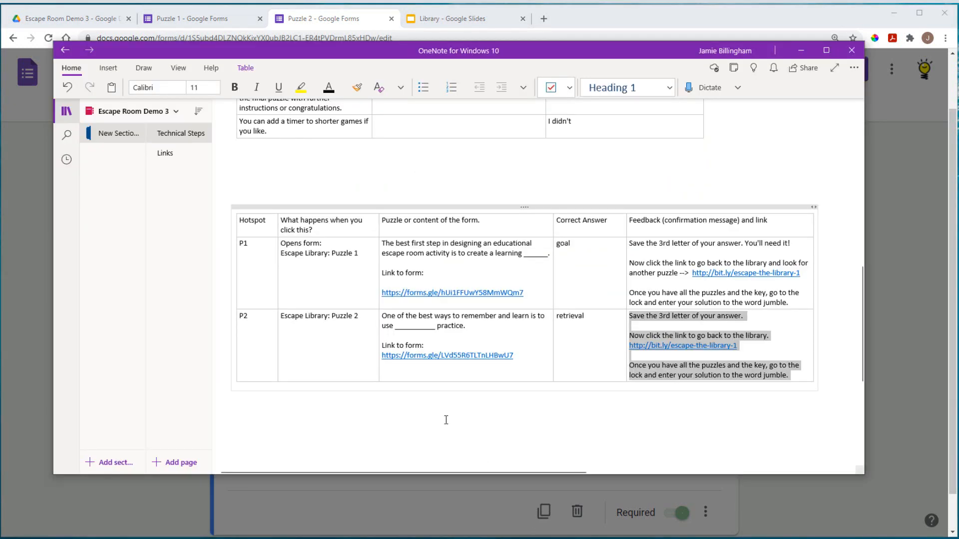
left_click(173, 155)
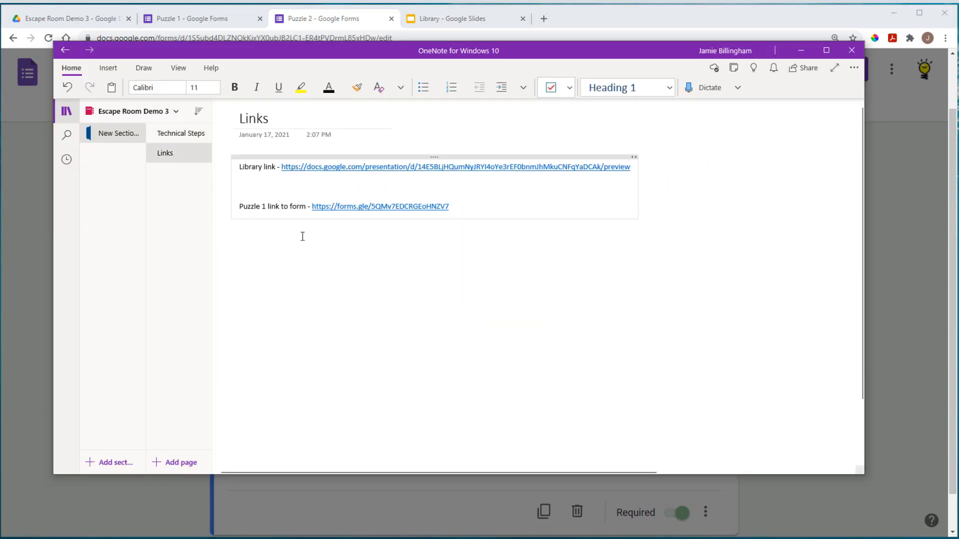
left_click(483, 217)
key("Return")
key("Return")
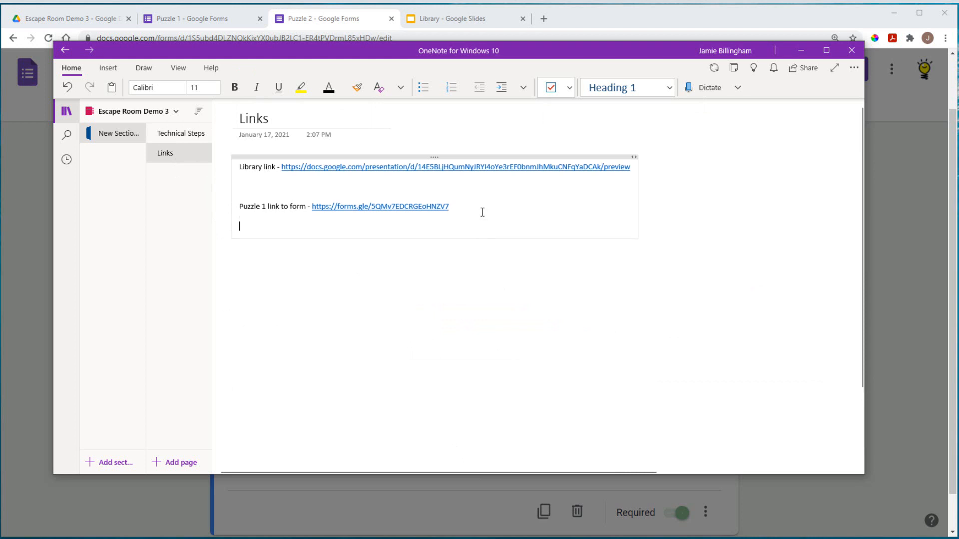
type("Puzle")
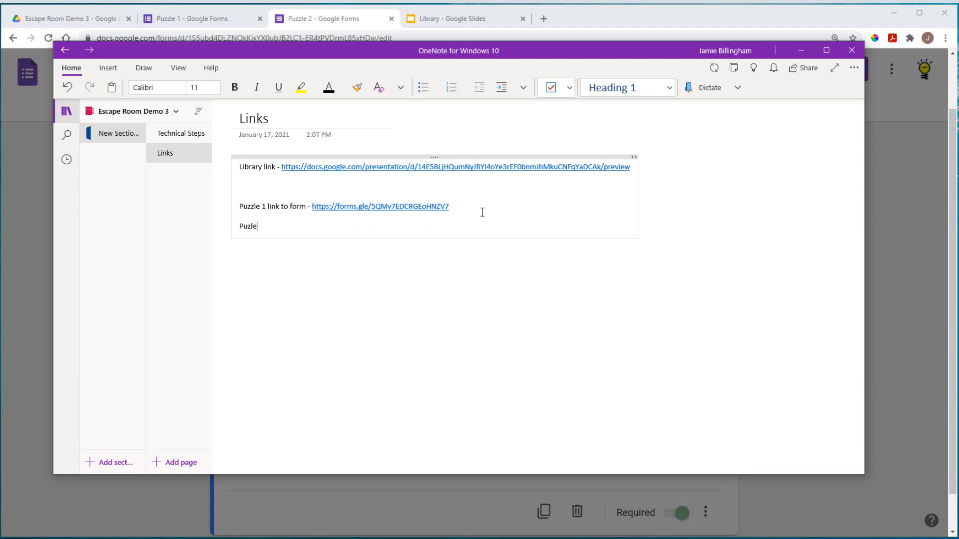
key("BackSpace")
key("BackSpace")
type("zle 2 link")
left_click(801, 49)
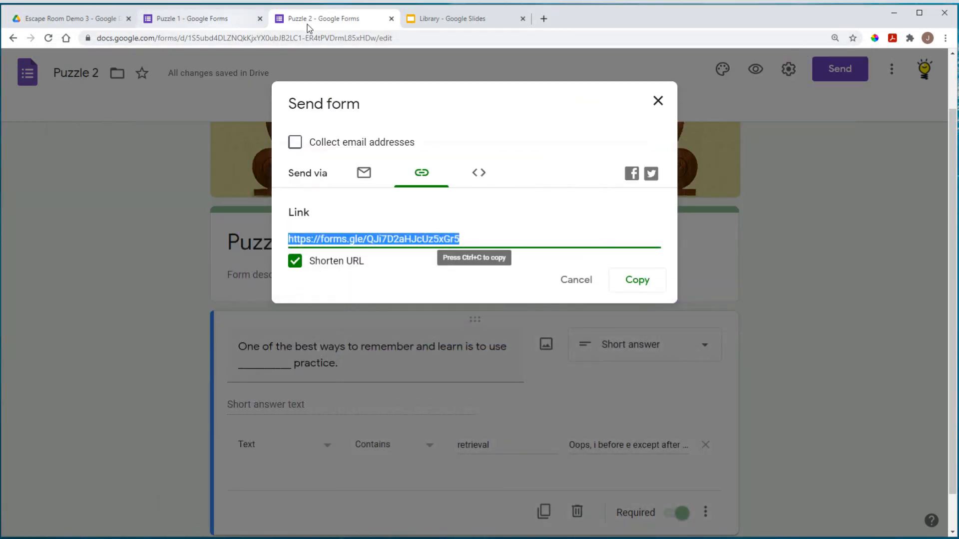
Step: Link the white ceiling oval on the Library slide to Puzzle 2's forms.gle short URL
left_click(658, 100)
left_click(459, 25)
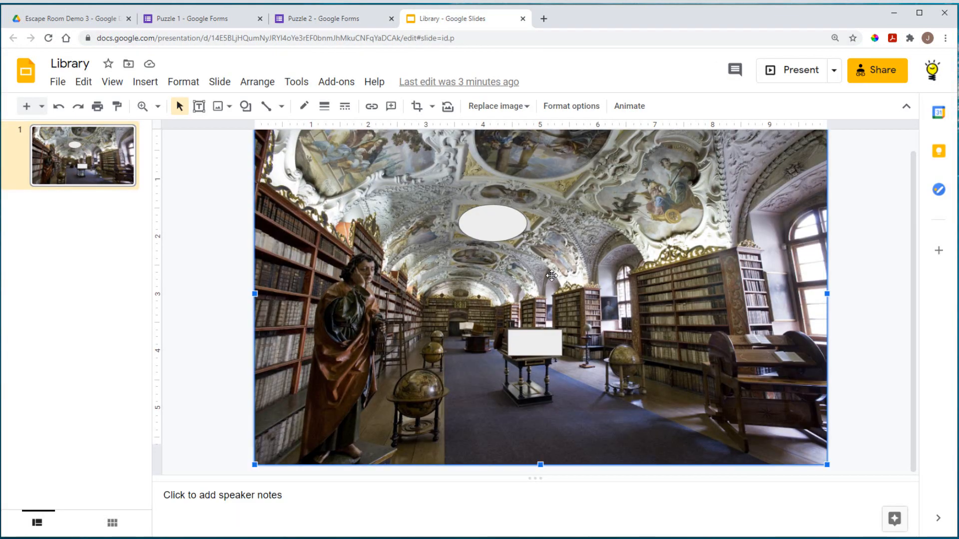
left_click(501, 223)
right_click(505, 228)
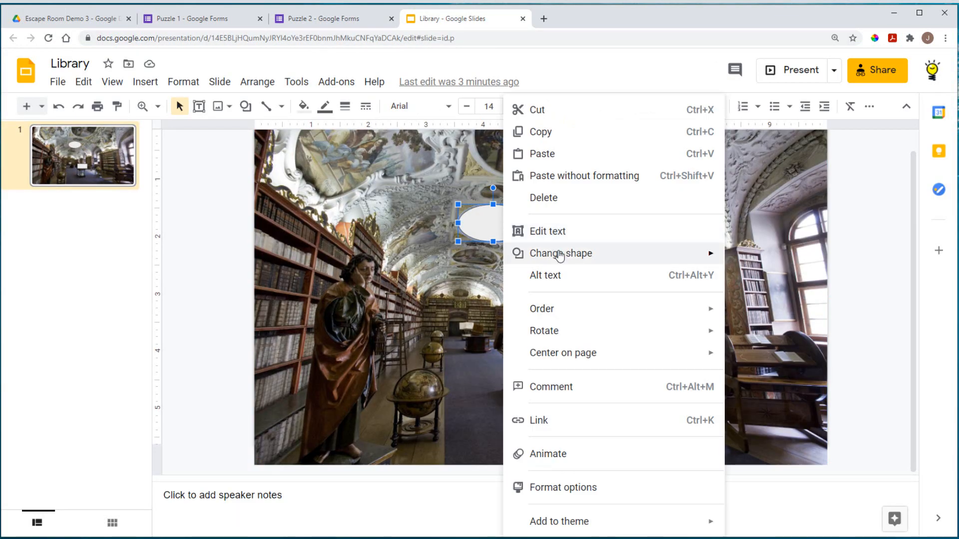
left_click(556, 420)
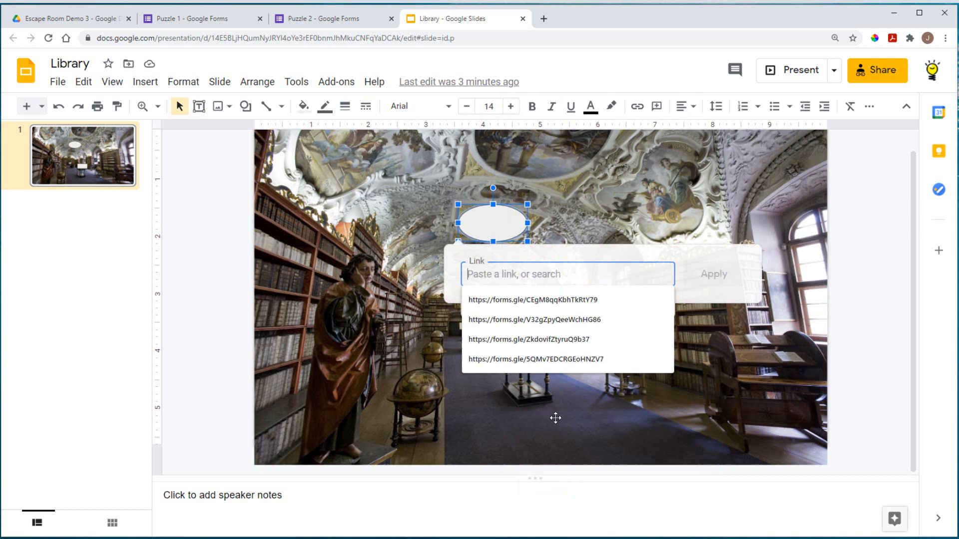
right_click(500, 274)
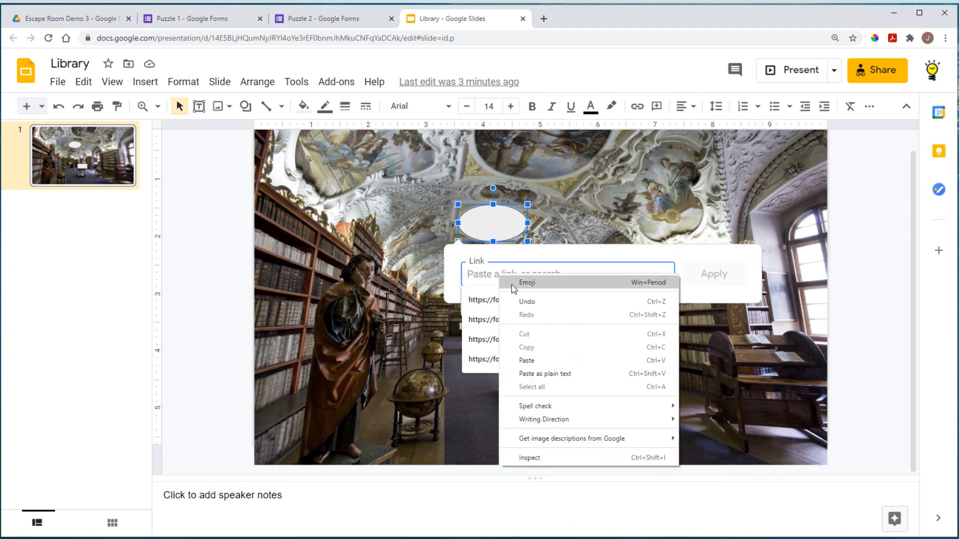
left_click(540, 357)
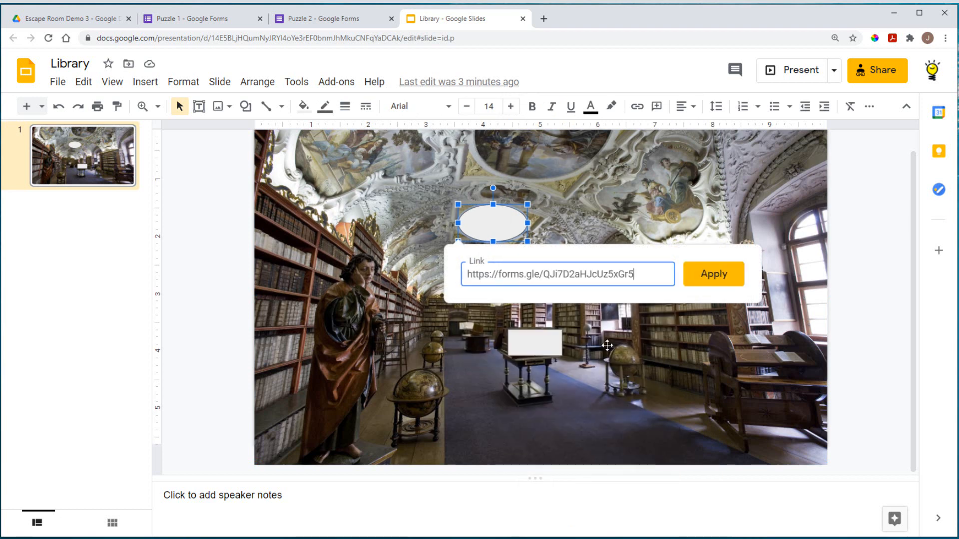
left_click(710, 274)
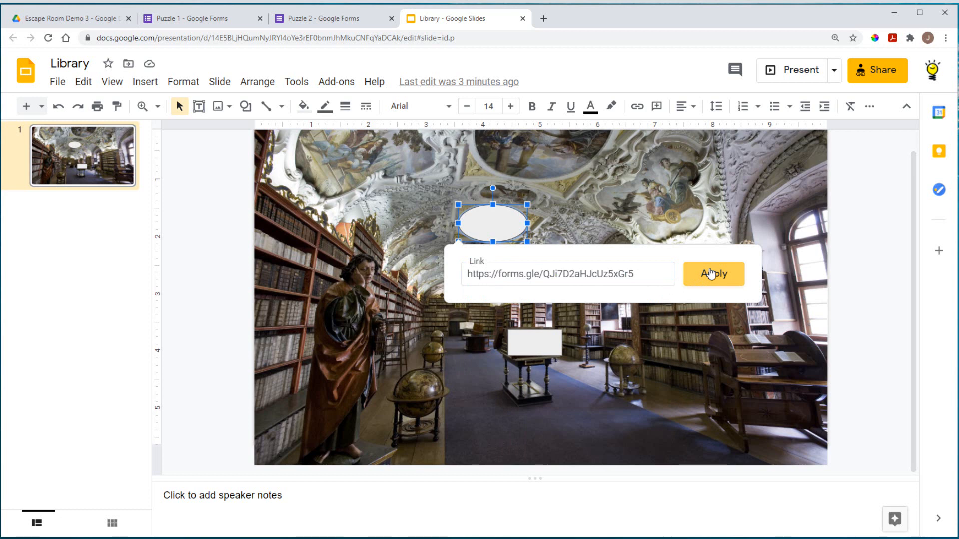
left_click(686, 326)
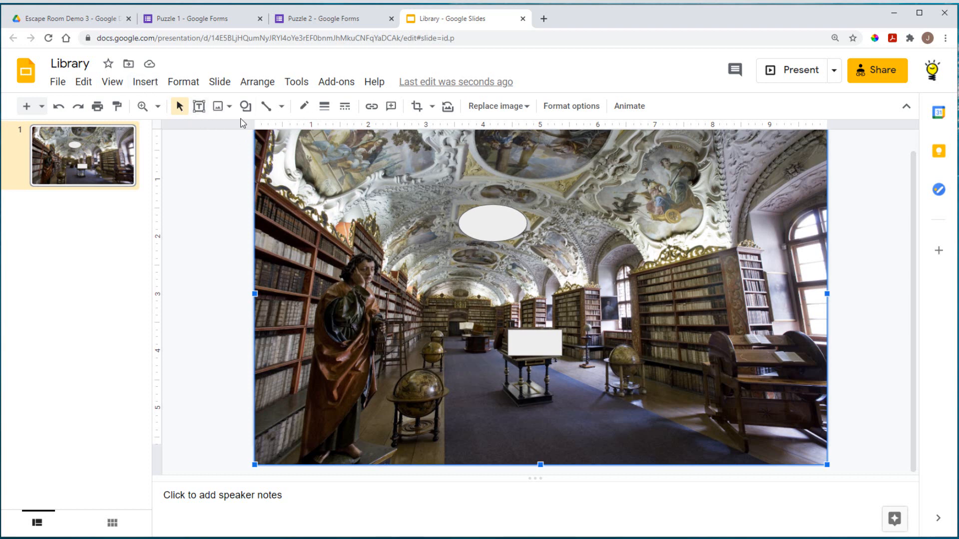
Step: Draw a small rectangle hotspot over the far end of the library's central aisle
left_click(145, 82)
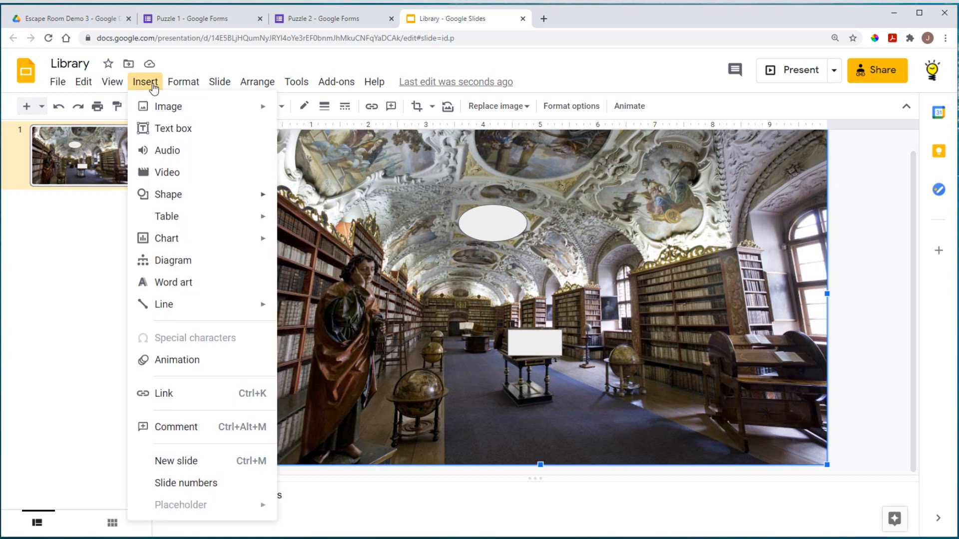
mouse_move(171, 196)
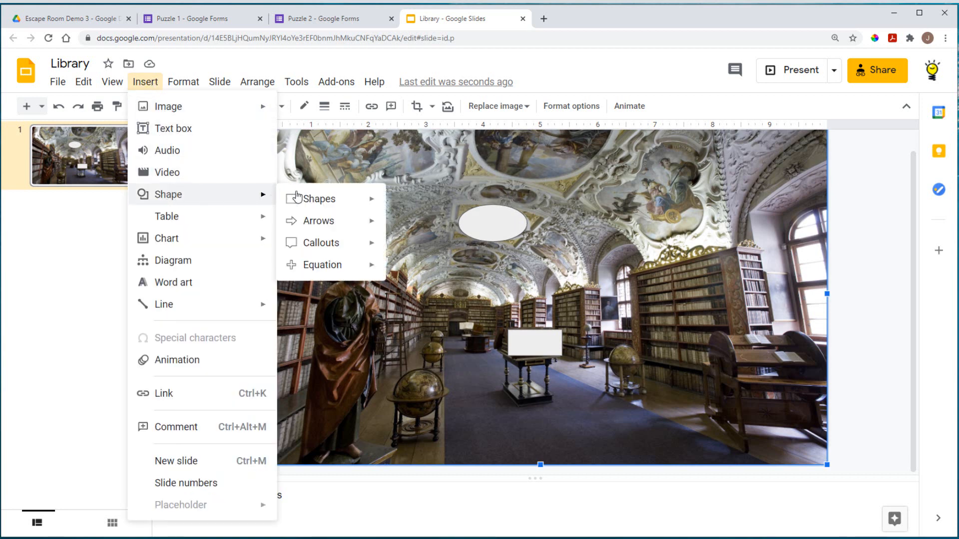
mouse_move(321, 199)
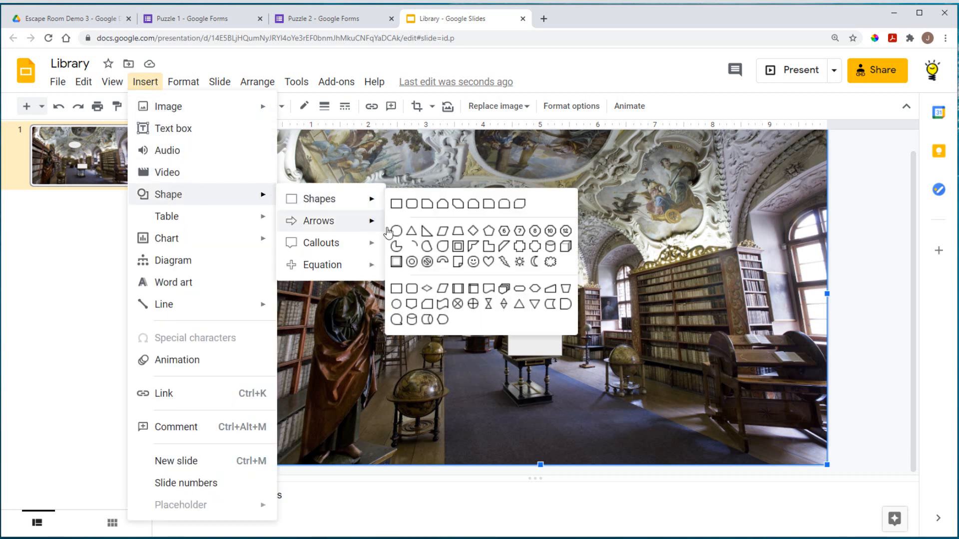
left_click(397, 203)
left_click_drag(455, 320, 486, 334)
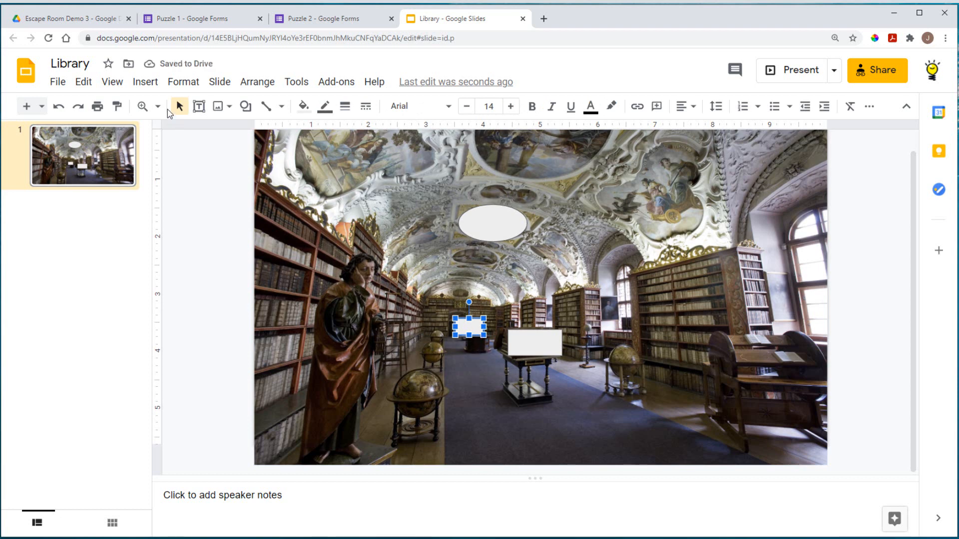
left_click(215, 167)
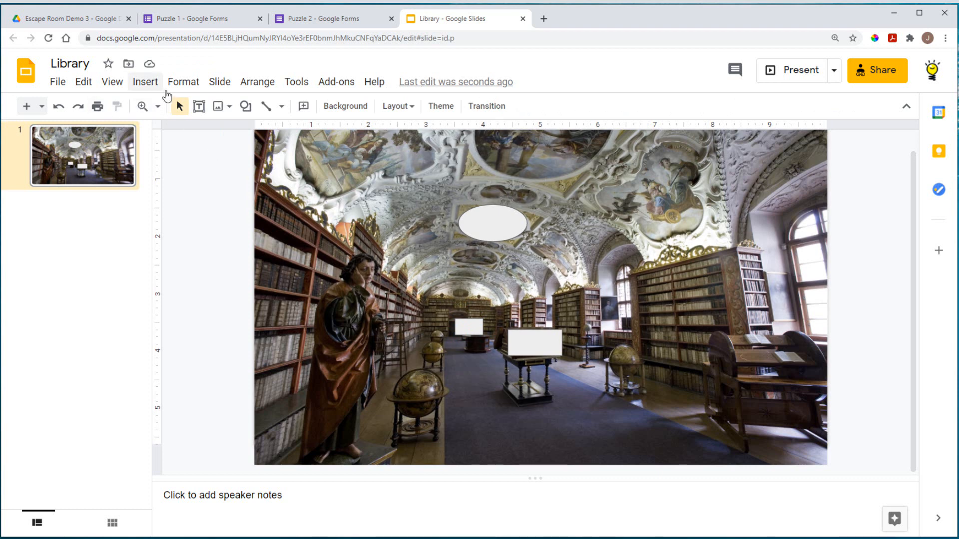
left_click(85, 21)
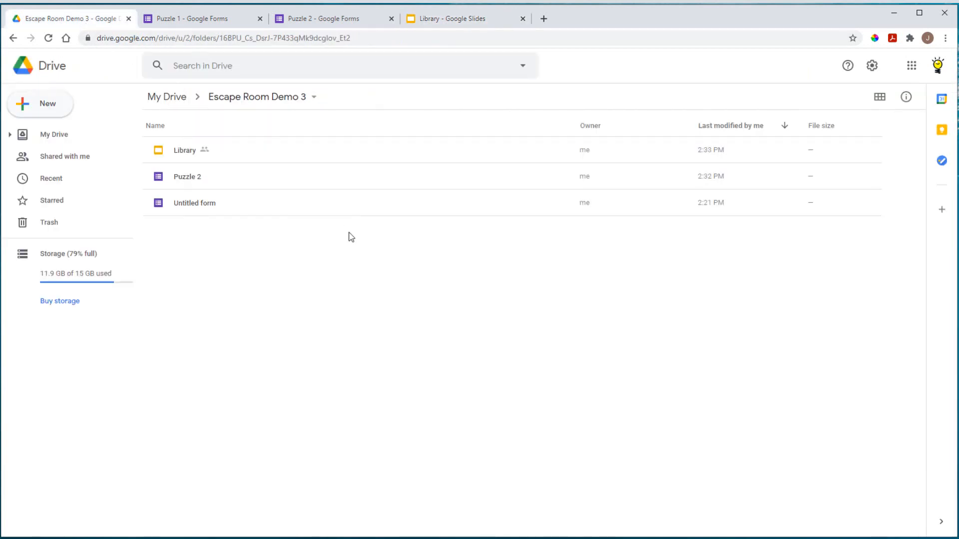
Step: Create a Google Drawings file from New > More in the Escape Room Demo 3 folder
left_click(56, 105)
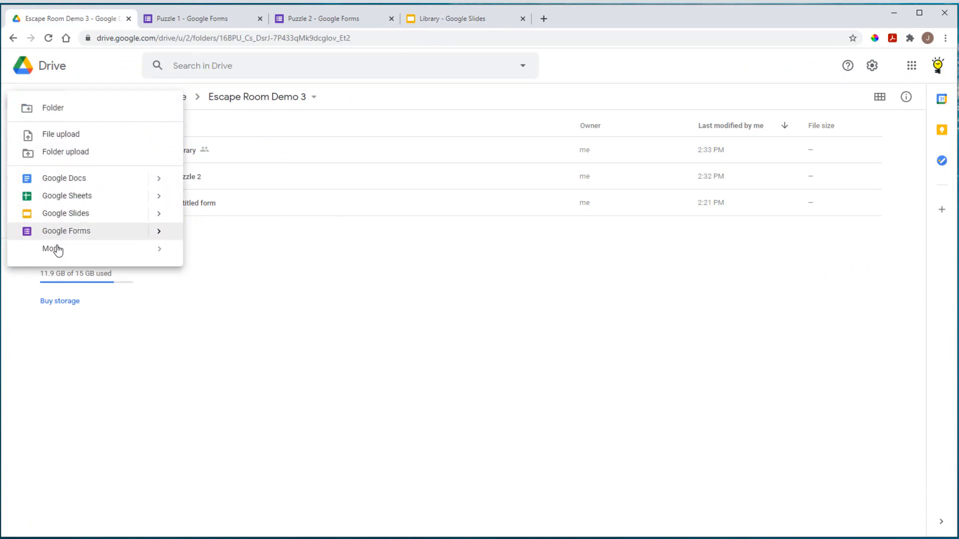
mouse_move(57, 252)
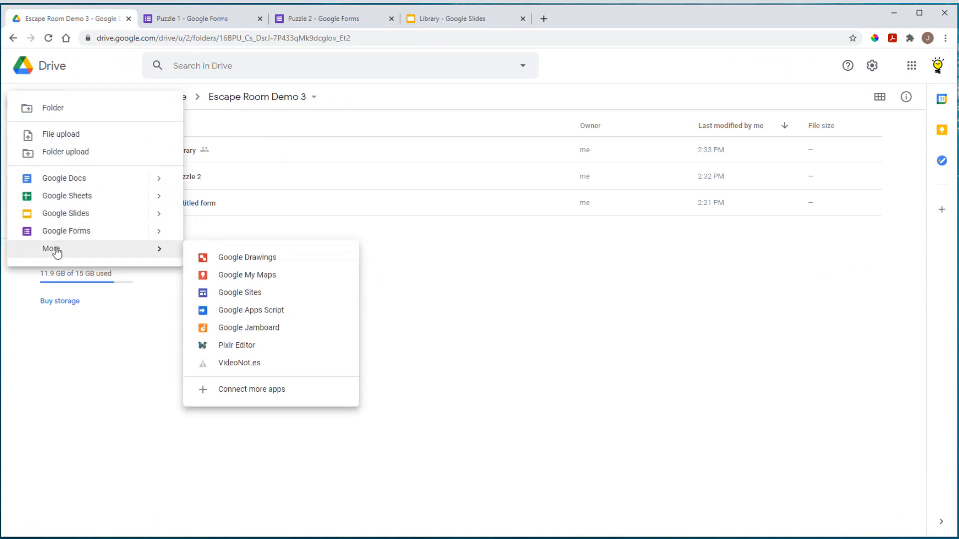
left_click(257, 259)
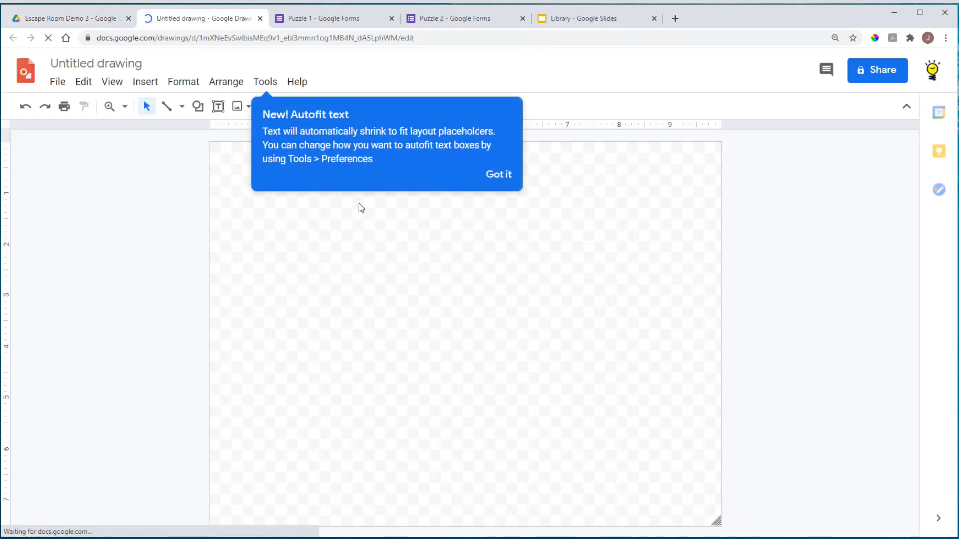
Step: Upload the Key-final.png cipher book image from the computer onto the drawing
left_click(500, 175)
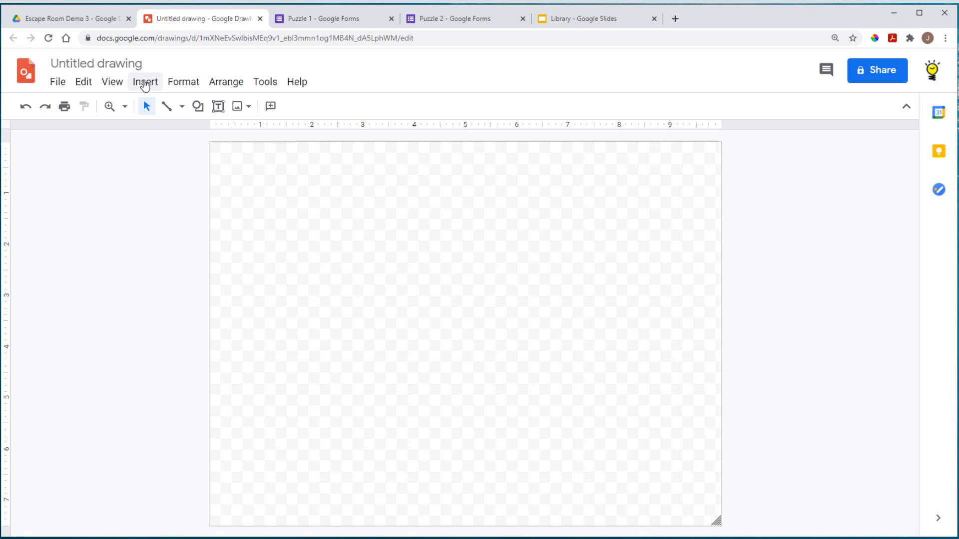
left_click(145, 82)
mouse_move(200, 149)
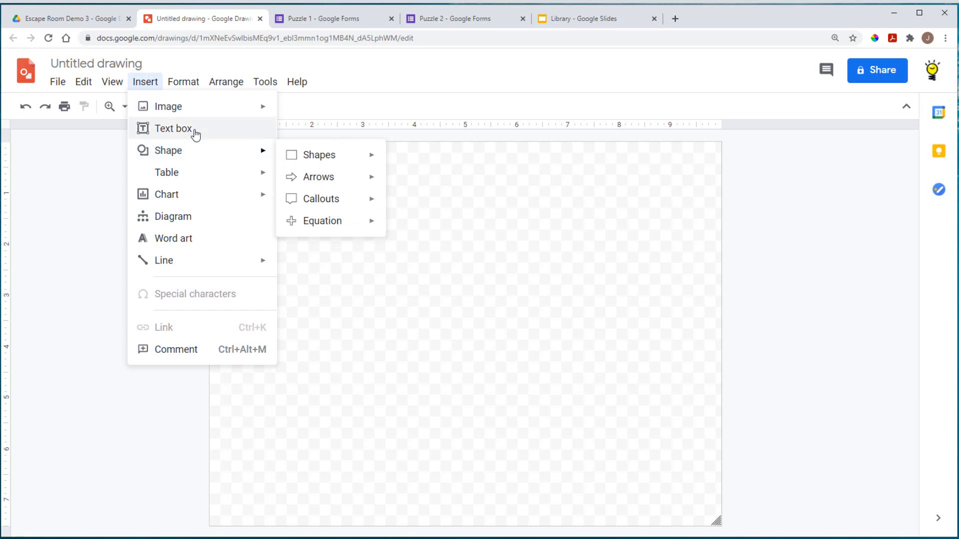
mouse_move(191, 108)
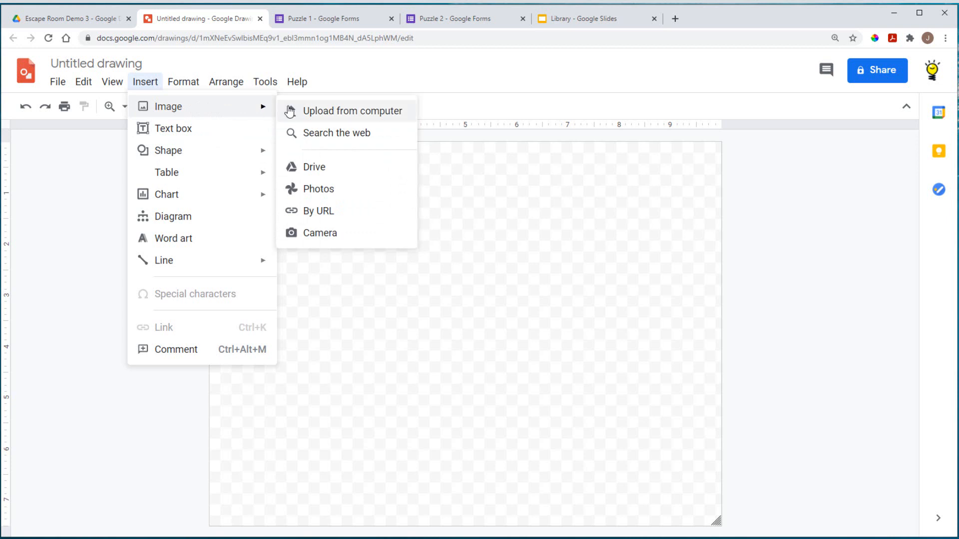
left_click(346, 110)
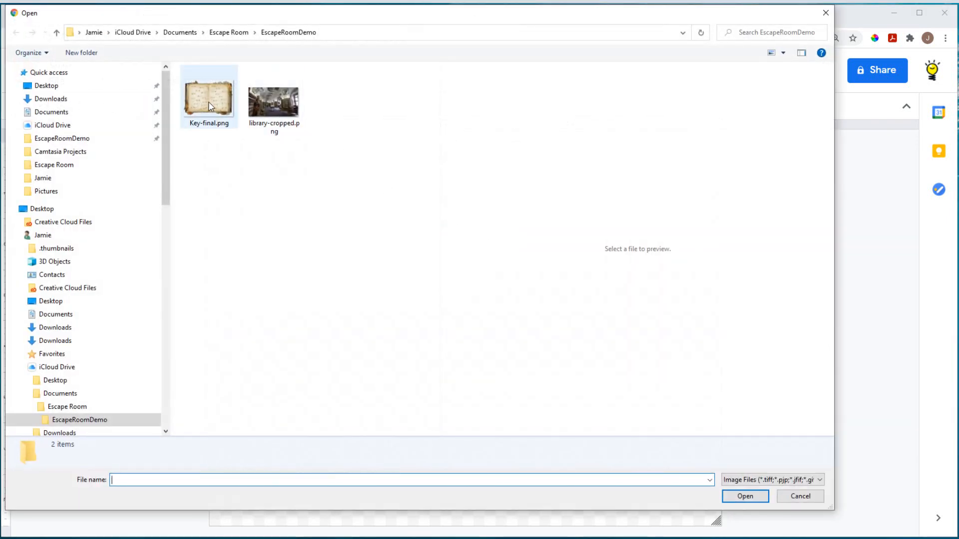
left_click(209, 107)
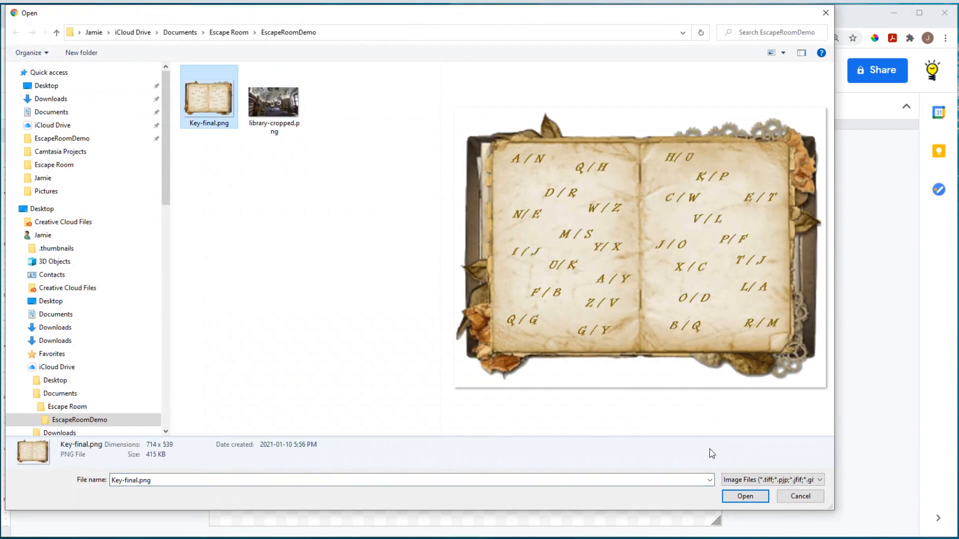
left_click(745, 497)
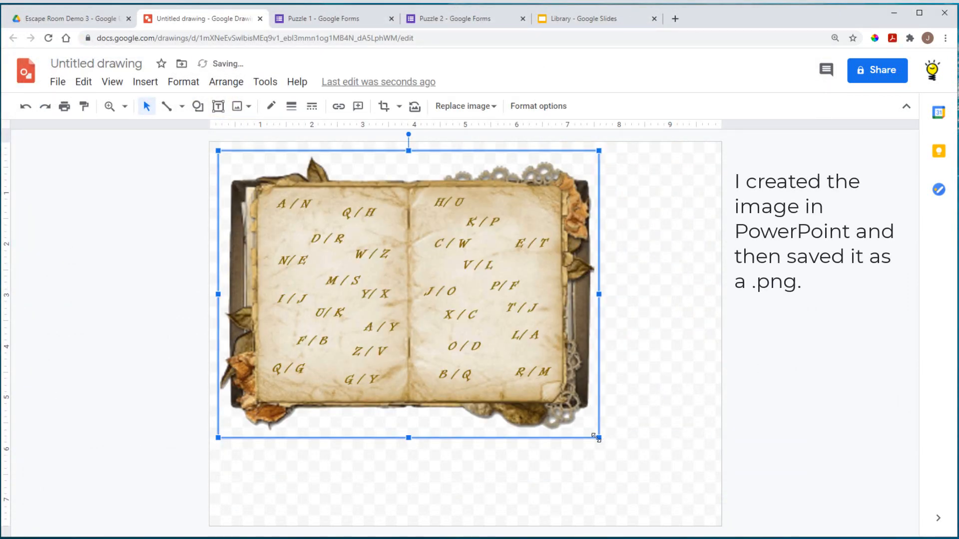
Step: Stretch the cipher image to fill the canvas and rename the drawing 'Key'
left_click_drag(599, 438, 722, 525)
left_click(760, 493)
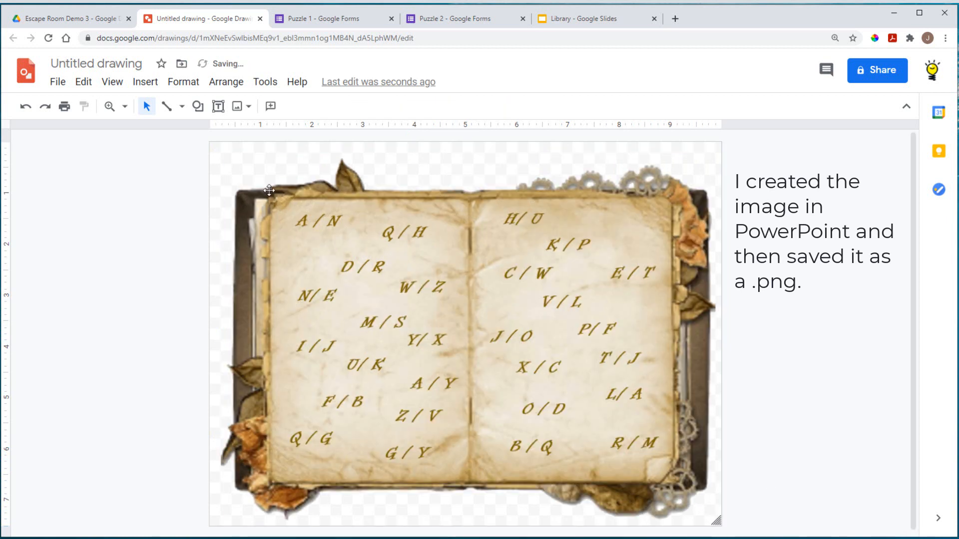
left_click(111, 65)
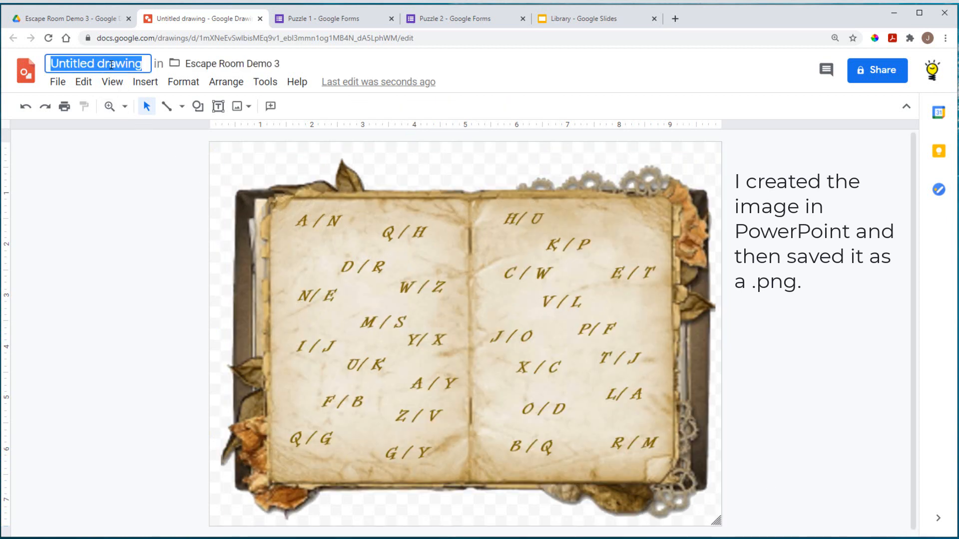
type("Key")
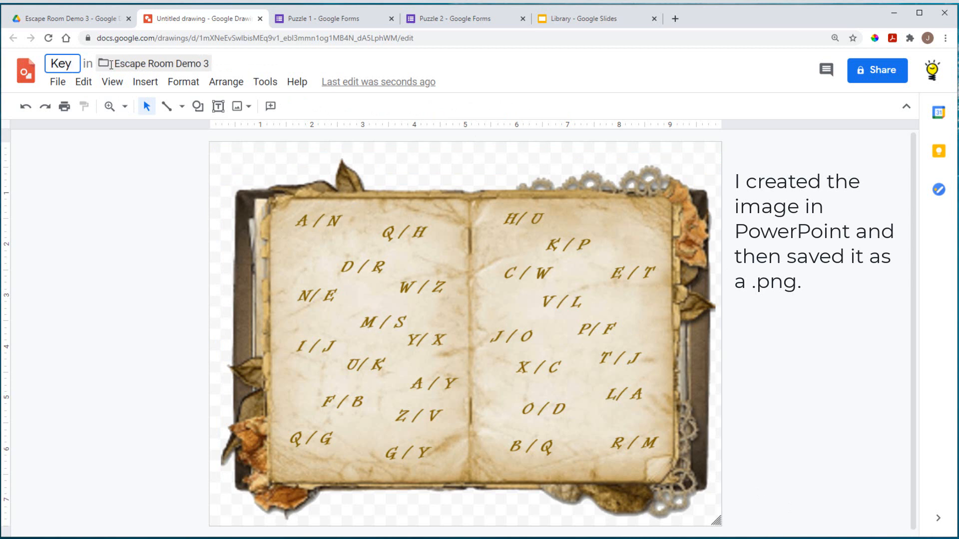
left_click(135, 164)
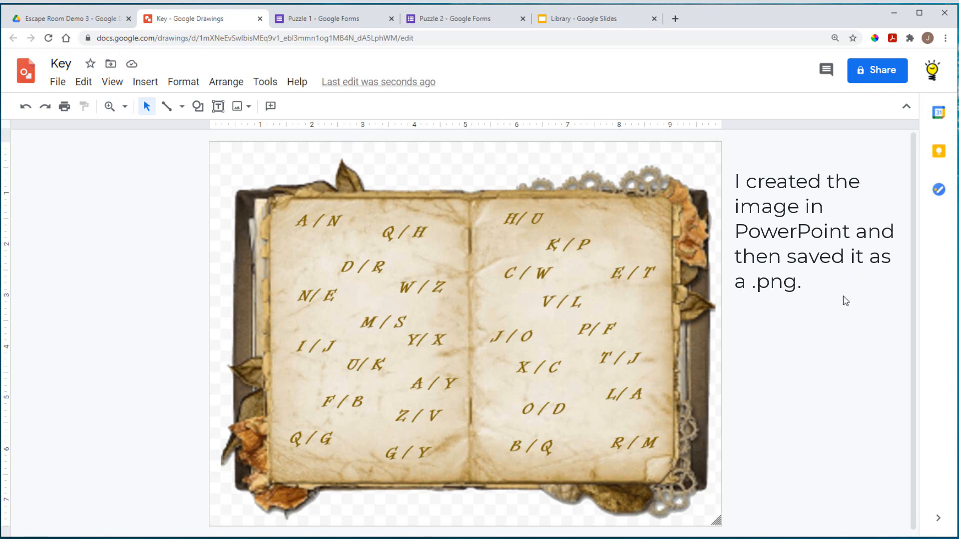
Step: Share the drawing so anyone with the link can view, and copy its link
left_click(876, 70)
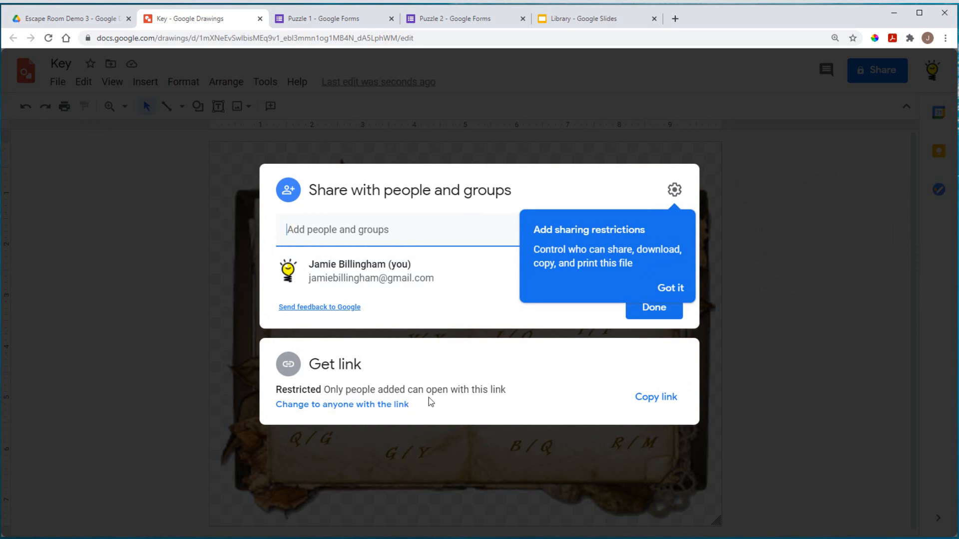
left_click(366, 405)
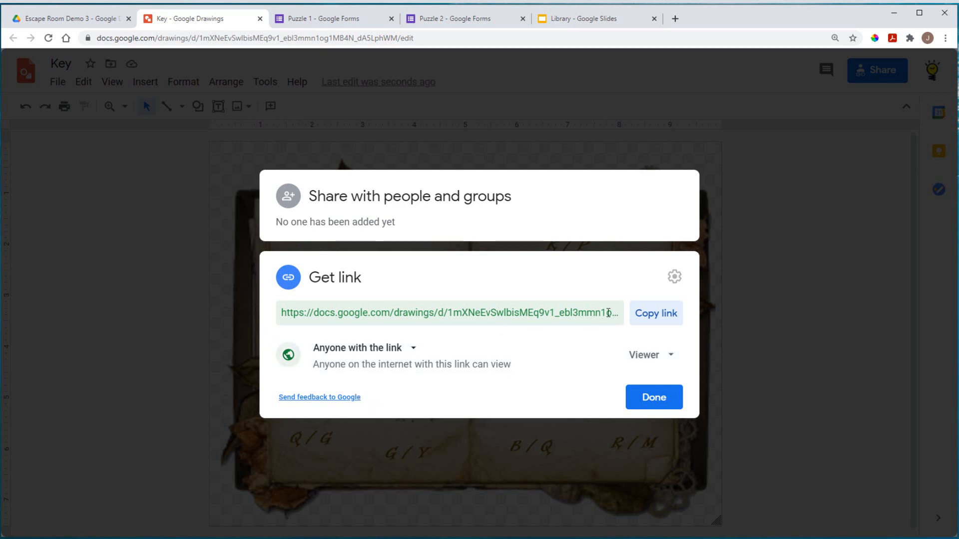
left_click(652, 314)
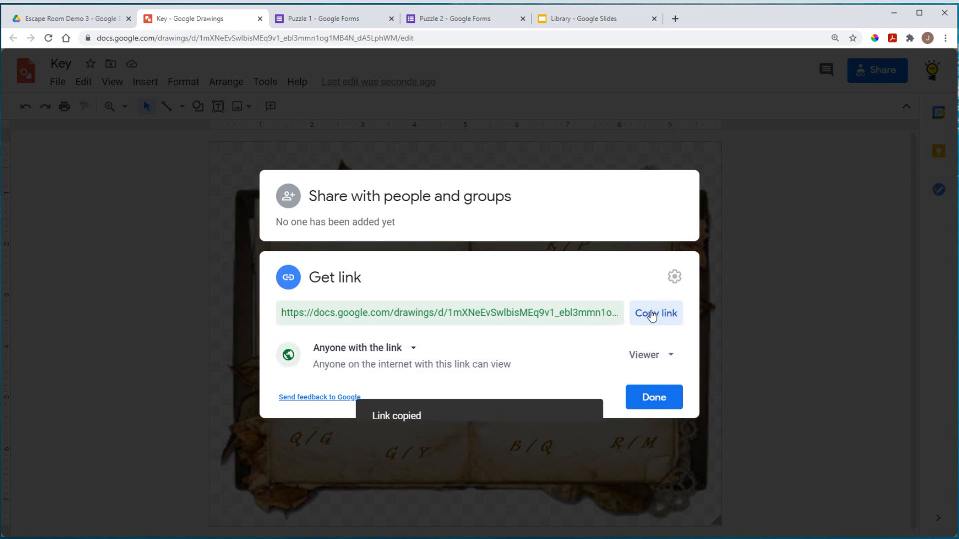
left_click(654, 398)
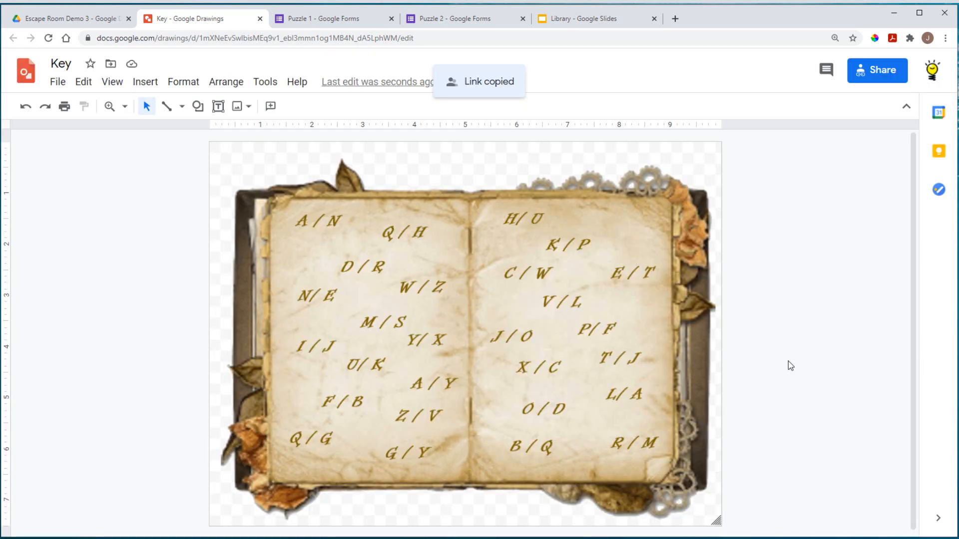
left_click(675, 18)
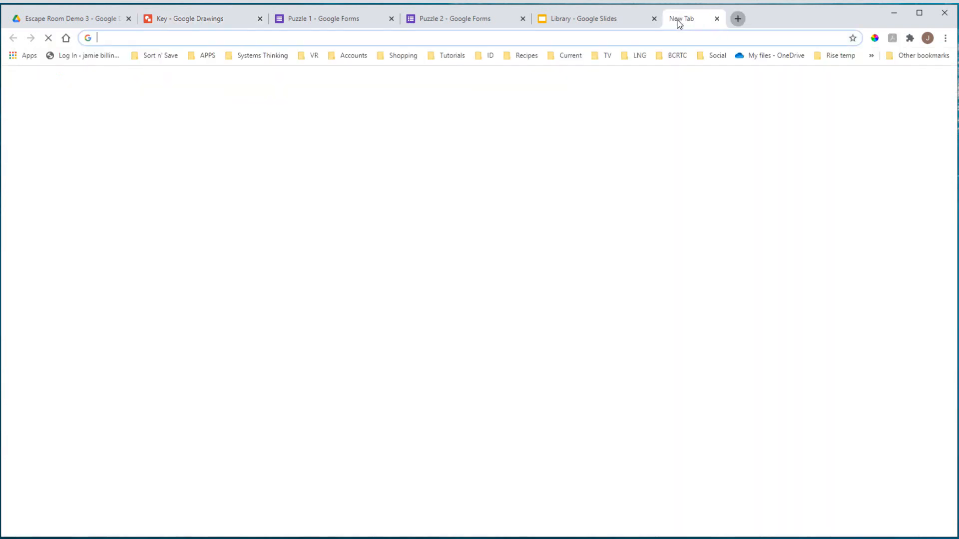
Step: Paste the Key drawing link into the address bar, replace edit?usp=sharing with preview, and copy it
left_click(574, 37)
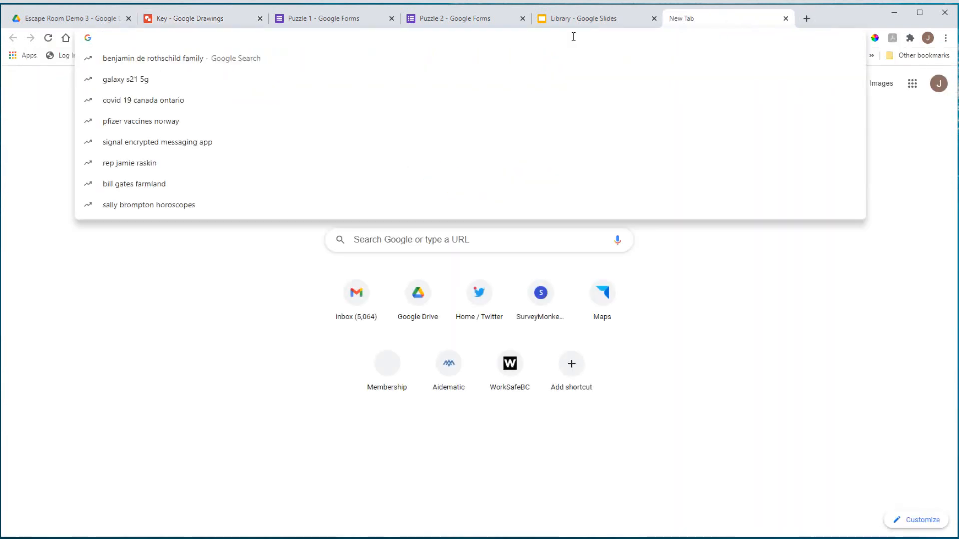
right_click(151, 42)
left_click(188, 115)
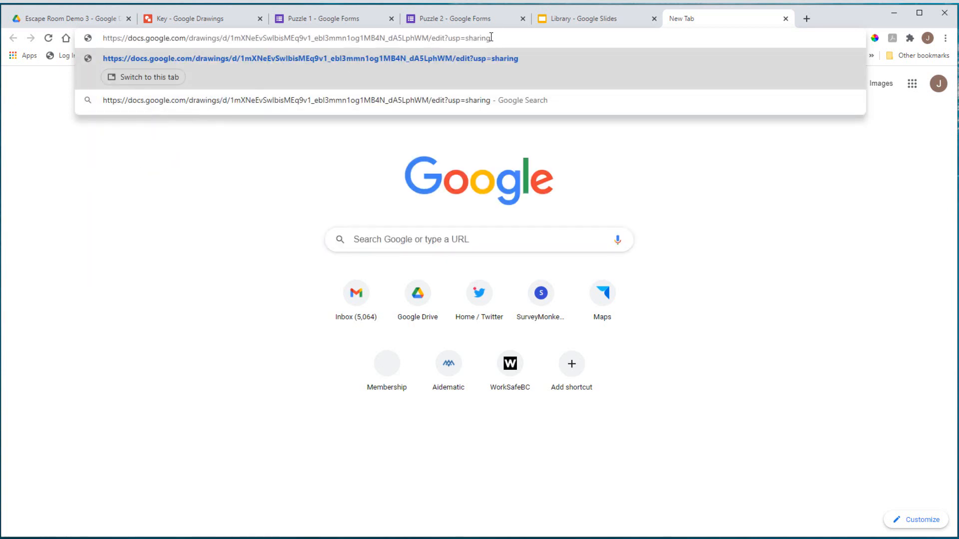
left_click_drag(489, 38, 434, 40)
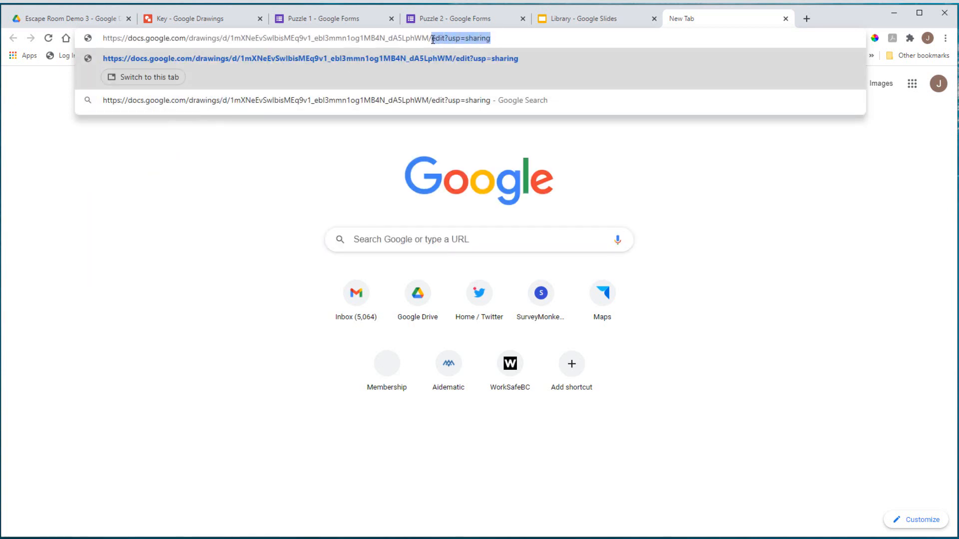
type("preview")
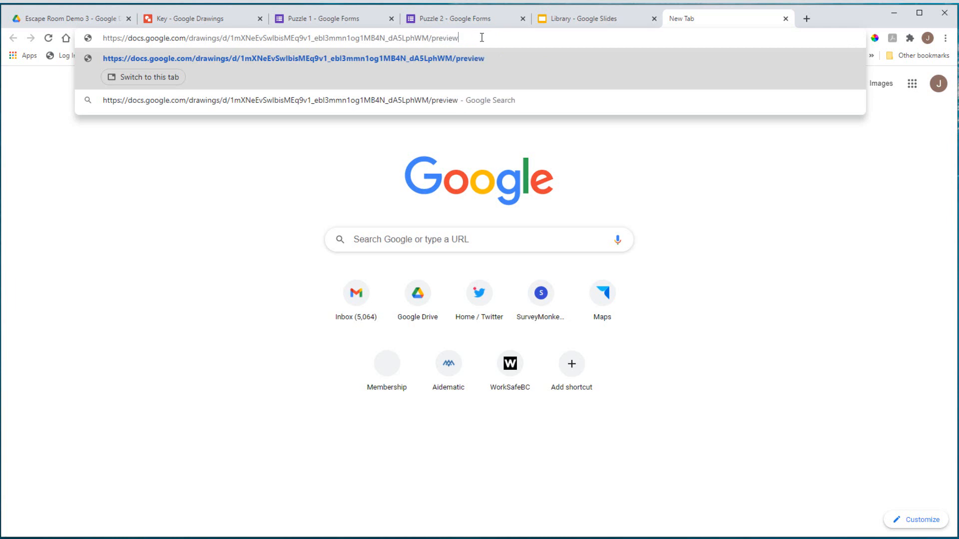
left_click_drag(479, 38, 84, 40)
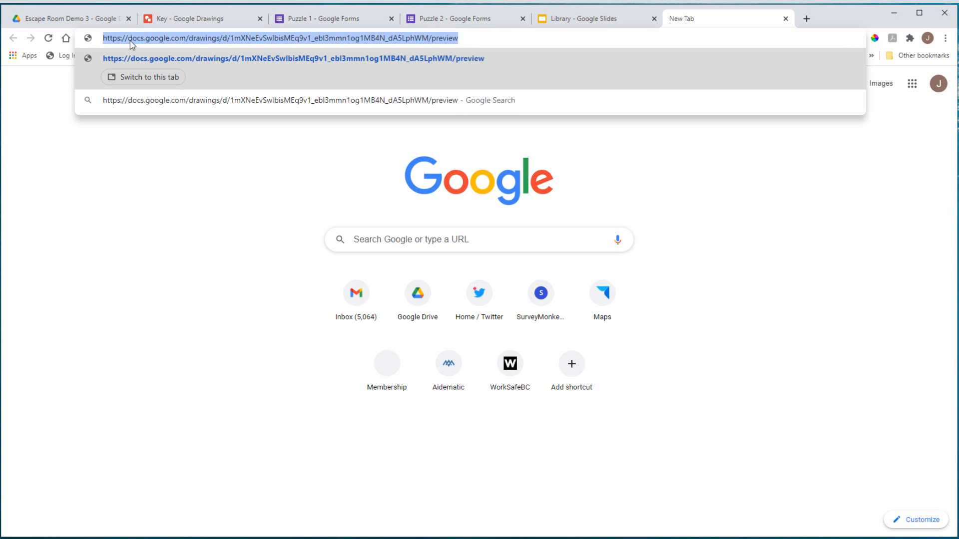
right_click(157, 40)
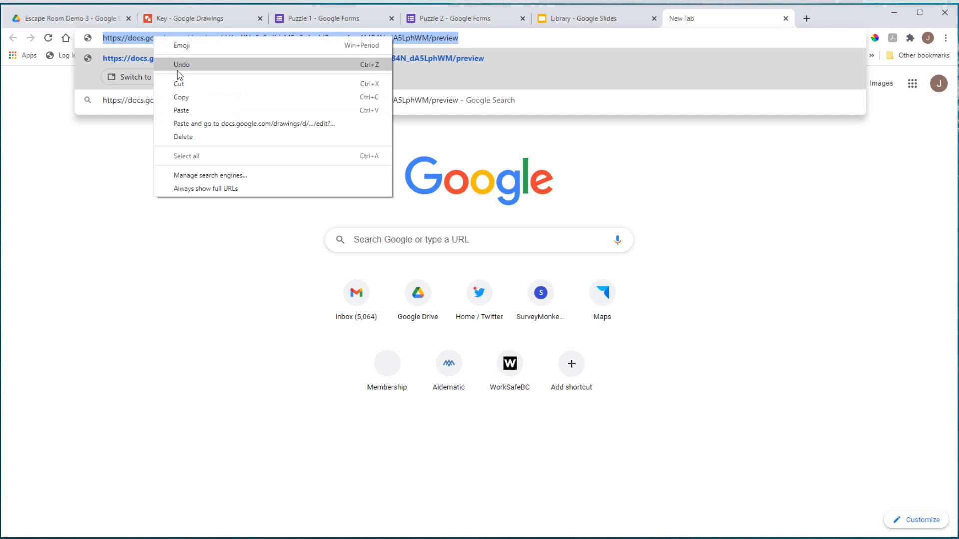
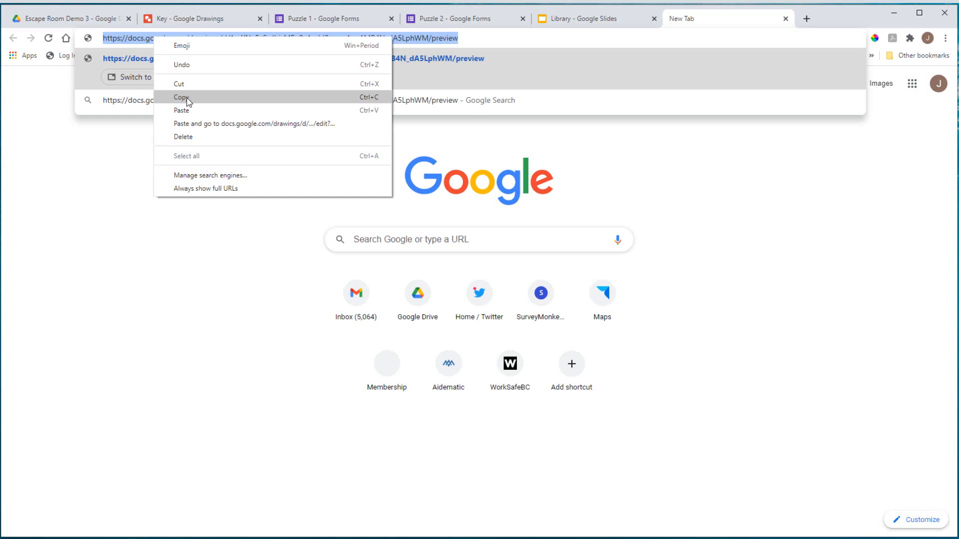
Step: Copy the Key drawing's preview address and bring the OneNote Links page forward
left_click(188, 99)
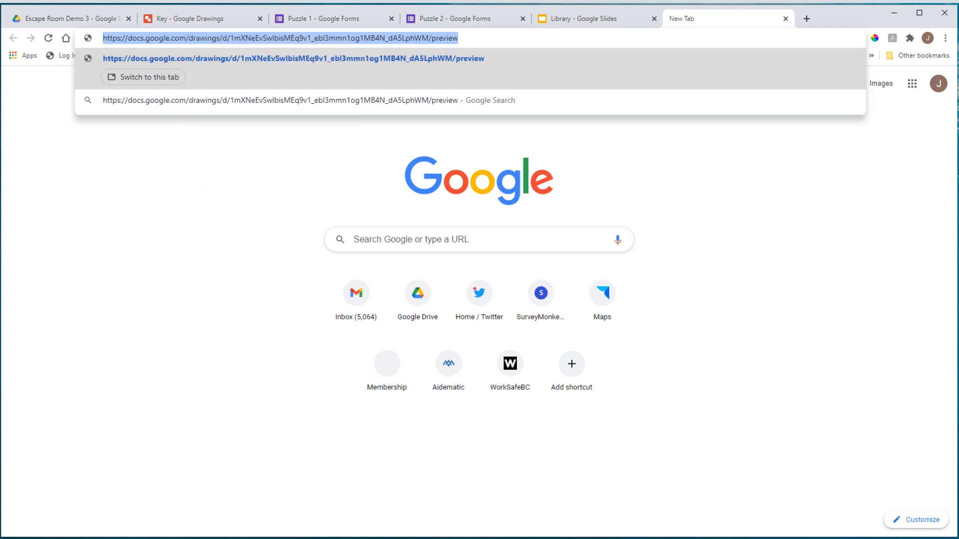
key("alt+Tab")
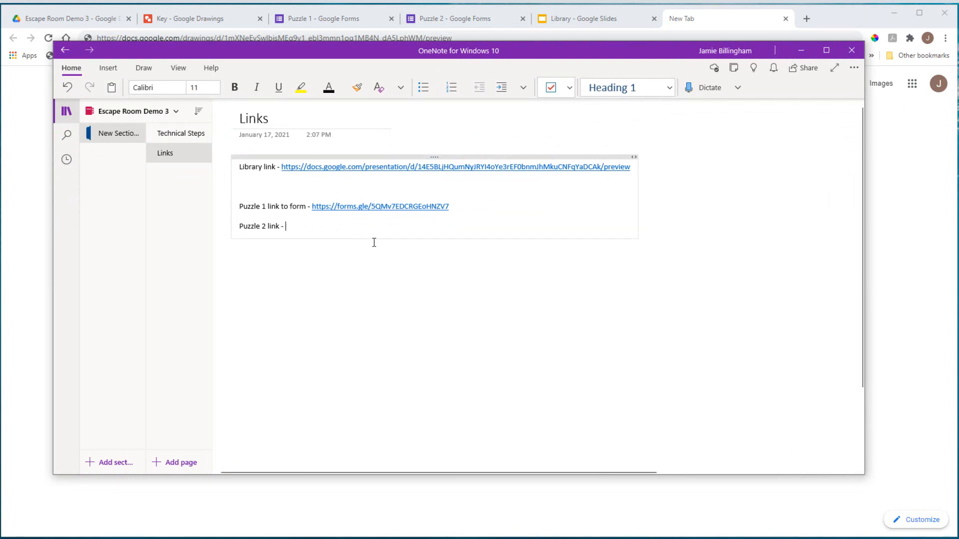
Step: Add a 'Key link to preview slide' line holding the Key drawing preview URL, widening the note
key("Return")
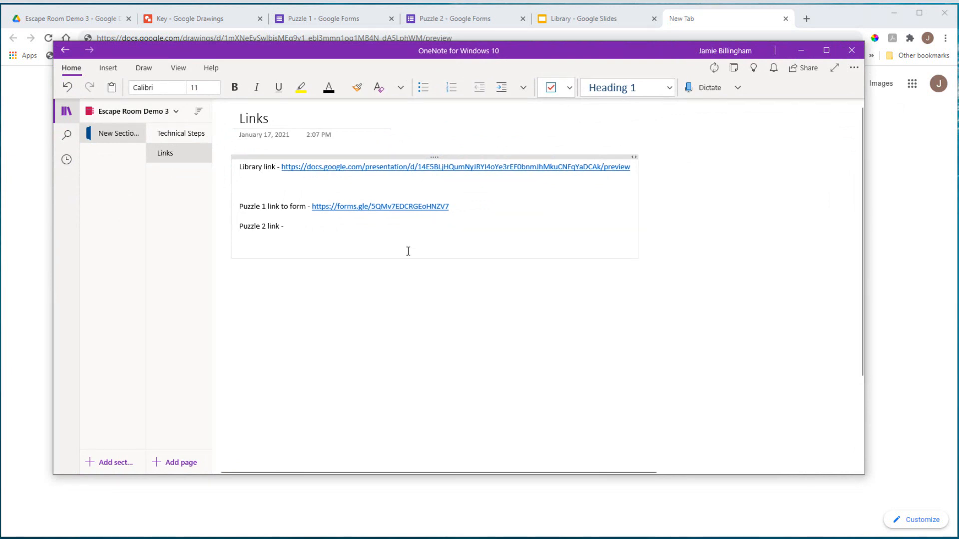
type("Key ")
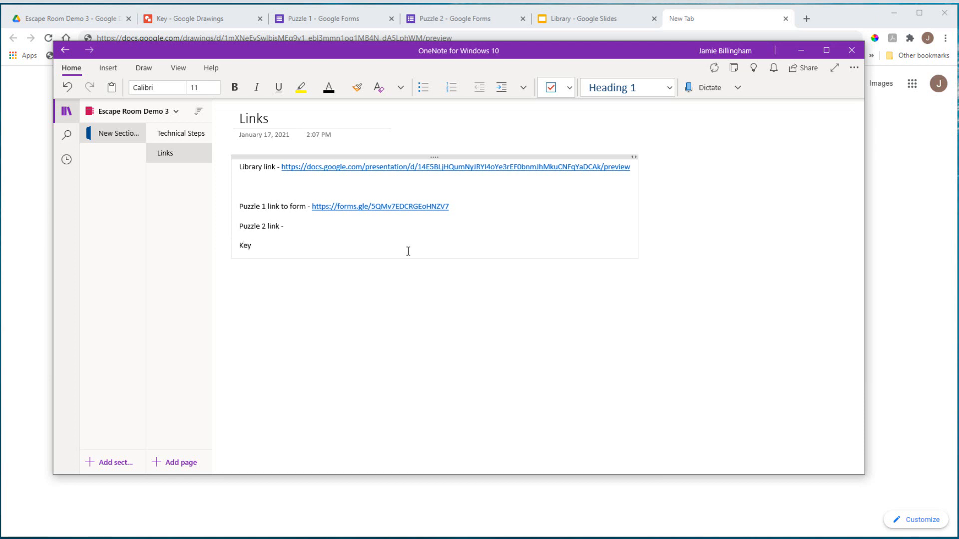
type("link to preview slide")
key("ctrl+v")
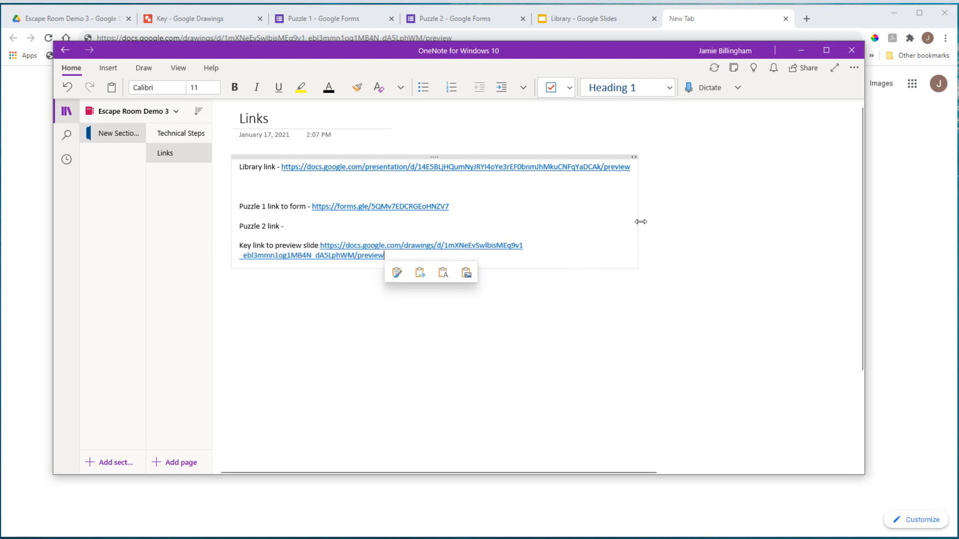
left_click_drag(639, 222, 772, 226)
left_click(294, 227)
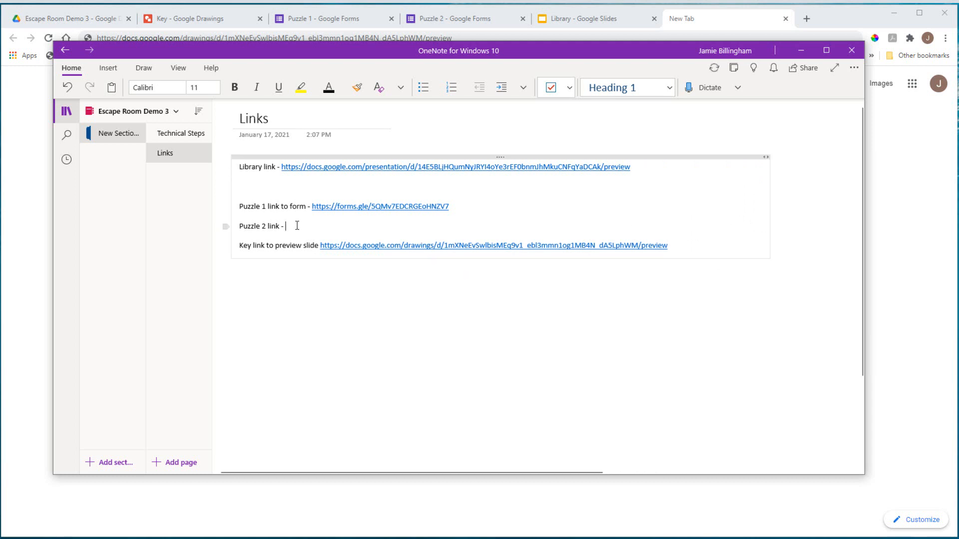
left_click(802, 50)
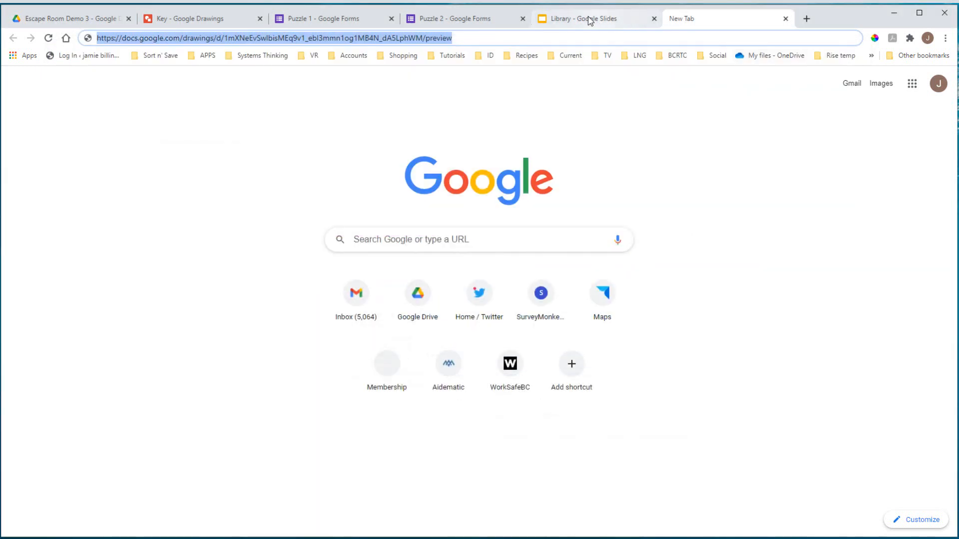
Step: Copy the Puzzle 2 form's shortened forms.gle share link from its Send dialog
left_click(589, 19)
left_click(460, 19)
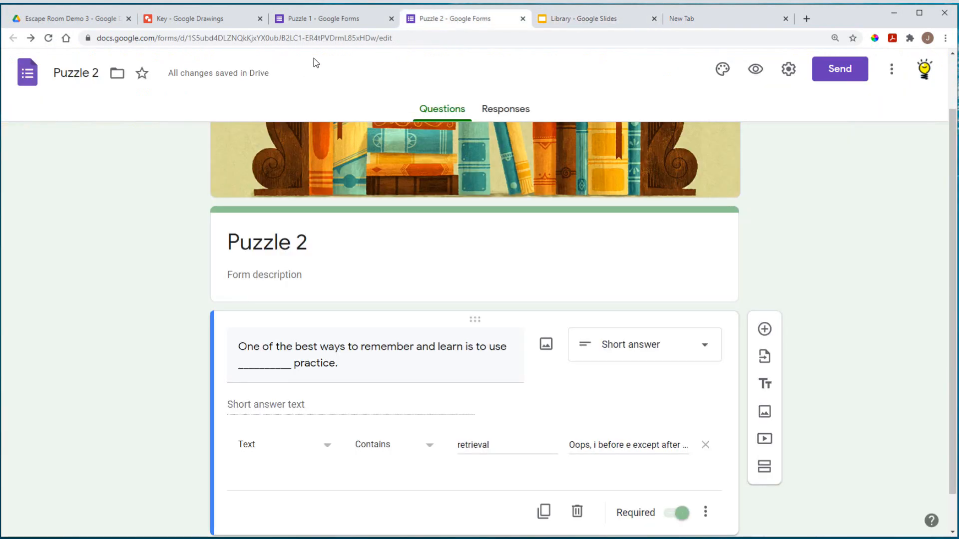
left_click(841, 70)
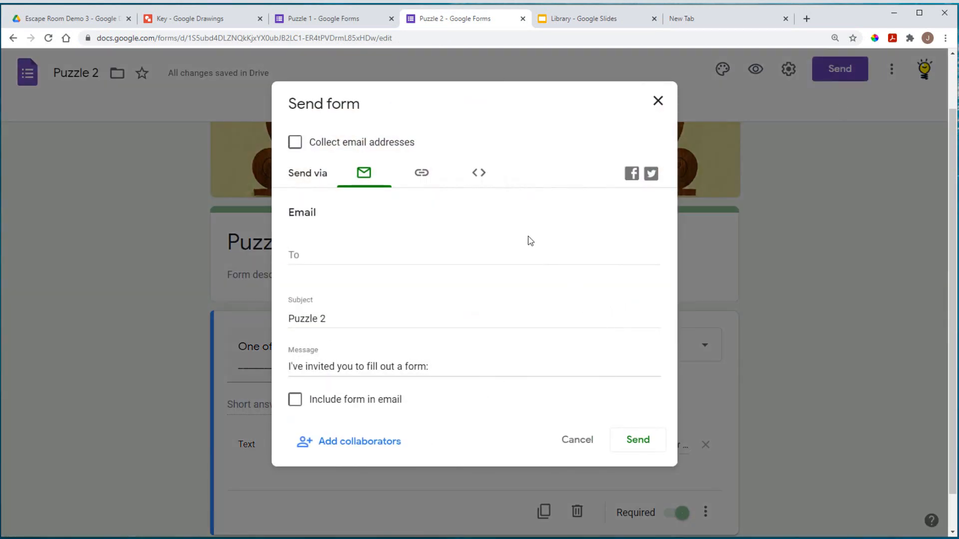
left_click(430, 172)
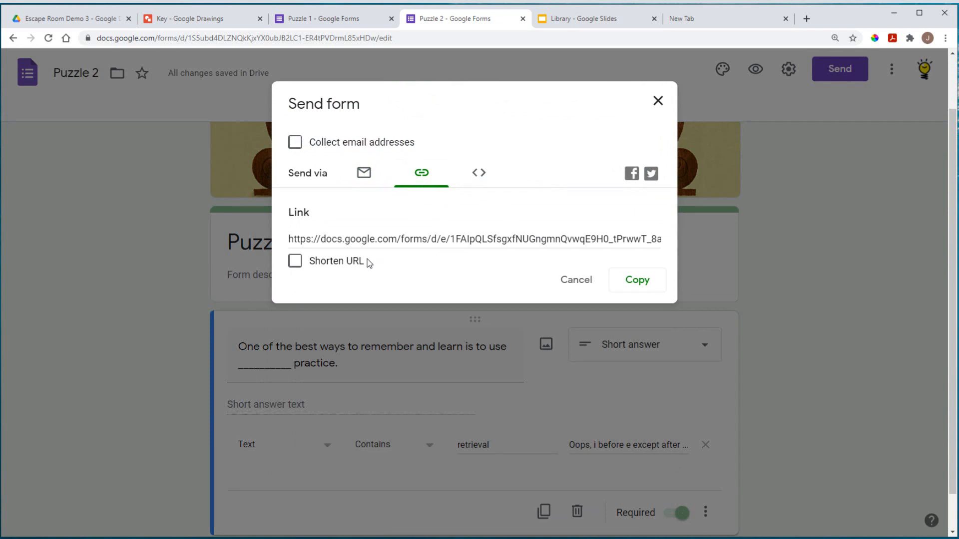
left_click(294, 260)
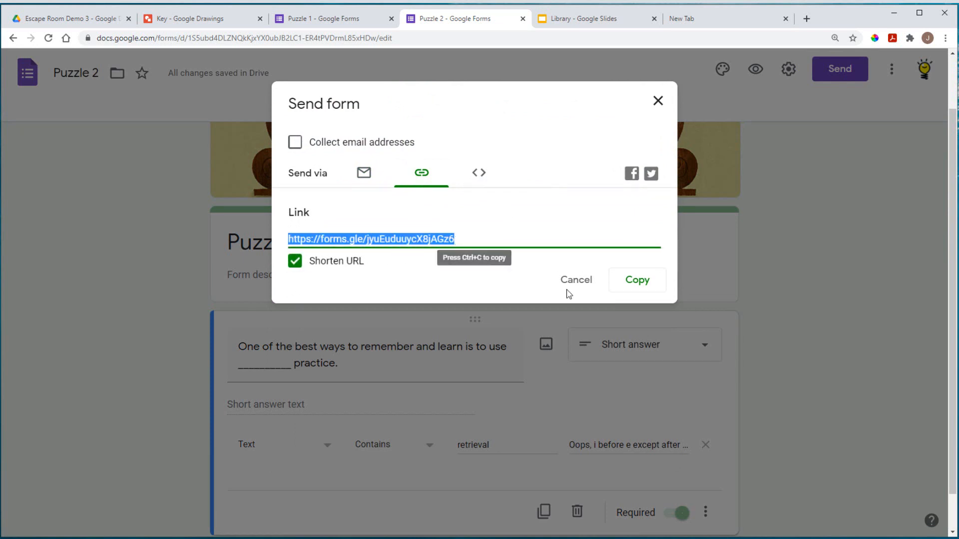
left_click(649, 280)
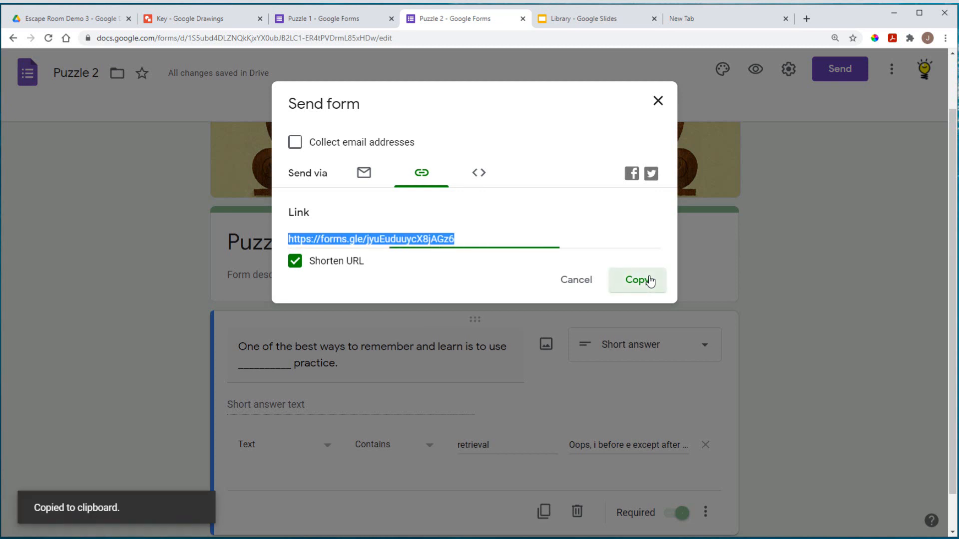
left_click(657, 101)
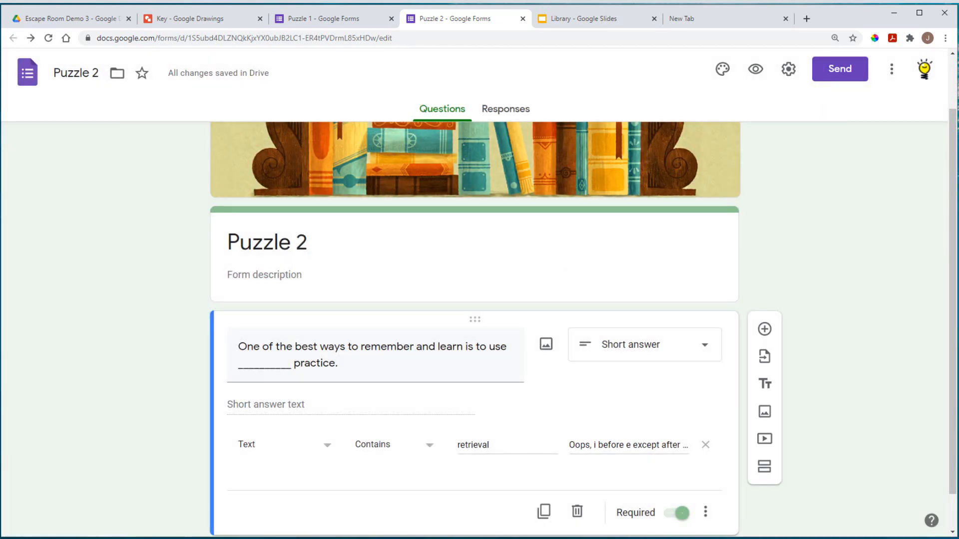
Step: Paste the short Puzzle 2 form link after 'Puzzle 2 link -' in the OneNote Links page
key("alt+Tab")
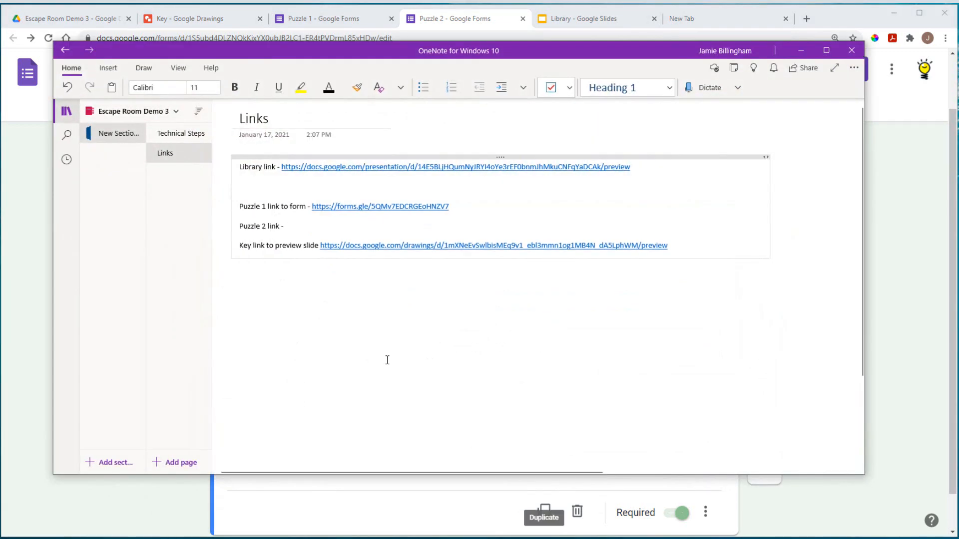
left_click(301, 225)
right_click(301, 225)
left_click(355, 274)
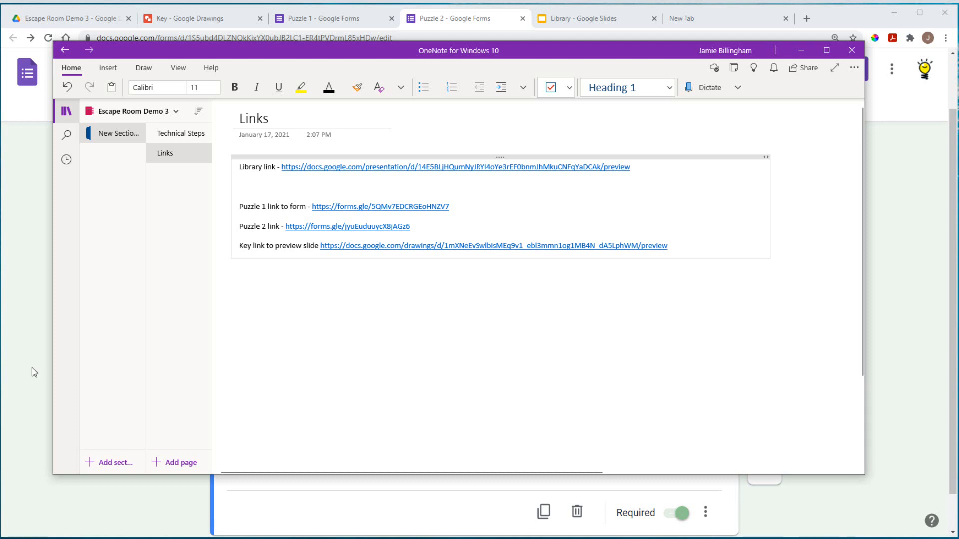
key("alt+Tab")
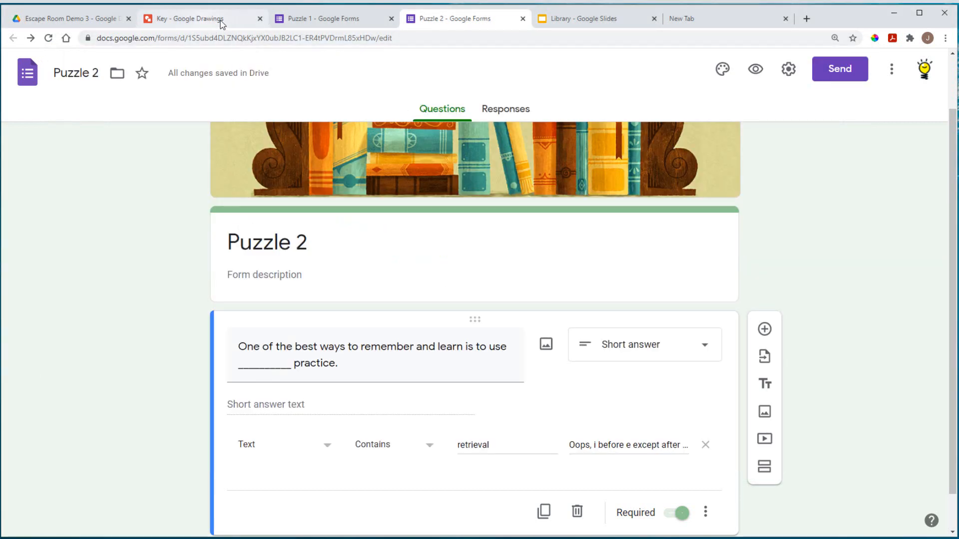
left_click(586, 21)
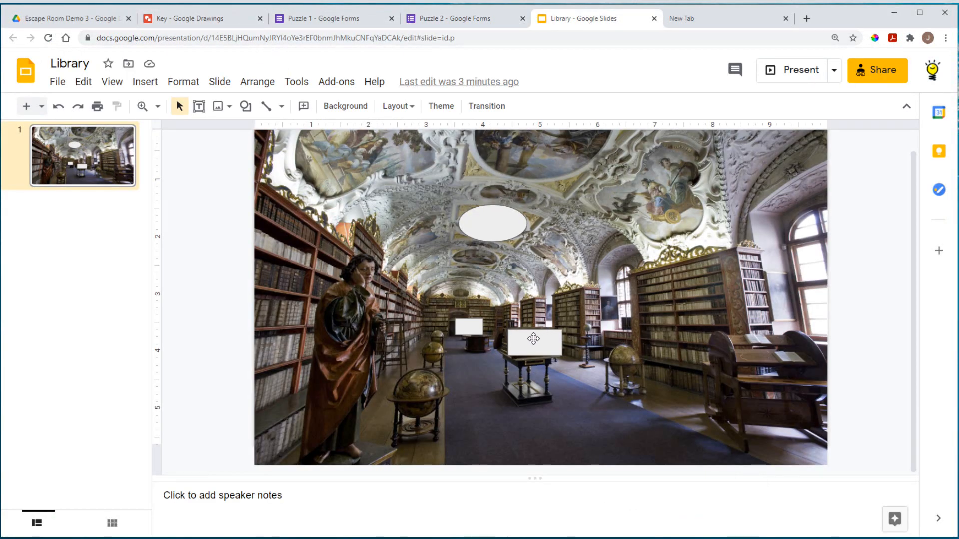
Step: Replace the ceiling oval hotspot's link with the shortened Puzzle 2 forms.gle URL
left_click(489, 219)
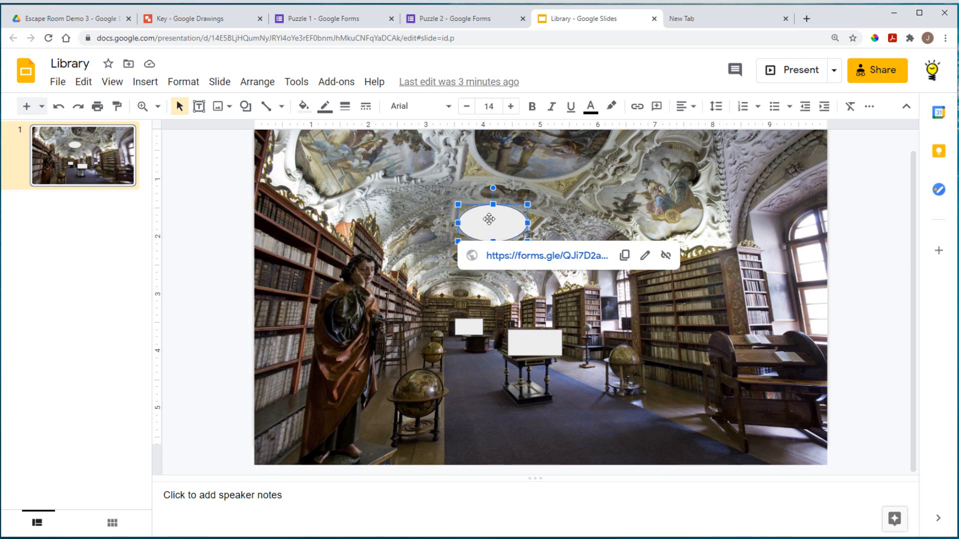
left_click(645, 256)
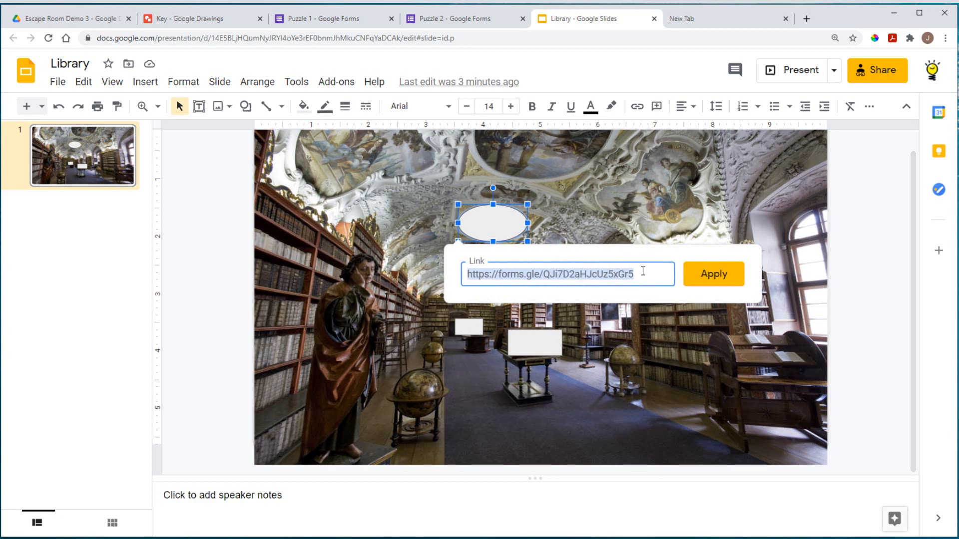
left_click_drag(643, 272, 499, 274)
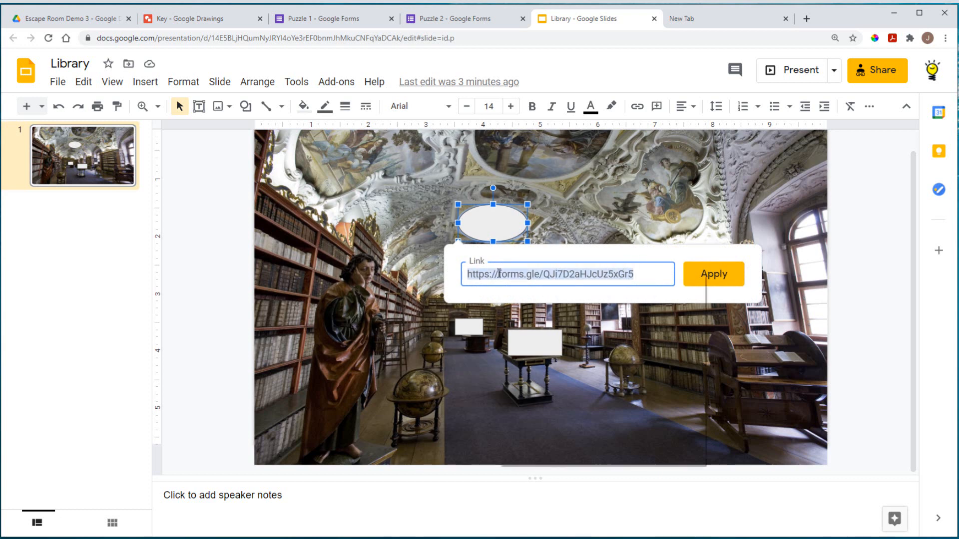
right_click(499, 274)
left_click(544, 323)
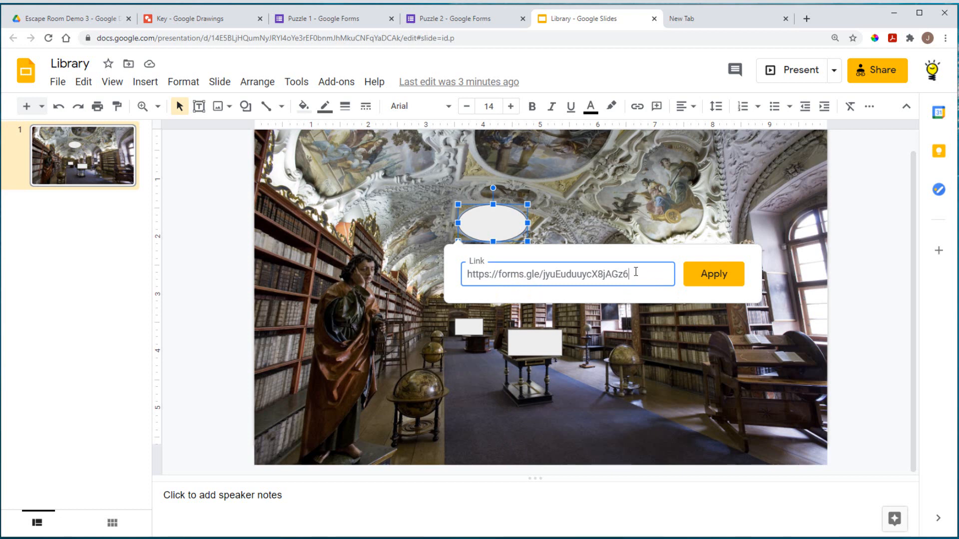
left_click(717, 275)
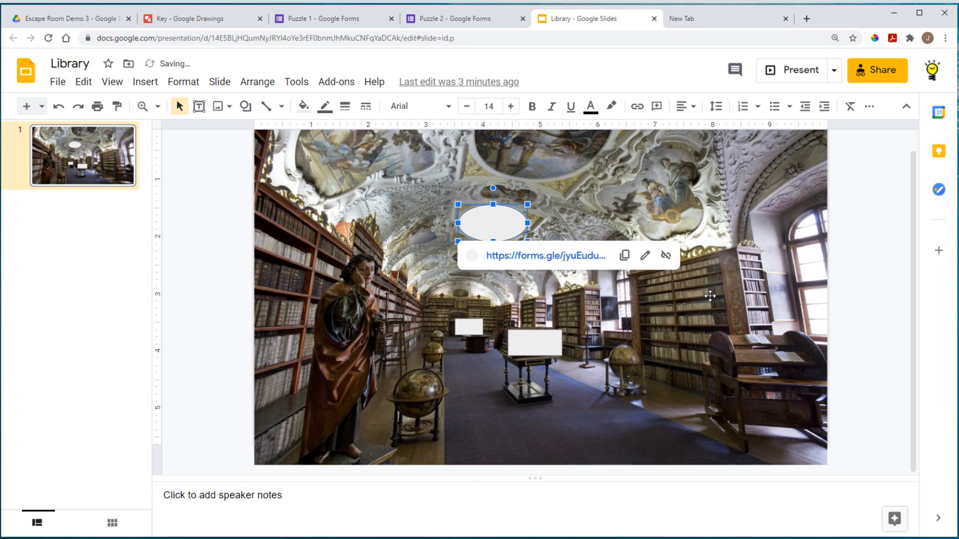
left_click(662, 361)
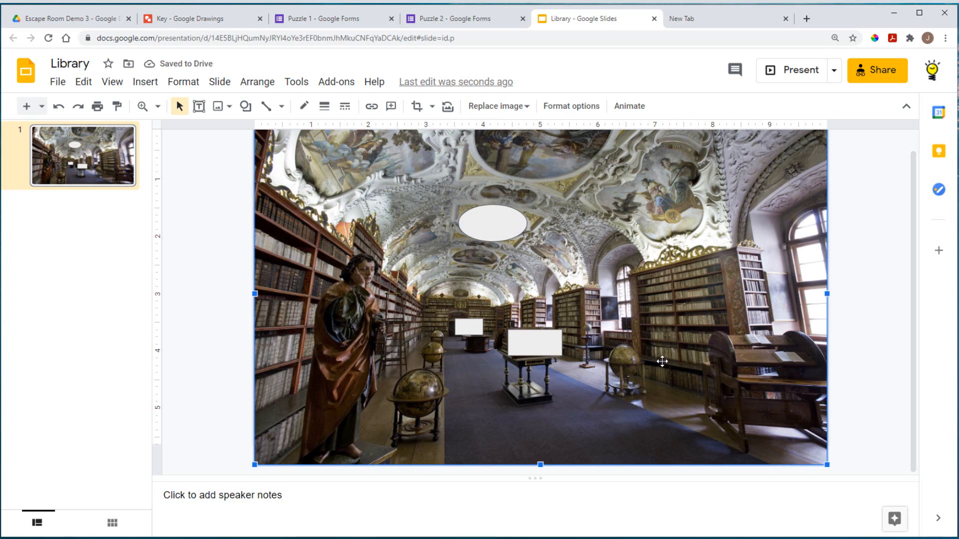
left_click(471, 327)
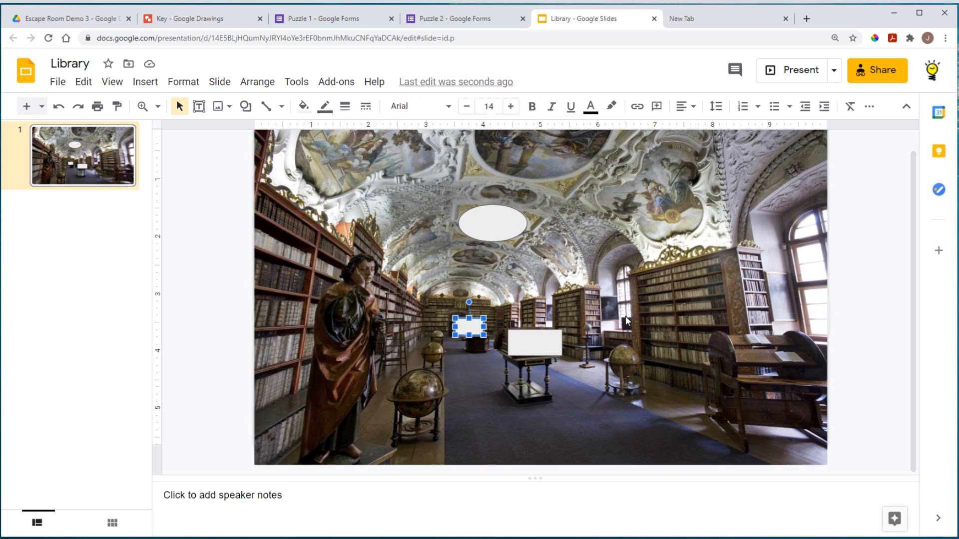
Step: Copy the Key drawing preview URL from the OneNote Links page
right_click(464, 329)
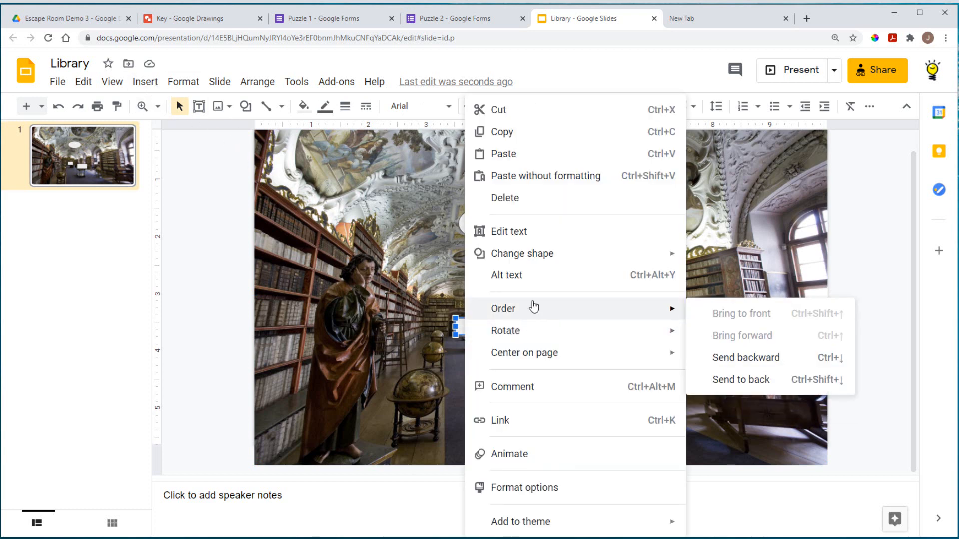
left_click(500, 421)
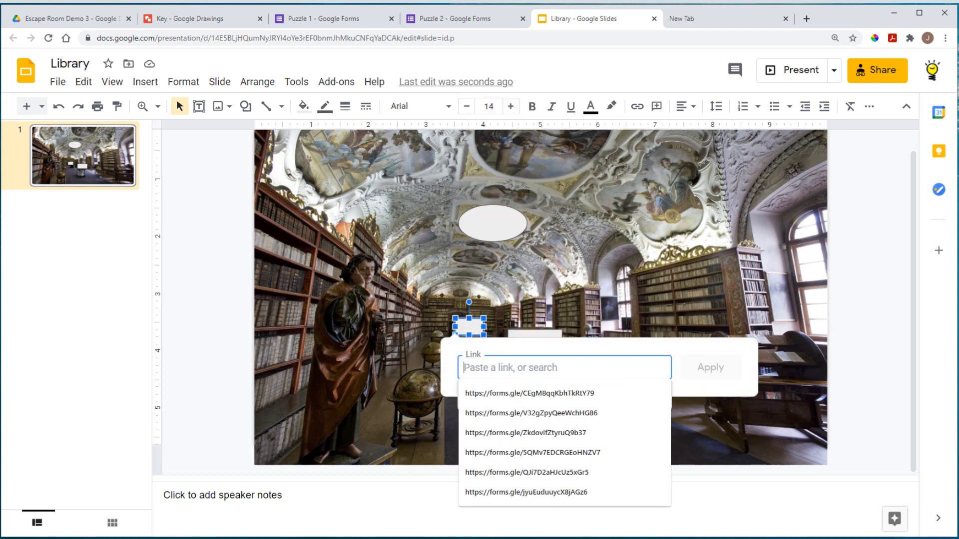
key("alt+Tab")
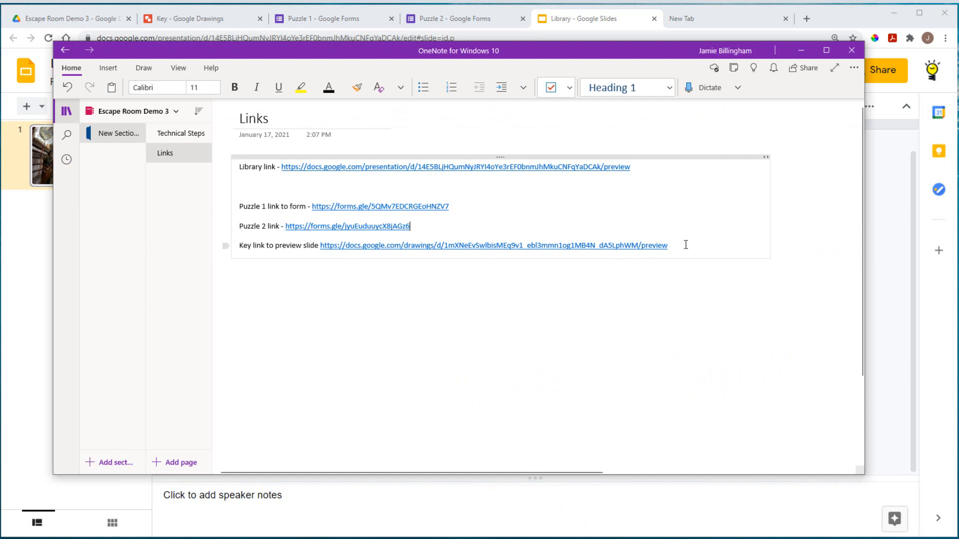
left_click_drag(685, 245, 402, 245)
left_click_drag(345, 245, 323, 245)
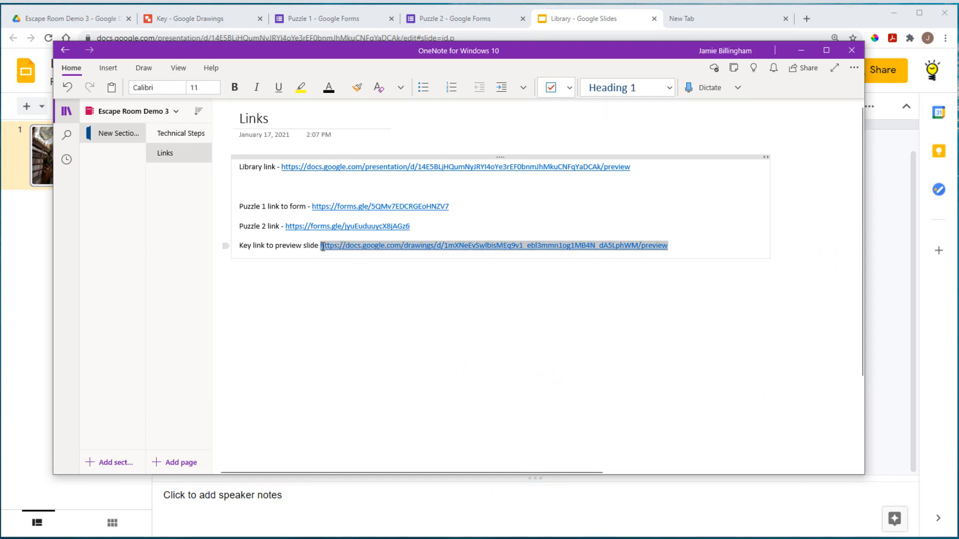
right_click(323, 248)
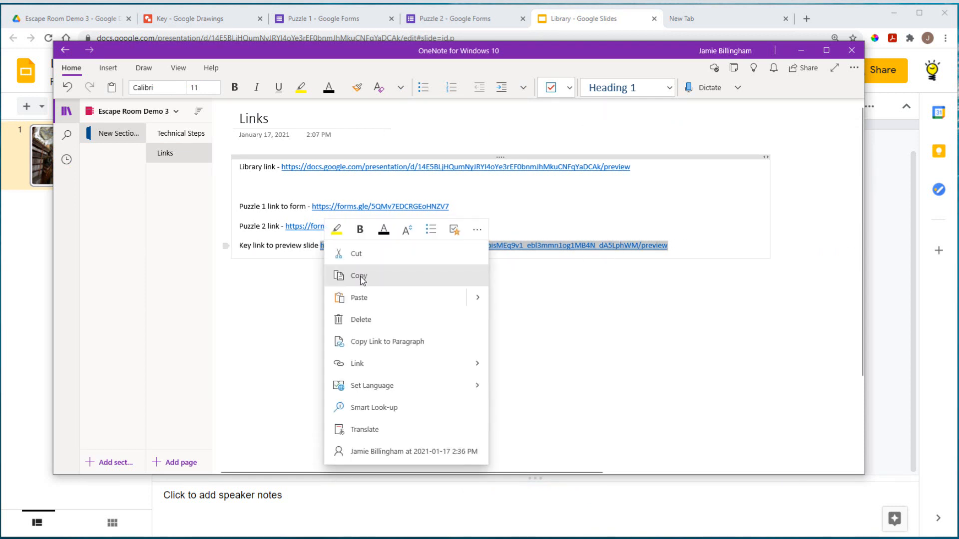
left_click(363, 275)
left_click(35, 328)
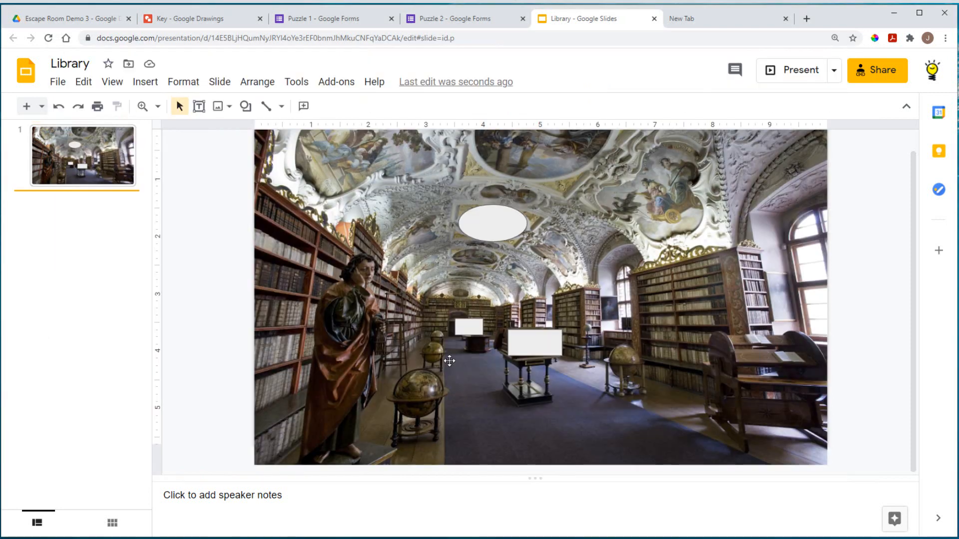
Step: Link the small white rectangle by the far table to the Key drawing's preview URL
right_click(478, 330)
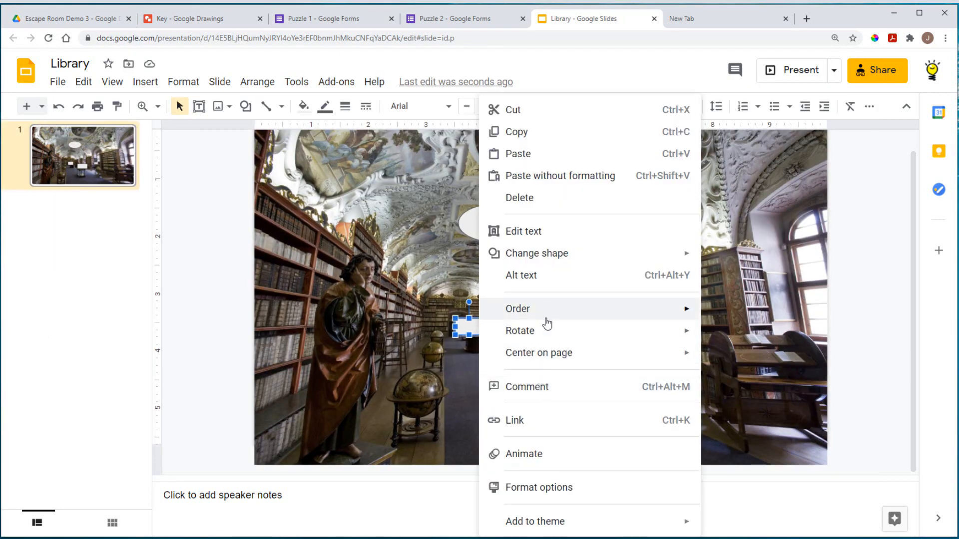
left_click(540, 419)
right_click(495, 366)
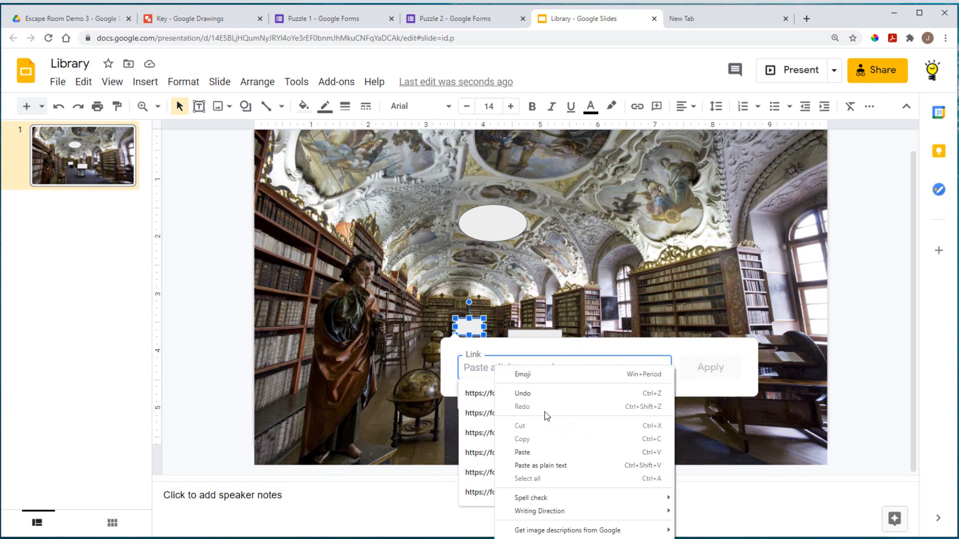
left_click(547, 452)
left_click(709, 370)
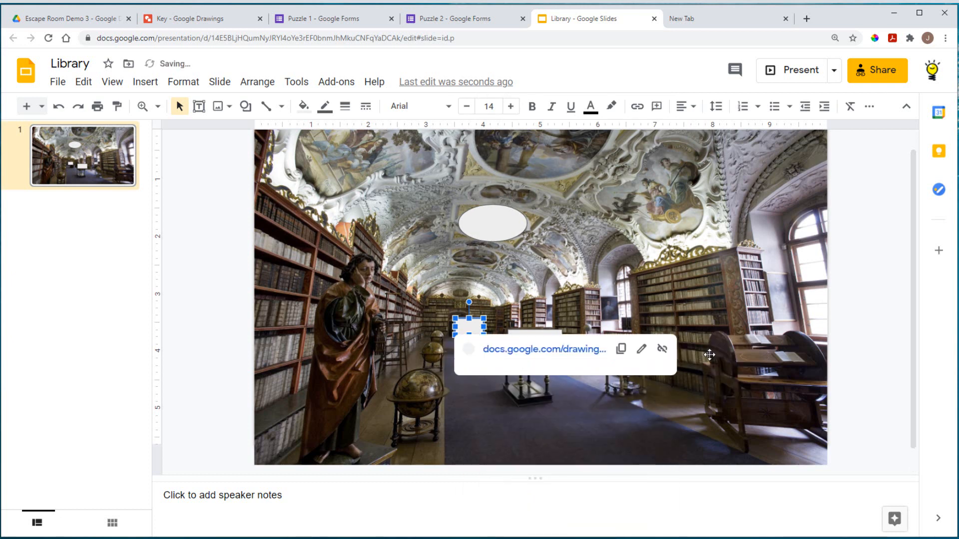
left_click(877, 367)
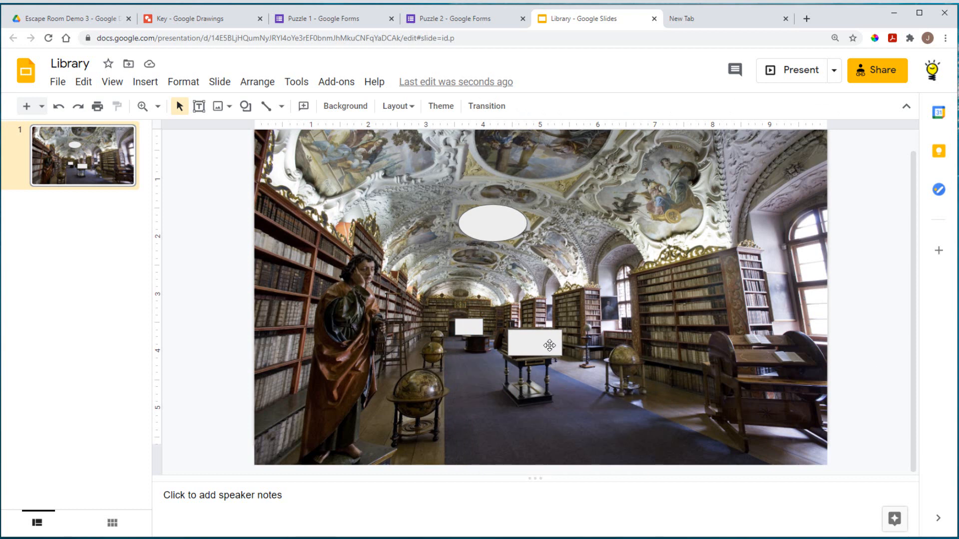
left_click(550, 345)
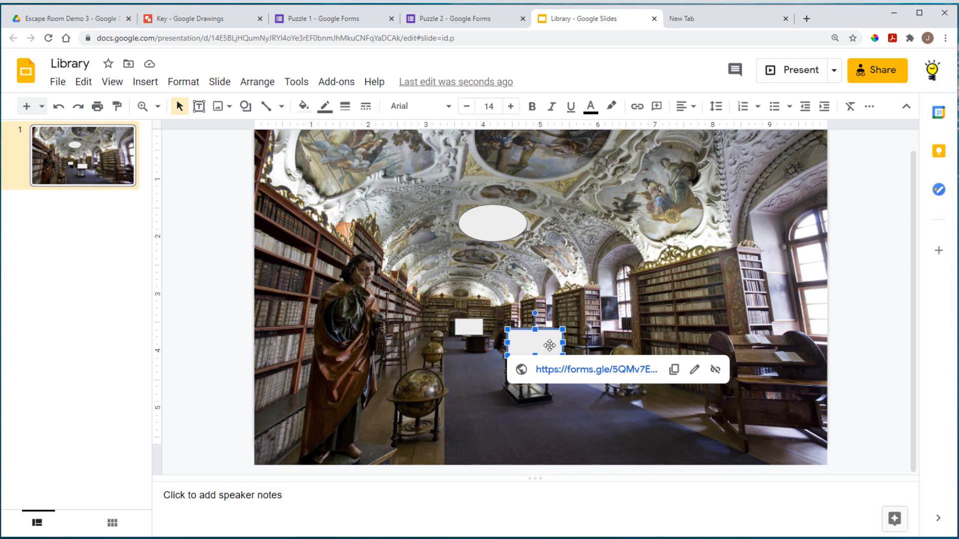
left_click(475, 329, "shift")
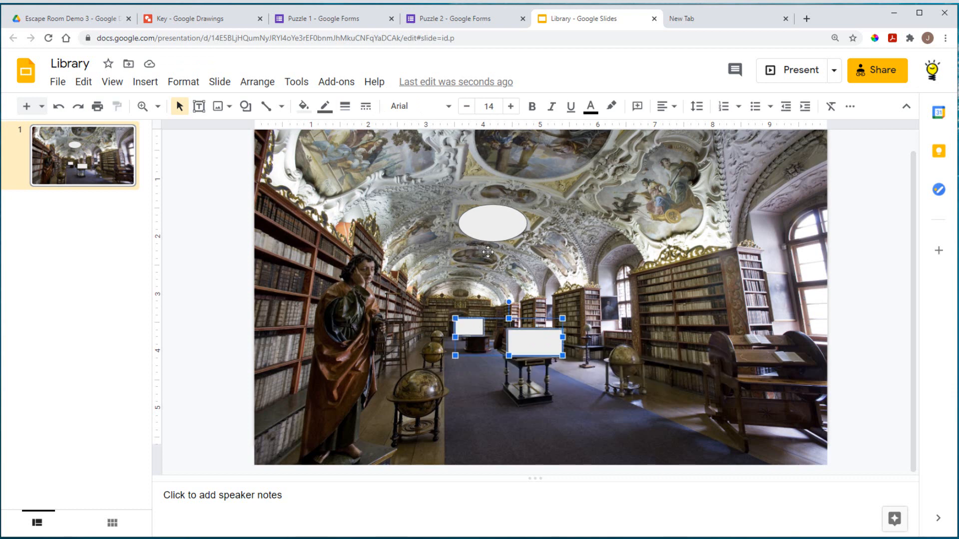
Step: Set fill and border colour to Transparent for the oval and both white rectangles
left_click(489, 226, "shift")
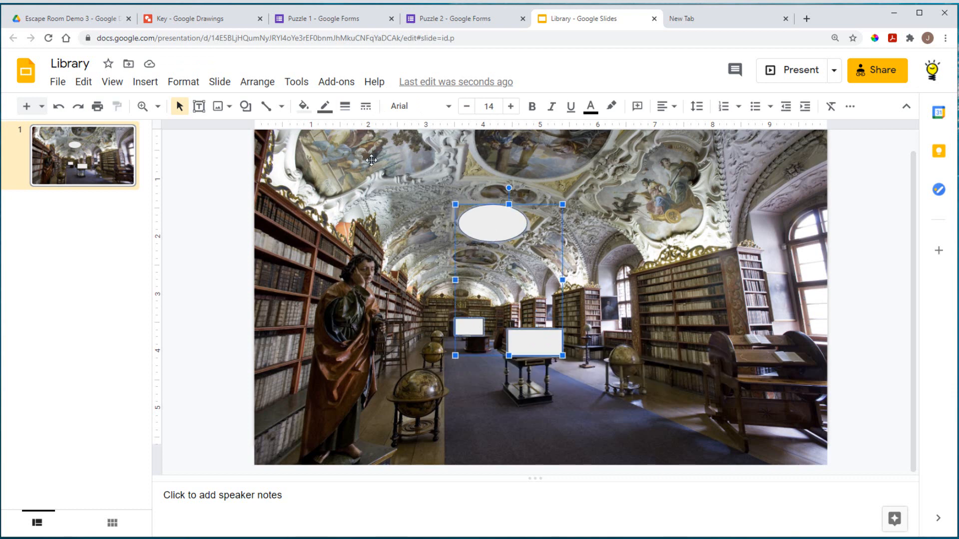
left_click(303, 106)
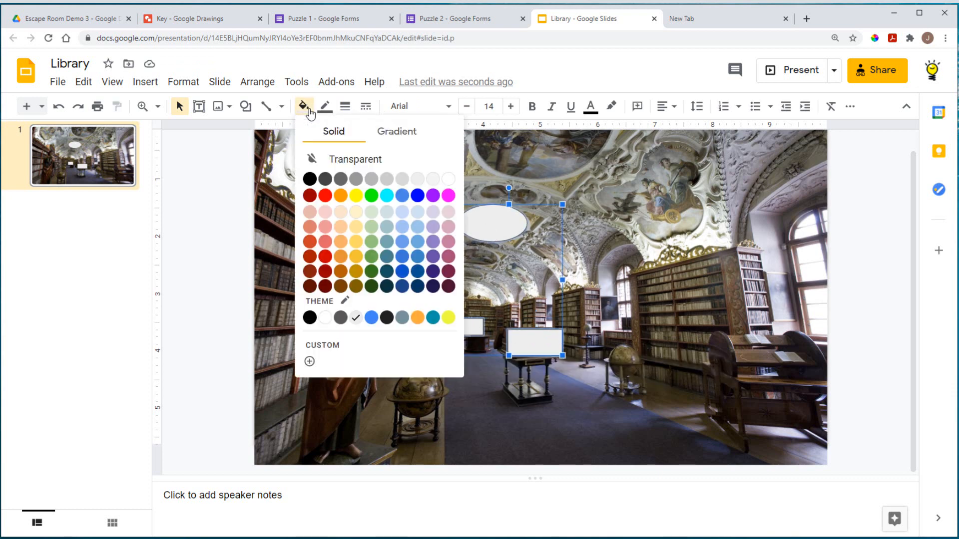
left_click(337, 161)
left_click(325, 106)
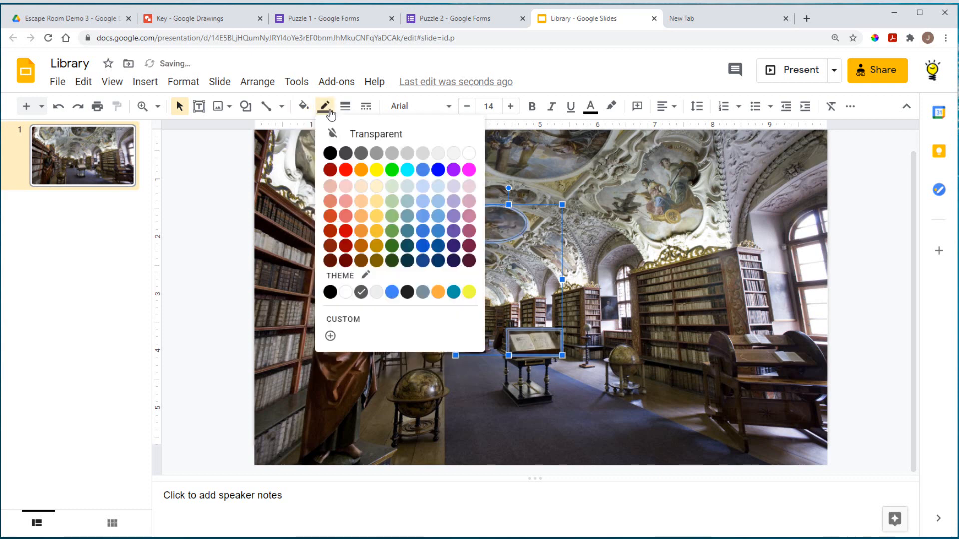
left_click(376, 140)
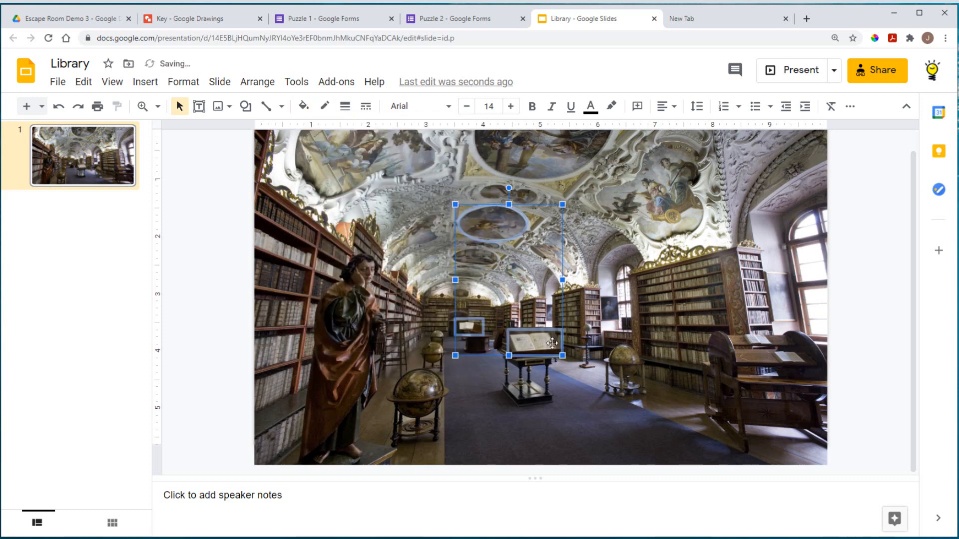
left_click(606, 421)
left_click(880, 421)
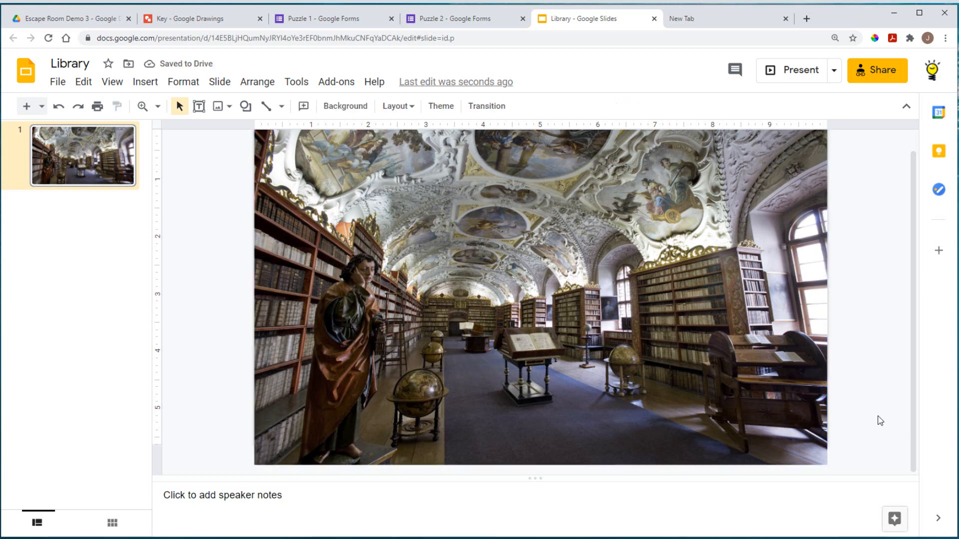
Step: Copy the Library presentation's preview URL from the OneNote Links page
key("alt+Tab")
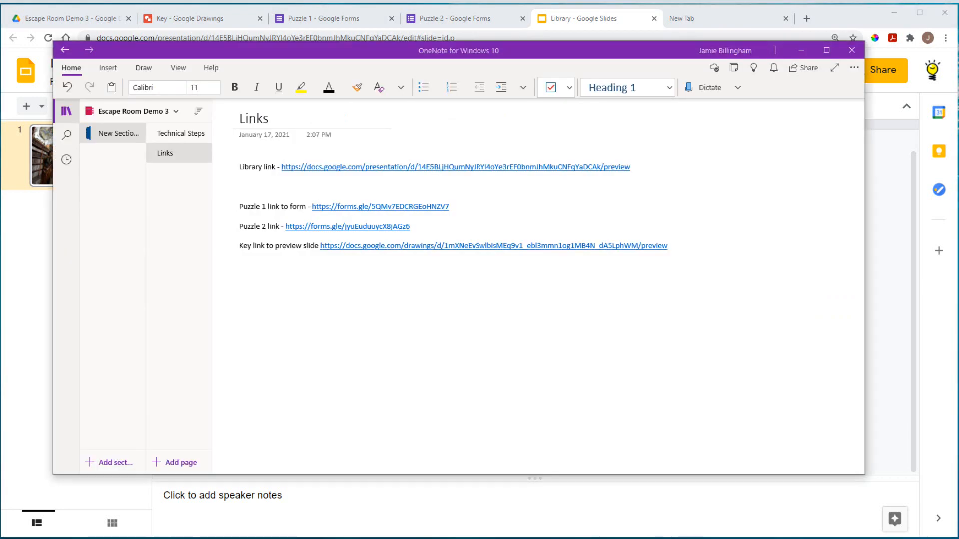
left_click(594, 355)
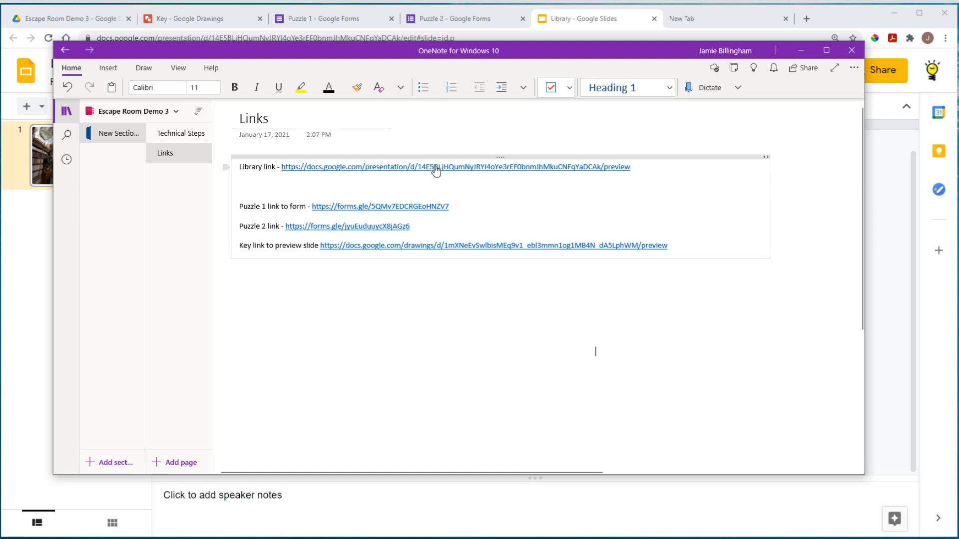
left_click_drag(632, 167, 282, 166)
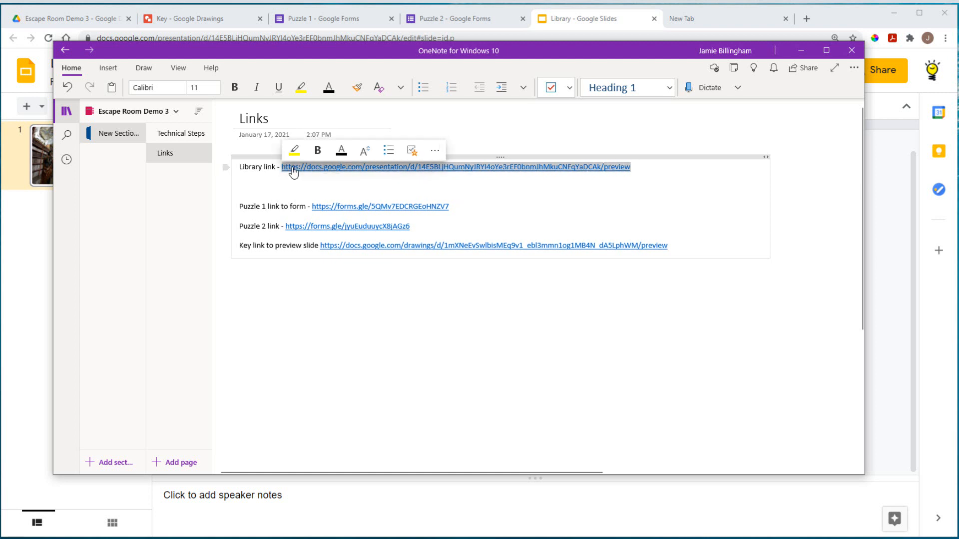
right_click(294, 166)
left_click(341, 196)
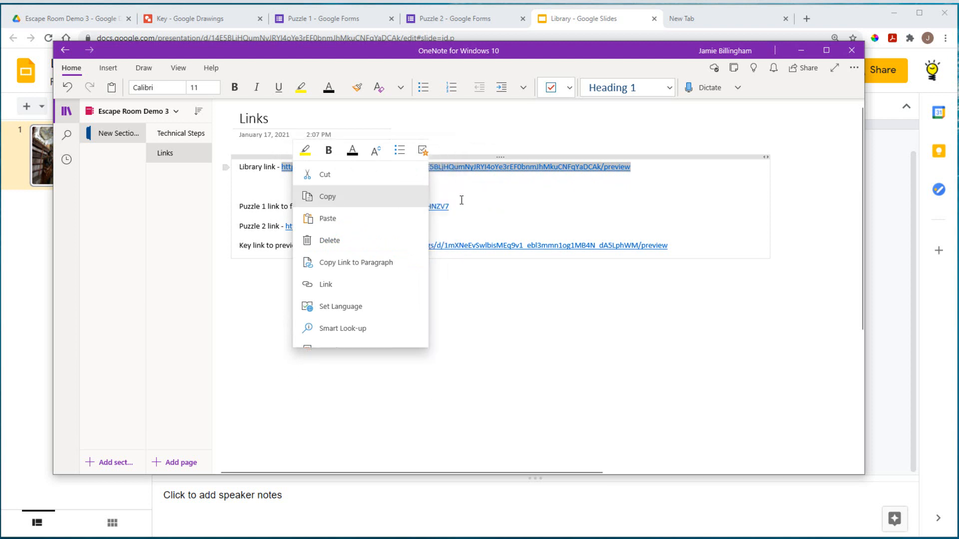
left_click(735, 27)
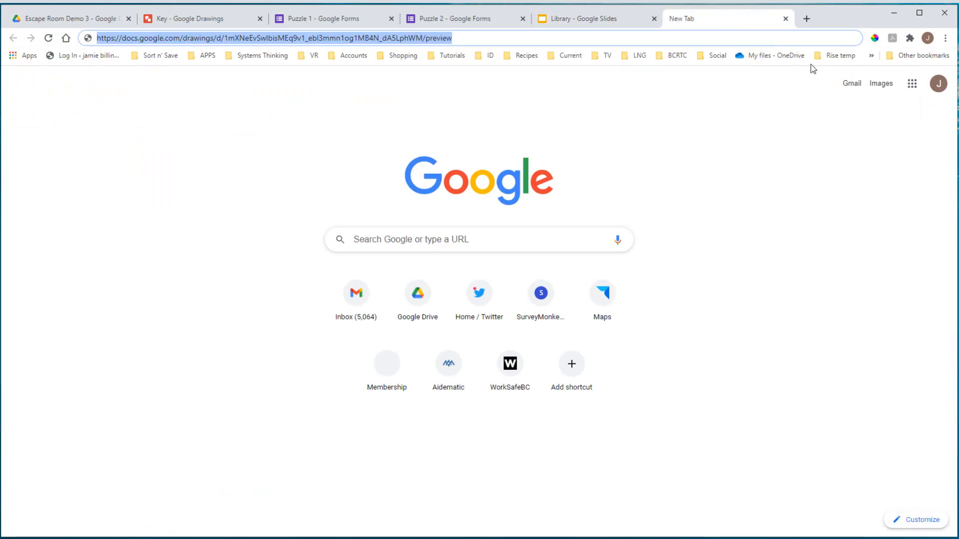
Step: Load the copied Library preview link in a new incognito Chrome window
left_click(945, 38)
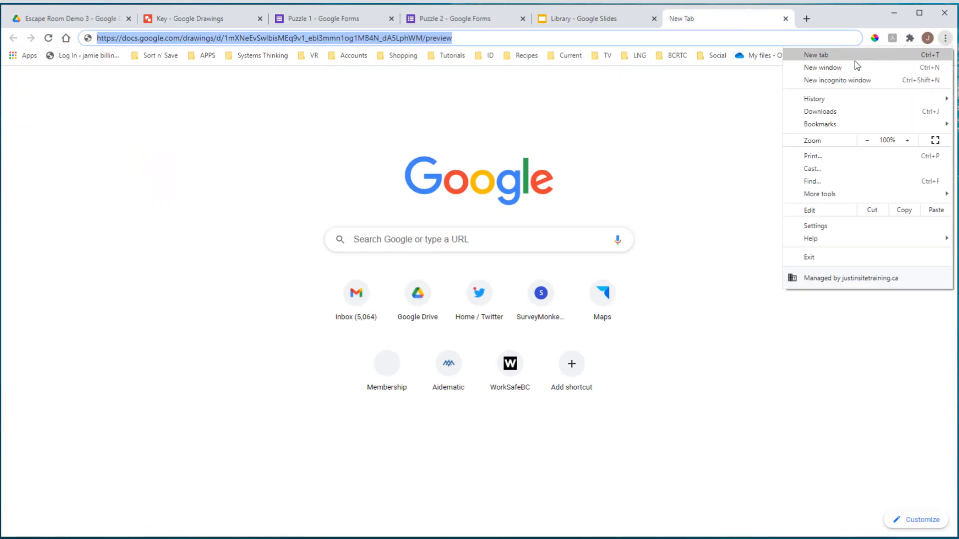
left_click(838, 80)
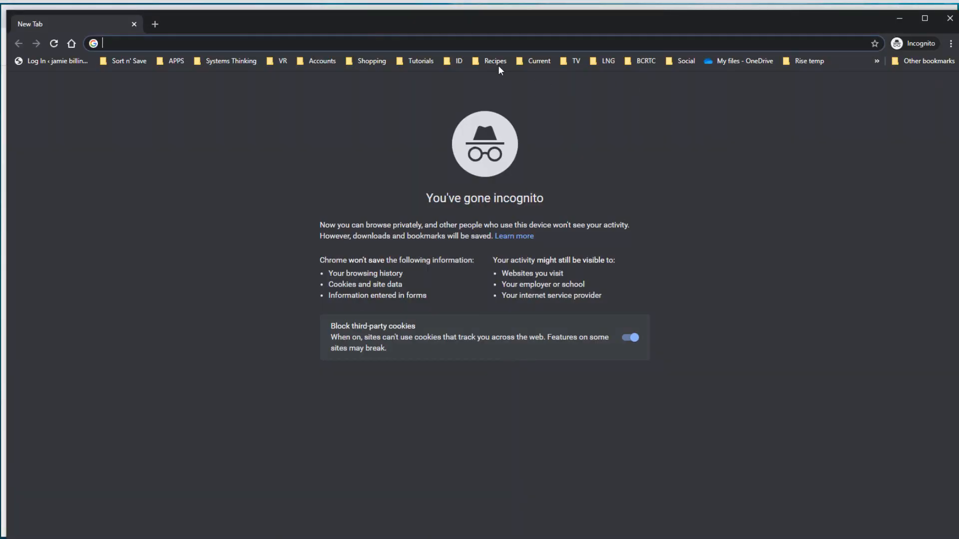
right_click(468, 41)
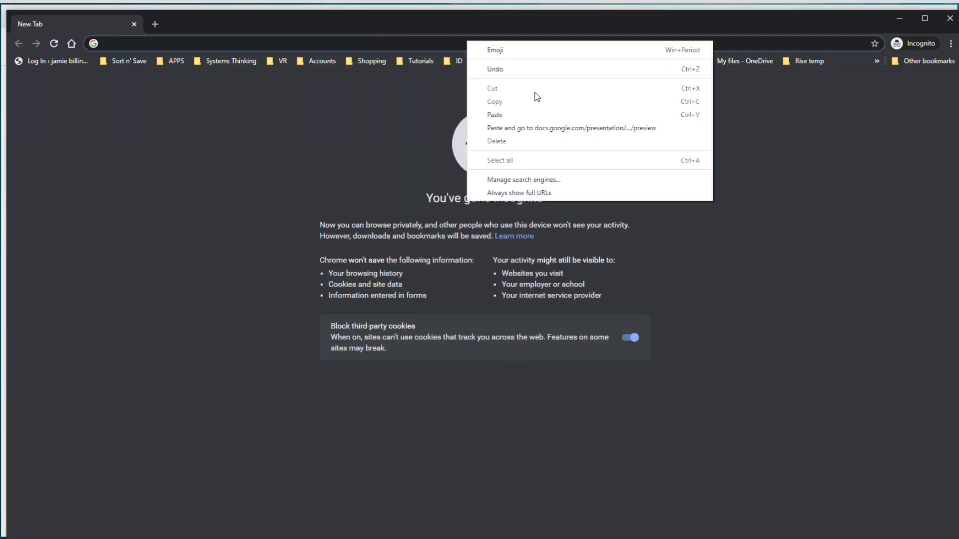
left_click(500, 114)
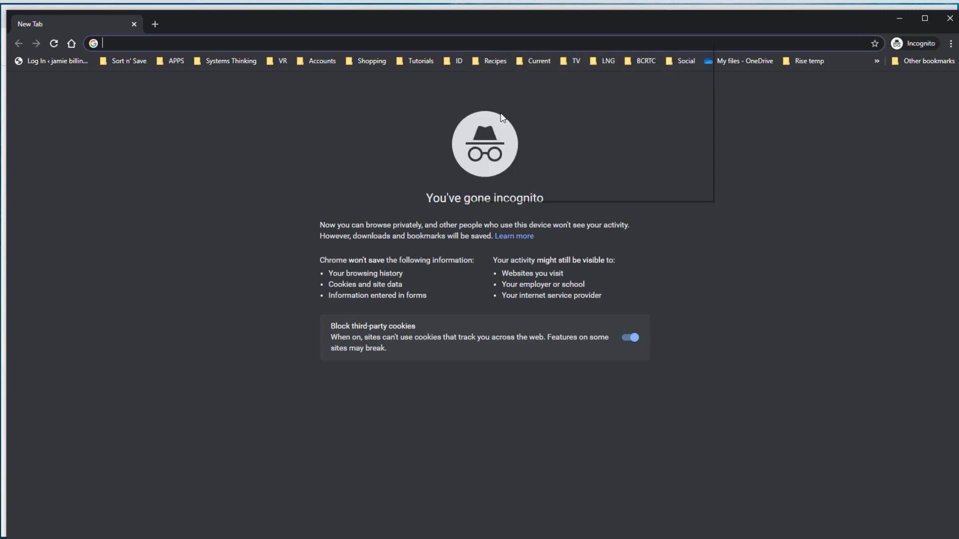
key("Return")
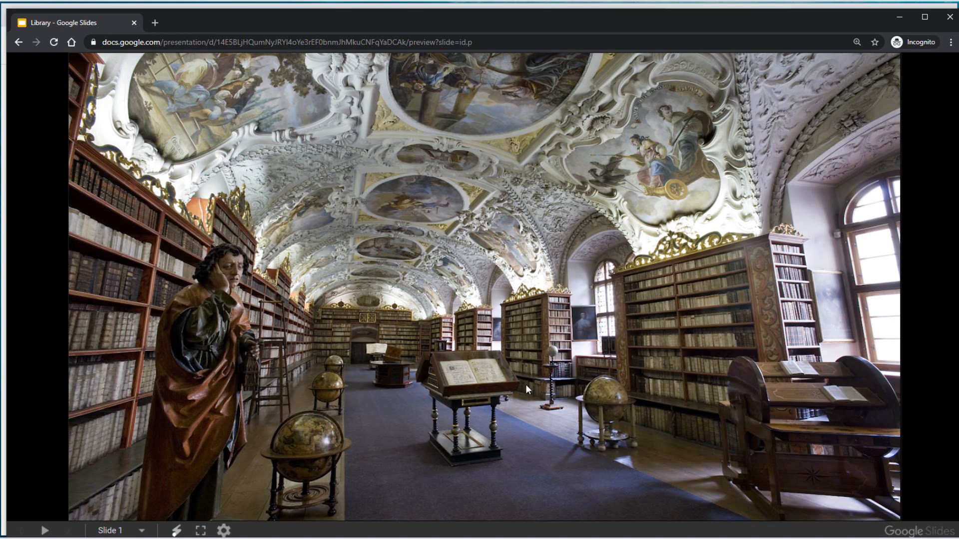
Step: Follow the slide hotspot to the Puzzle 1 form and submit the wrong answer 'plan'
left_click(476, 374)
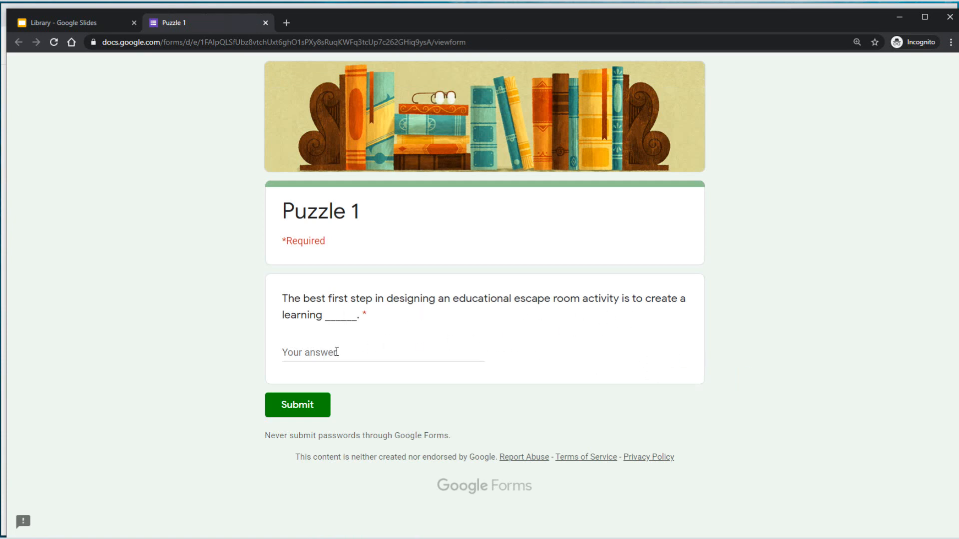
left_click(385, 354)
type("plan")
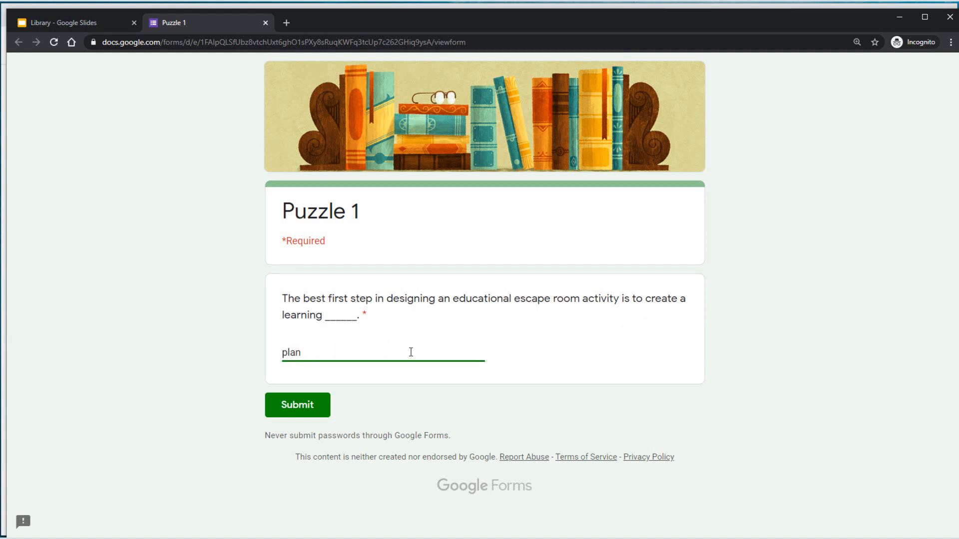
left_click(324, 406)
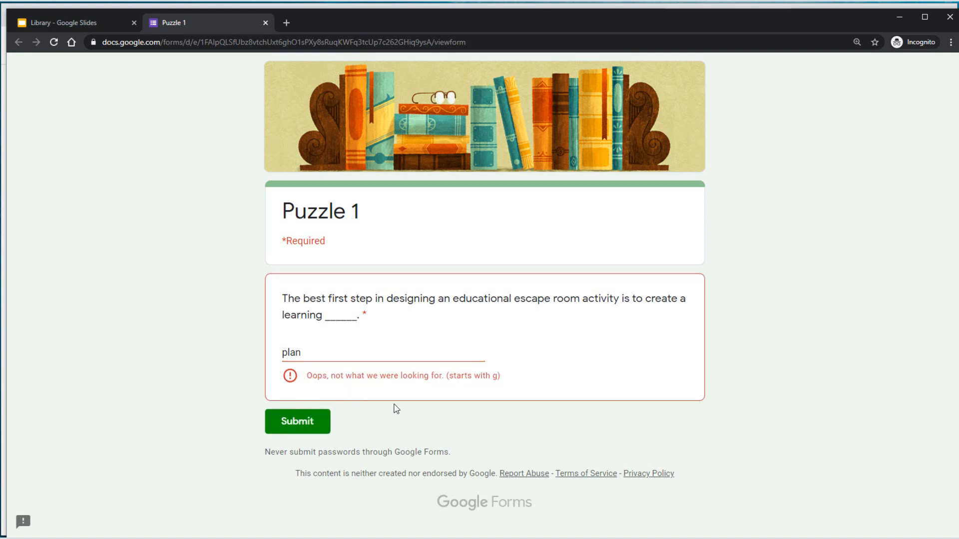
Step: Resubmit Puzzle 1 with the answer 'goal', then return to the Library slide preview
double_click(316, 353)
type("g")
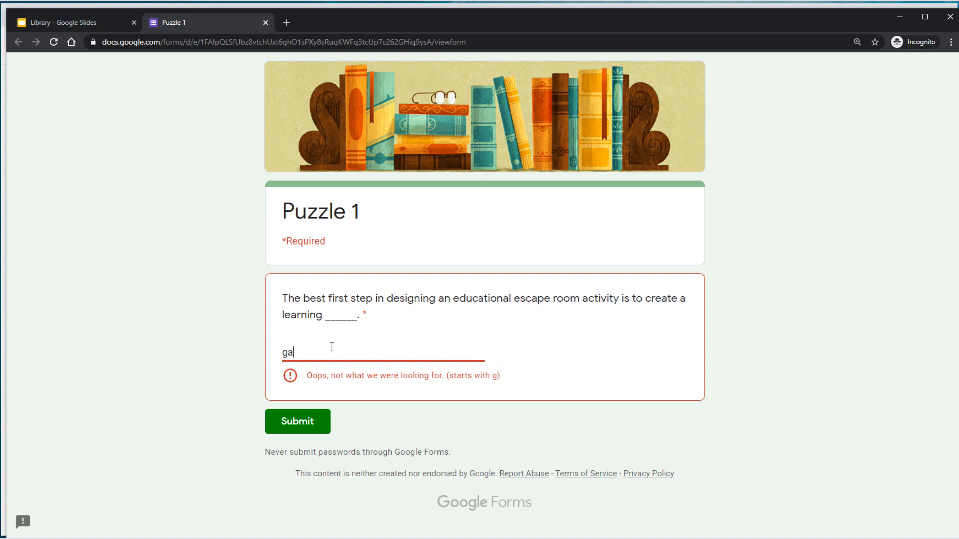
type("oal")
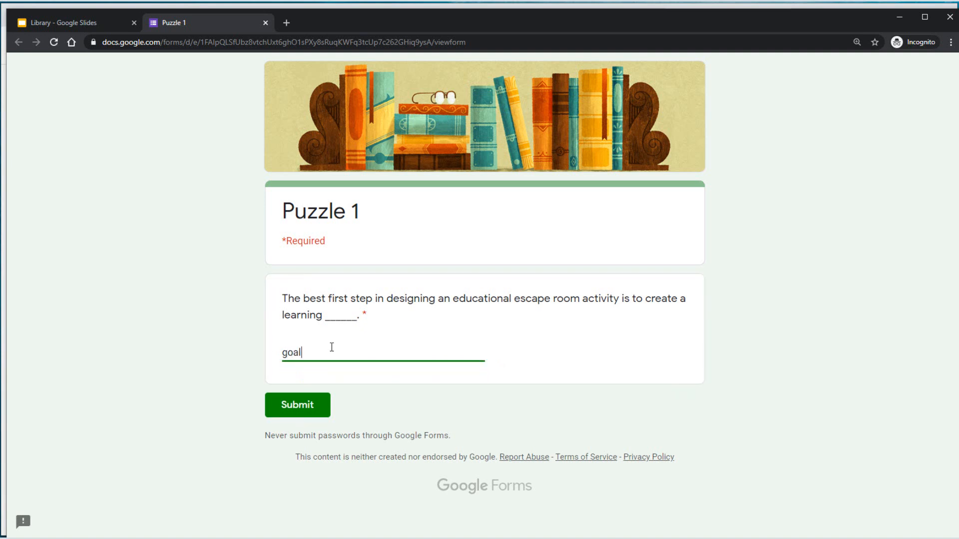
left_click(307, 412)
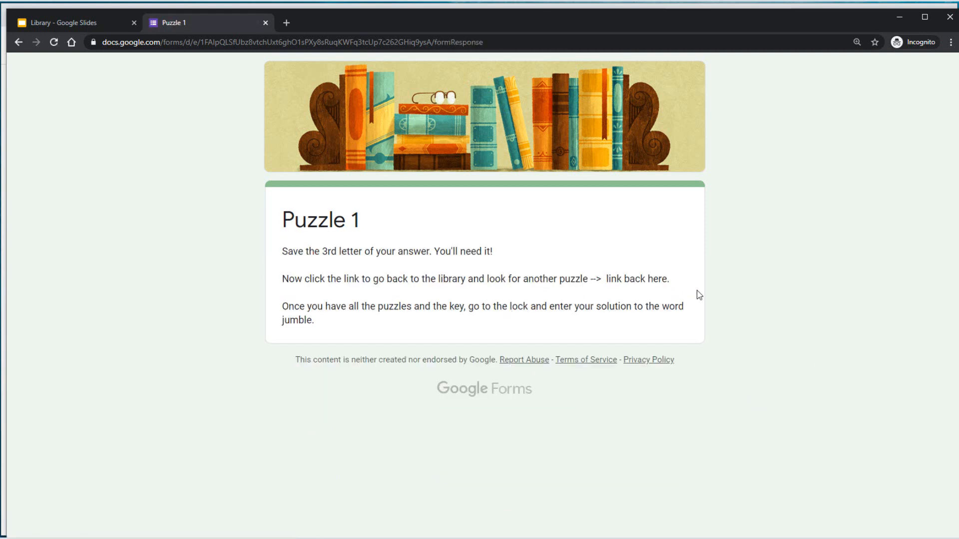
left_click(71, 23)
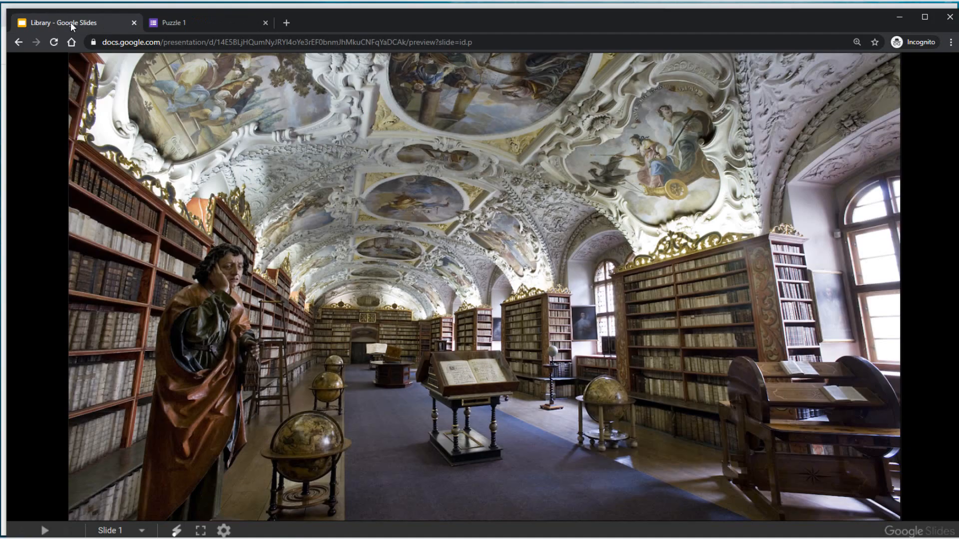
Step: Review the Puzzle 1 confirmation once more, then close the Puzzle 1 form
left_click(184, 23)
left_click(115, 22)
left_click(265, 23)
Step: Open Puzzle 2 from its Library hotspot, submit the answer 'retrieval', and close it
left_click(409, 204)
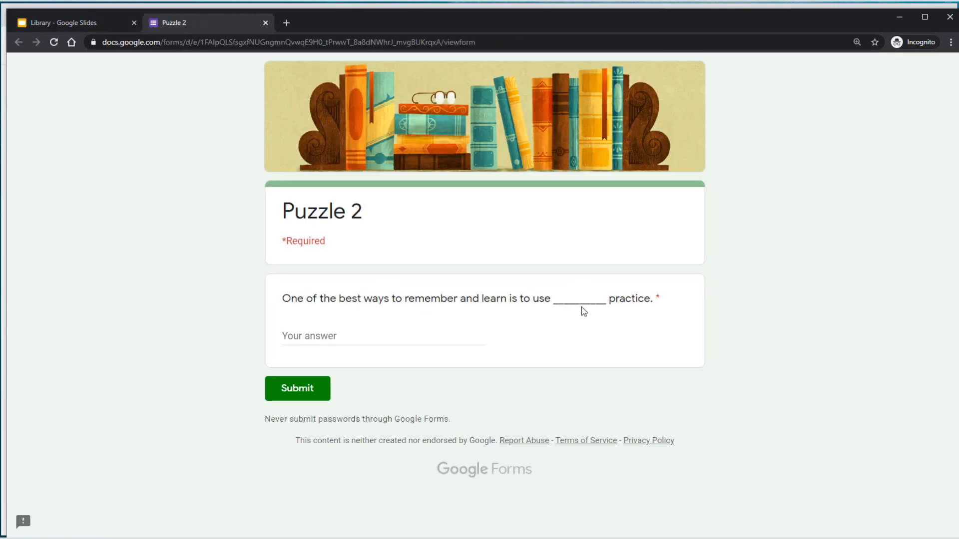
left_click(338, 336)
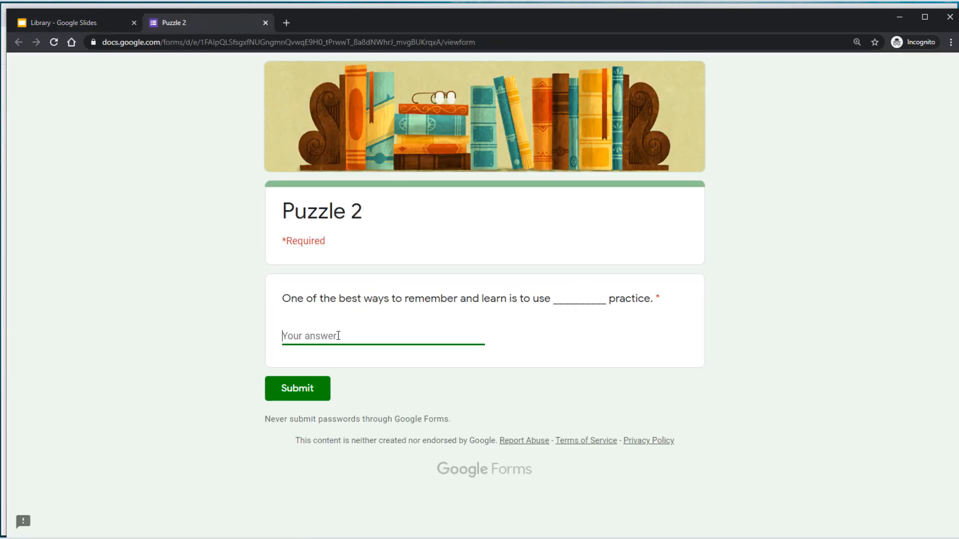
type("retrieval")
left_click(299, 393)
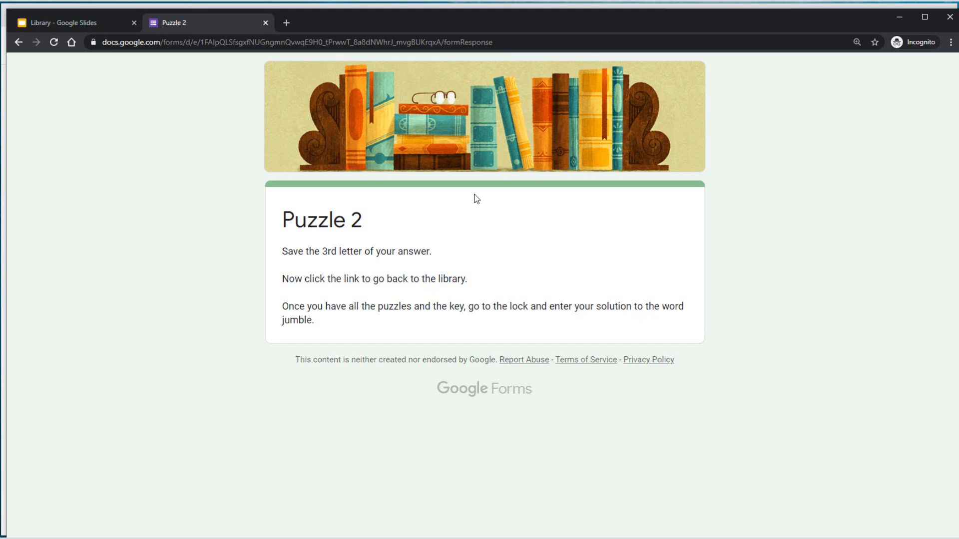
left_click(265, 22)
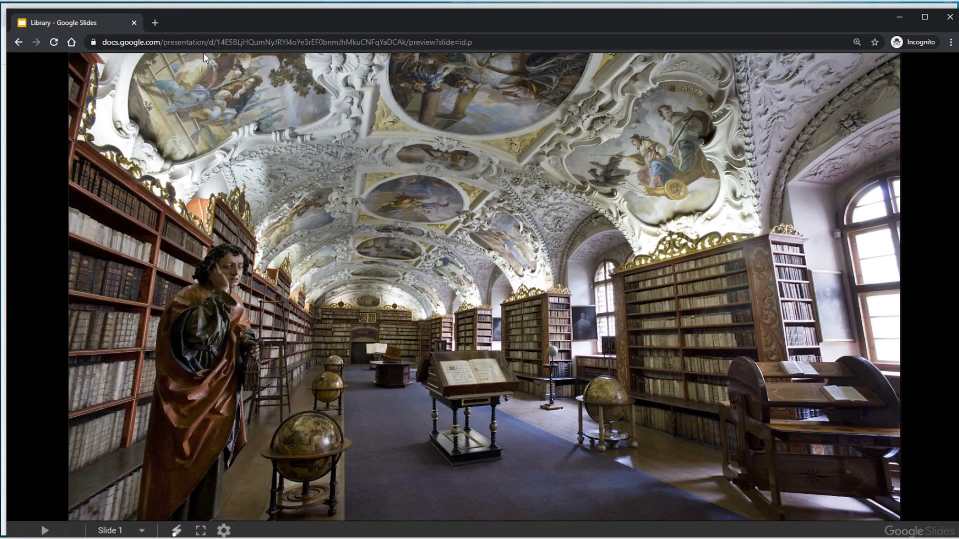
left_click(389, 349)
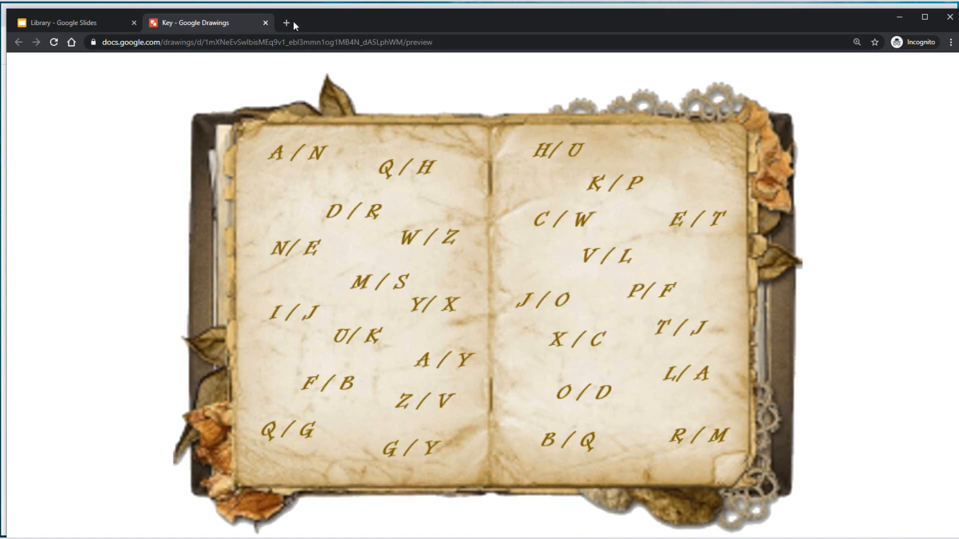
left_click(265, 23)
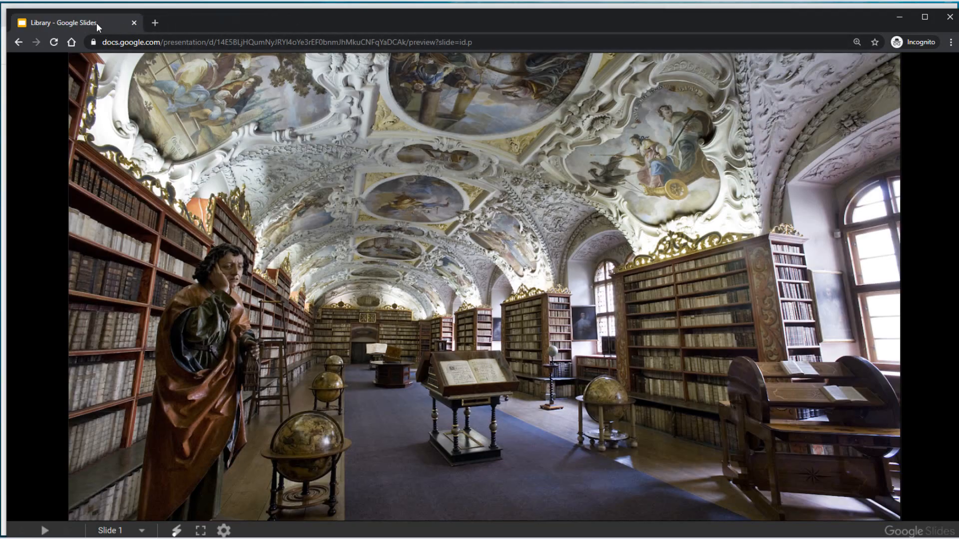